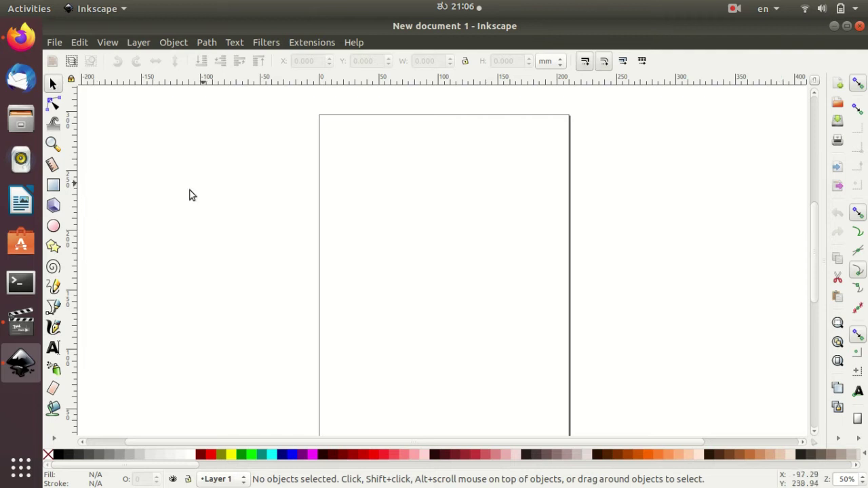
Draw a large red head ellipse near the page top and a smaller body ellipse below it
left_click(54, 228)
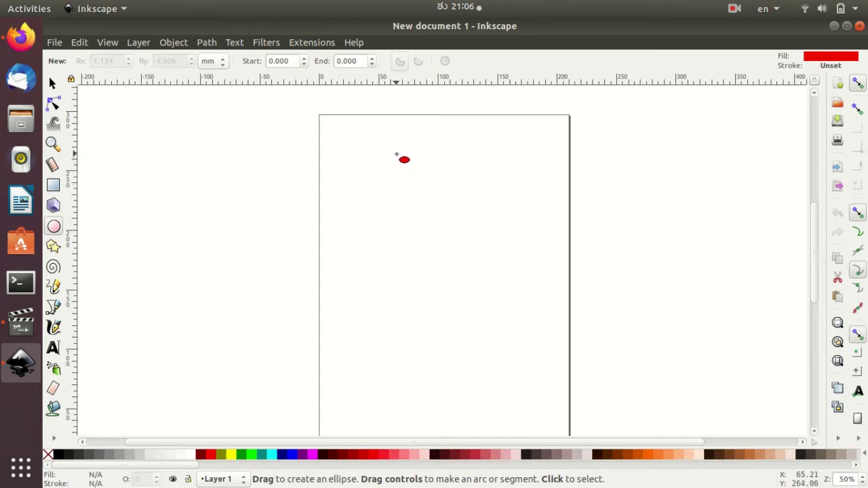
left_click_drag(397, 154, 491, 238)
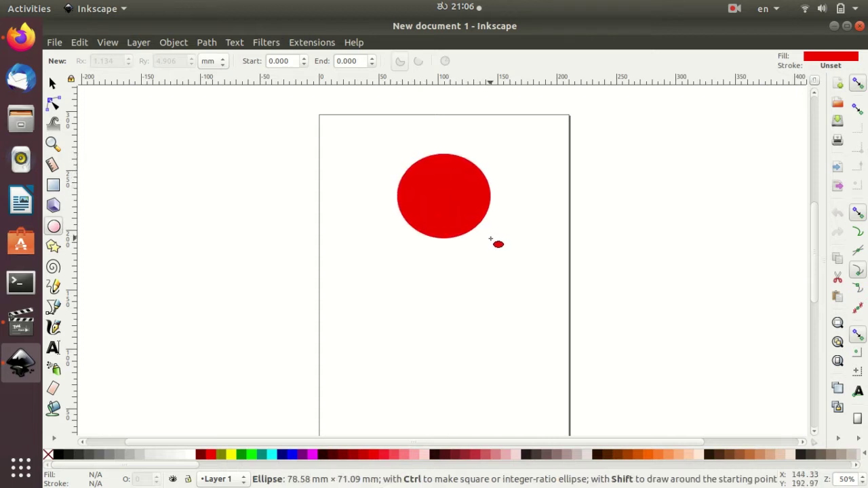
left_click_drag(491, 239, 494, 243)
scroll(408, 191, "down", 1)
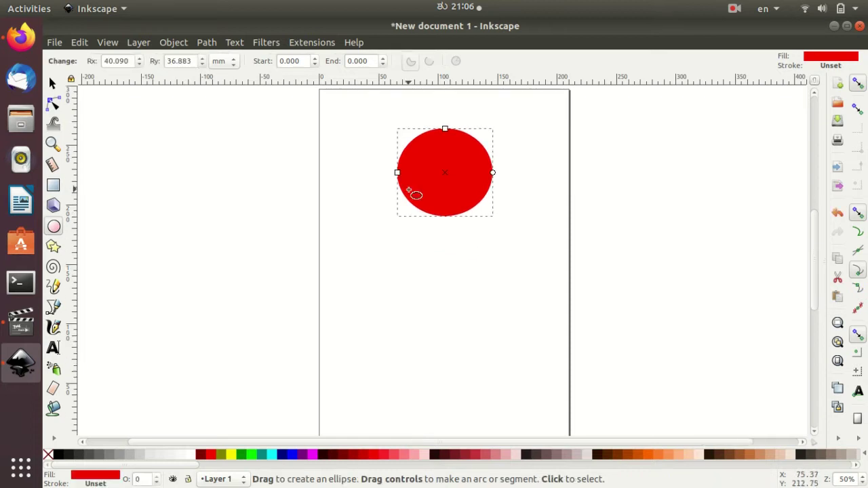
left_click_drag(418, 212, 483, 296)
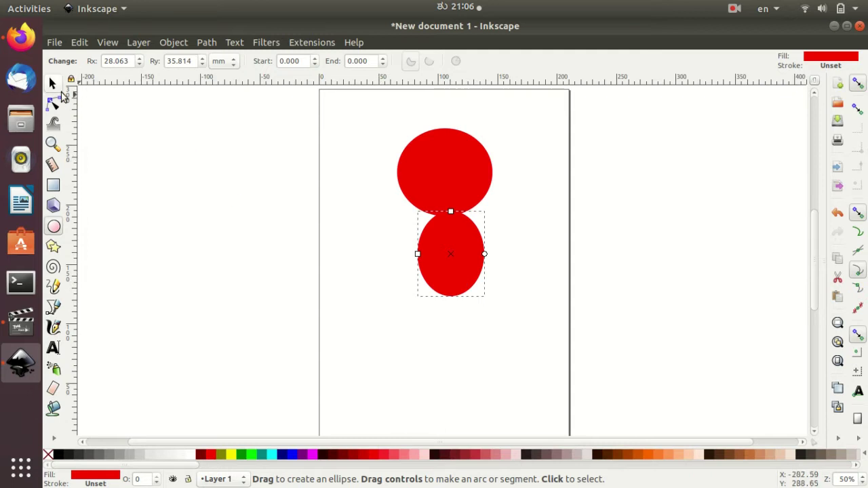
Move the body oval left and up so it sits beneath the head oval
left_click(53, 82)
left_click_drag(444, 271, 441, 262)
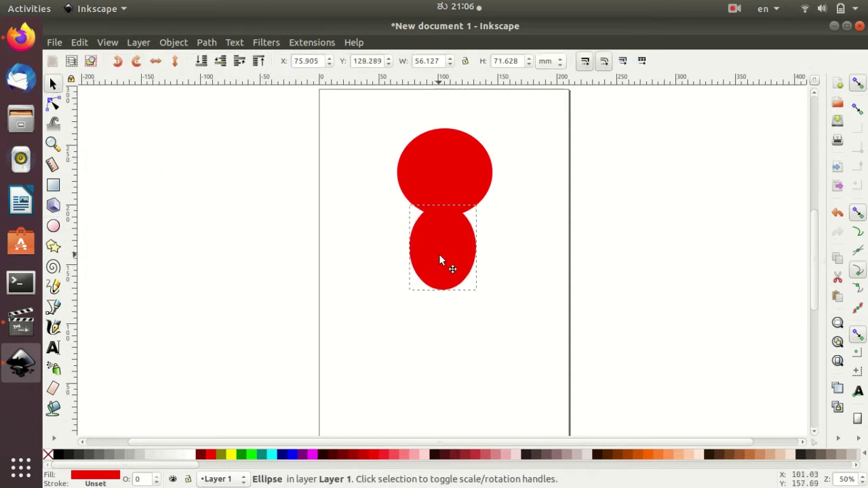
left_click(549, 225)
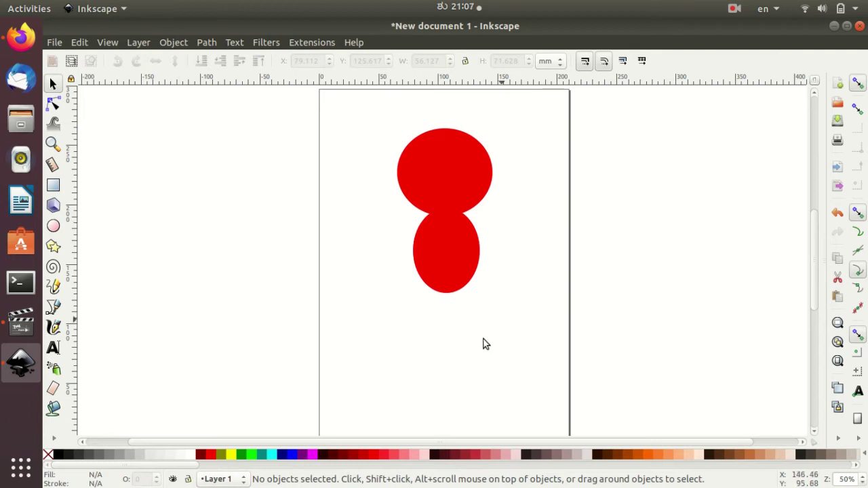
left_click(452, 153)
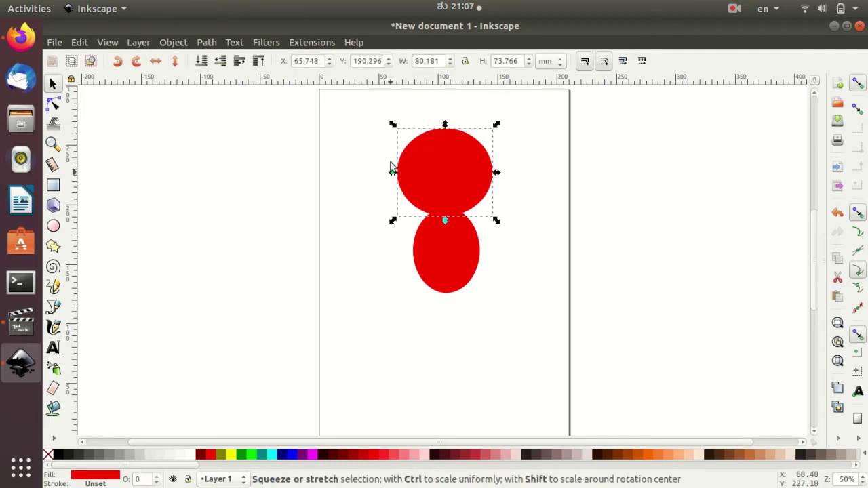
left_click(441, 253)
scroll(436, 312, "down", 1)
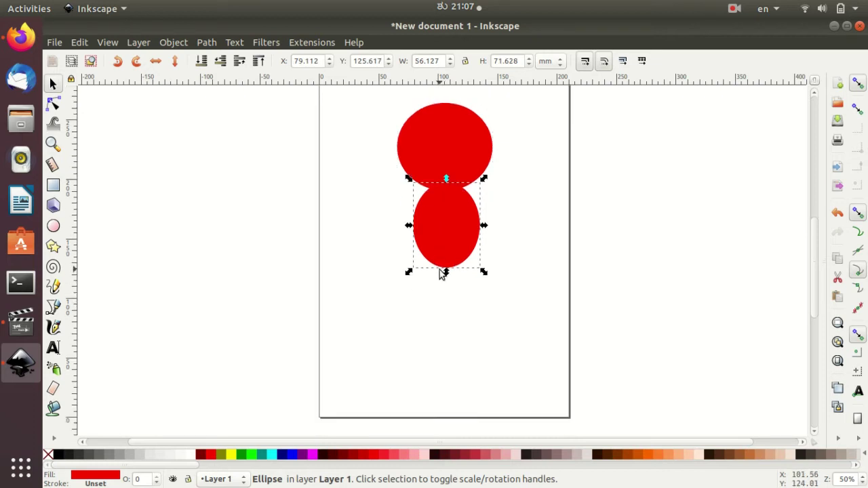
Nudge the body oval so it is centred under the head, slightly overlapping it
left_click(441, 152)
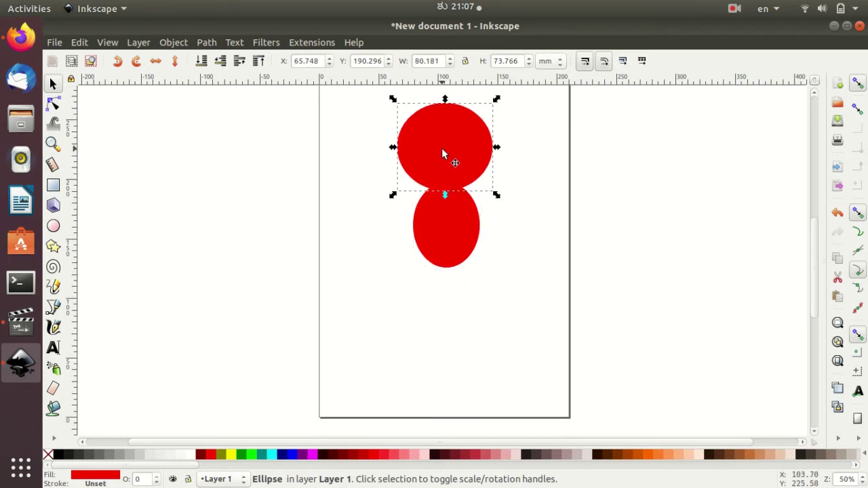
left_click(444, 230)
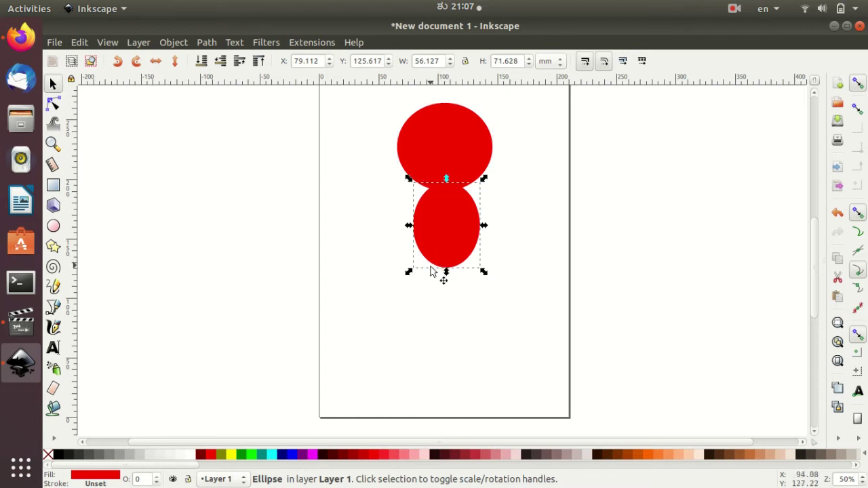
left_click(436, 289)
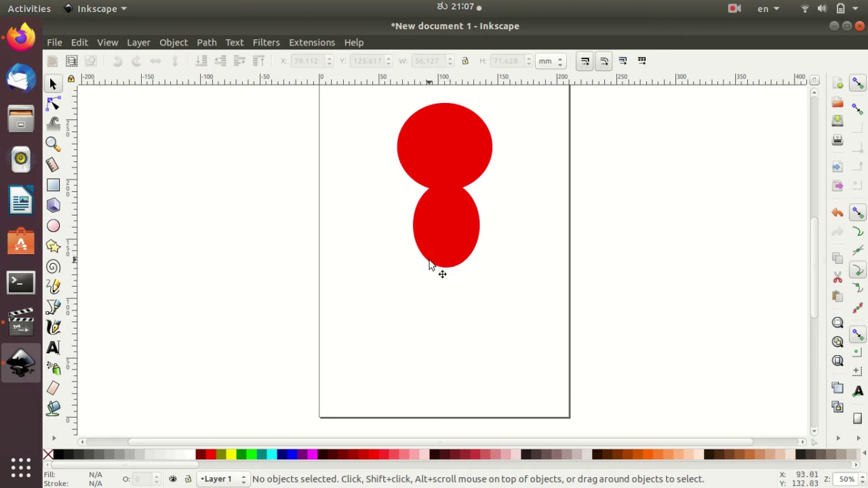
left_click_drag(430, 264, 444, 269)
left_click(444, 266)
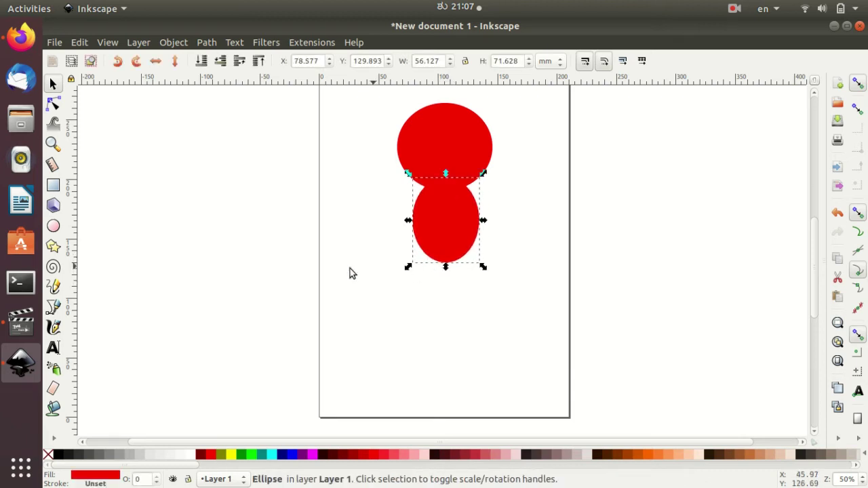
left_click(54, 226)
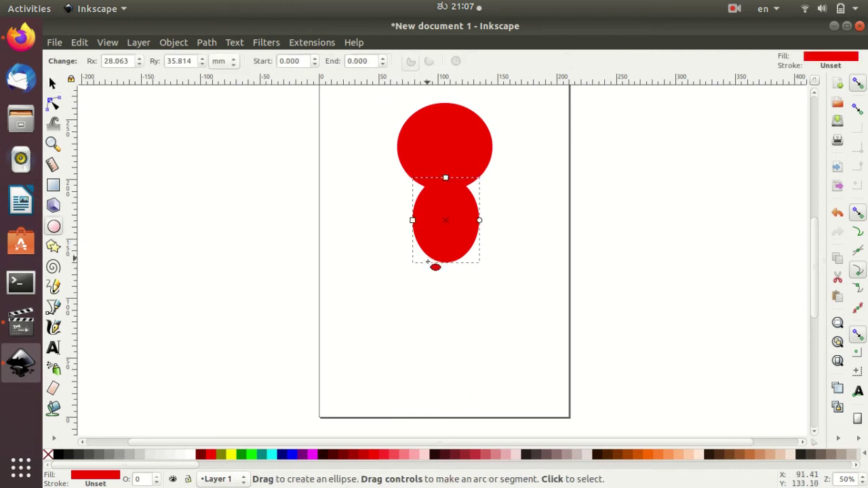
Draw a thin upright red leg oval under the body with a flat foot oval at its base
mouse_move(427, 261)
left_mouse_down()
mouse_move(444, 326)
mouse_move(430, 342)
mouse_move(440, 367)
left_mouse_up()
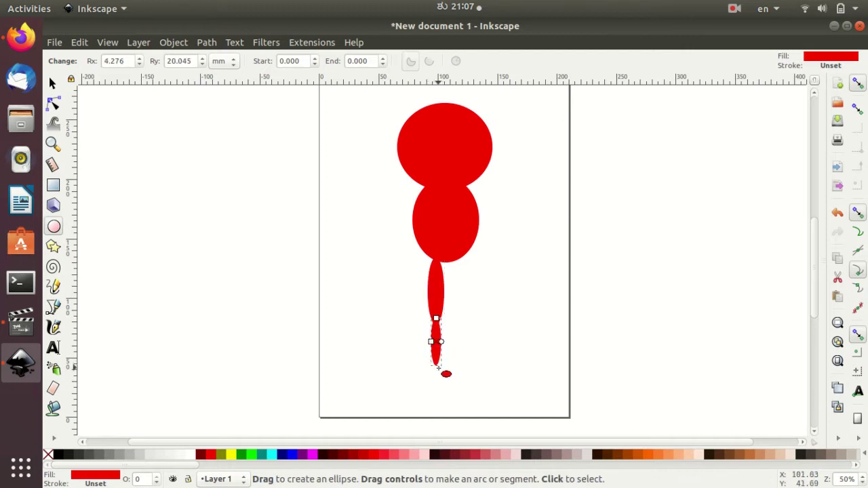
left_click(468, 327)
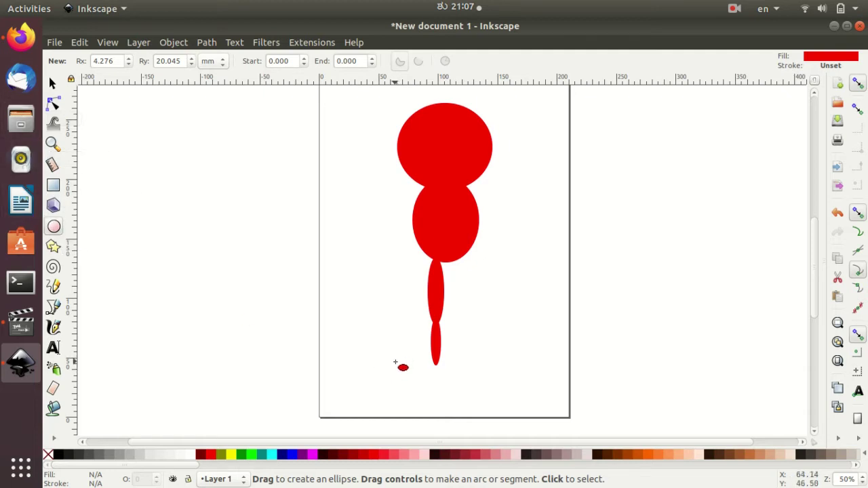
left_click_drag(395, 363, 439, 372)
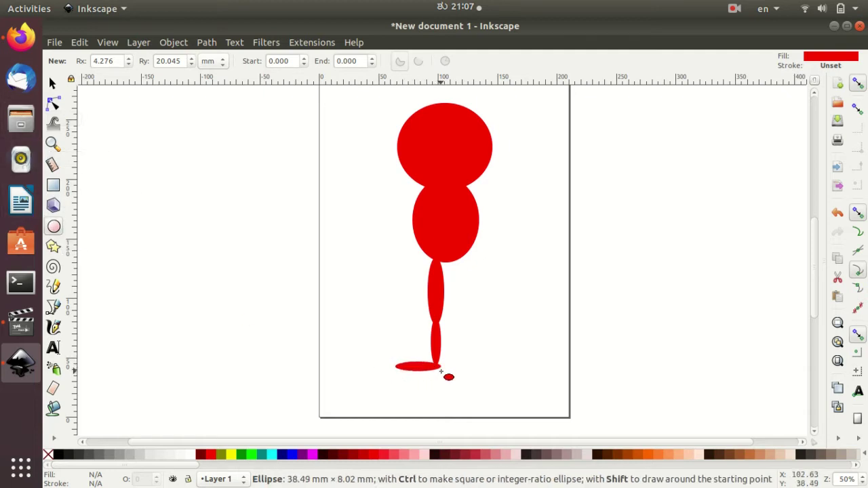
left_click_drag(439, 372, 438, 373)
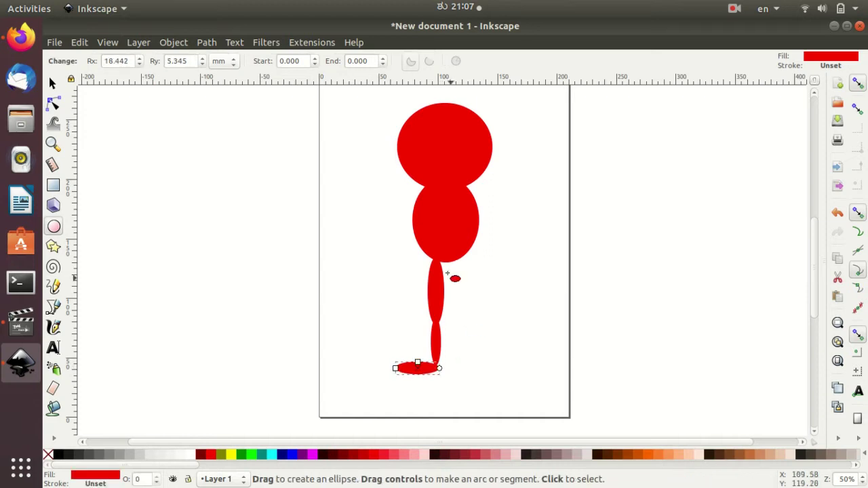
left_click(445, 298)
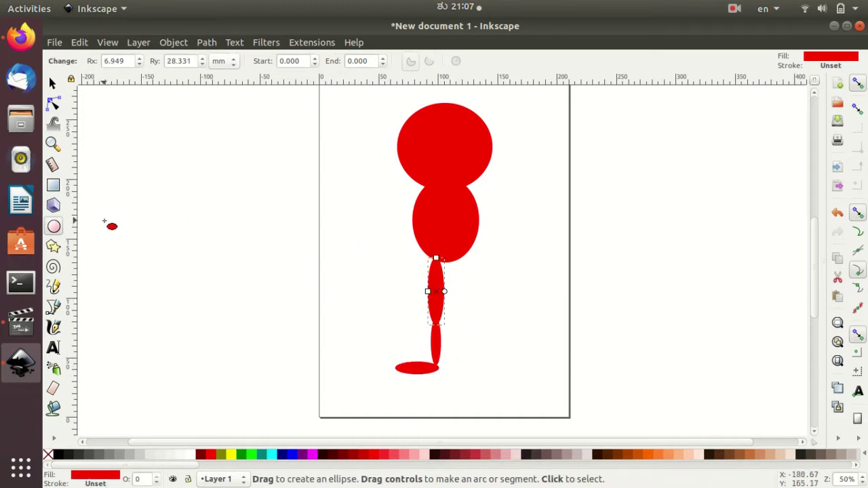
left_click(444, 222)
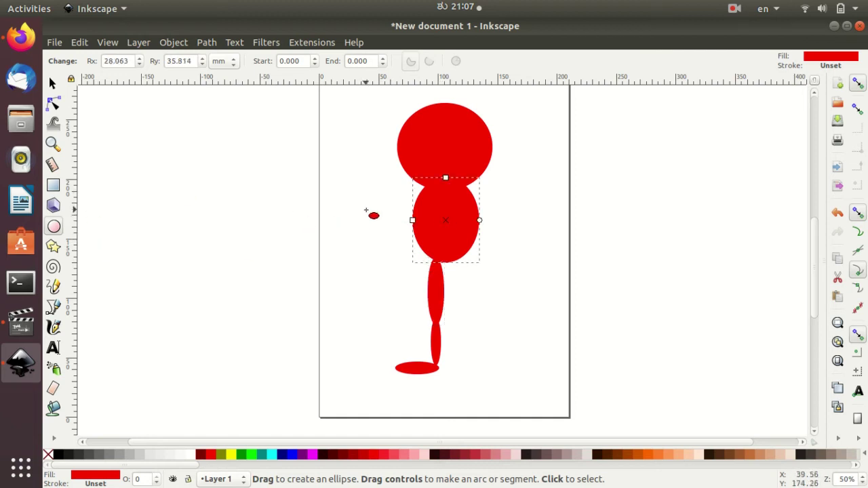
Draw three horizontal red arm ovals extending left from the body, ending in a hand oval
left_click_drag(381, 211, 424, 225)
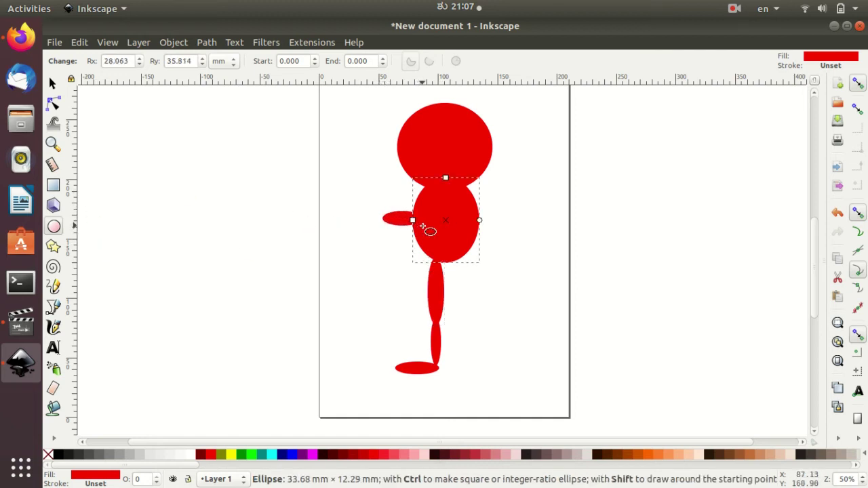
left_click_drag(353, 214, 386, 225)
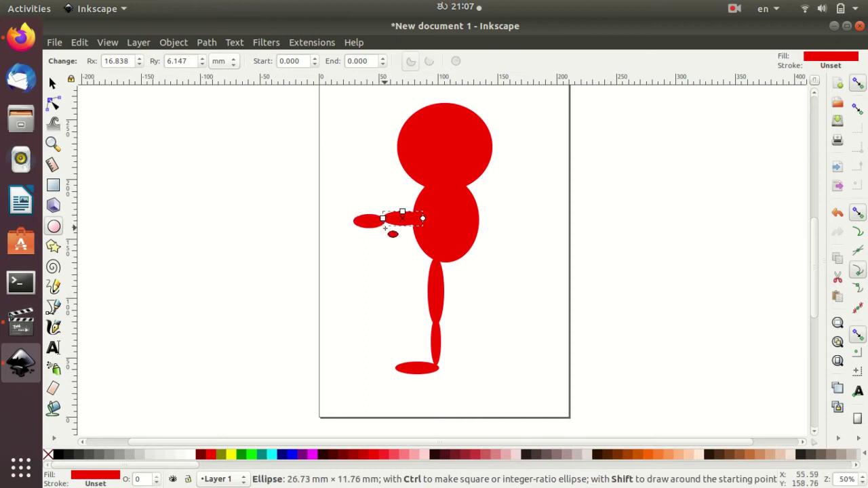
left_click_drag(325, 215, 356, 229)
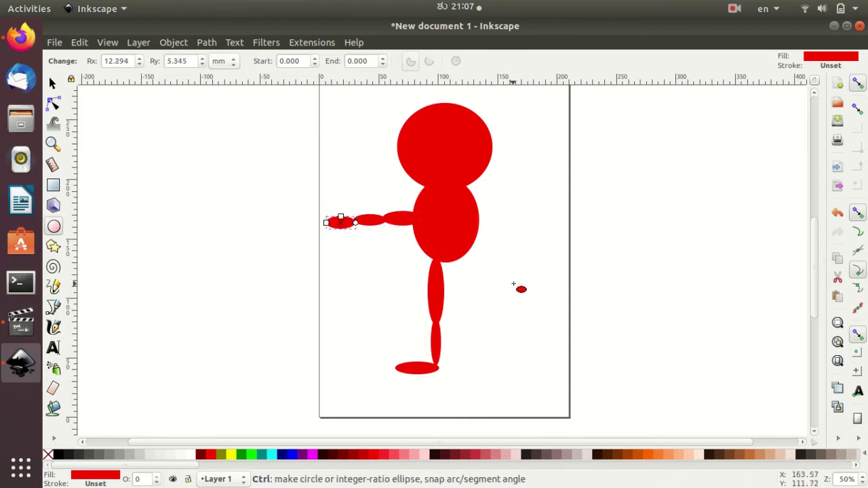
scroll(514, 283, "up", 1, "ctrl")
scroll(514, 283, "up", 2, "ctrl")
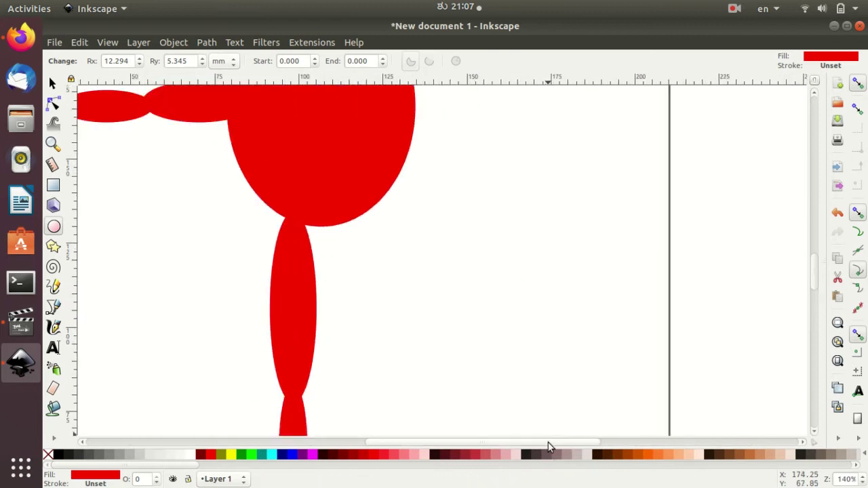
left_click_drag(548, 441, 475, 358)
scroll(544, 324, "up", 2)
scroll(545, 324, "up", 1)
Move the hand oval up so it lines up with the rest of the arm
left_click(52, 82)
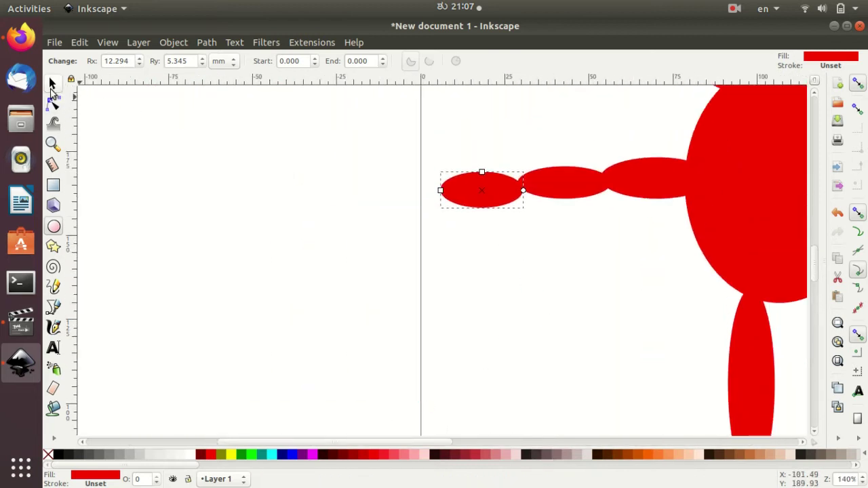
mouse_move(485, 200)
left_mouse_down()
mouse_move(485, 190)
mouse_move(455, 183)
mouse_move(471, 184)
left_mouse_up()
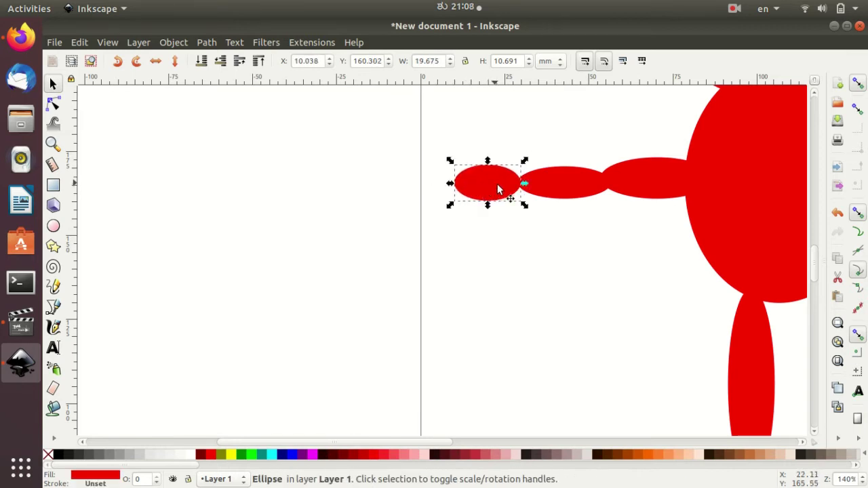
left_click(531, 332)
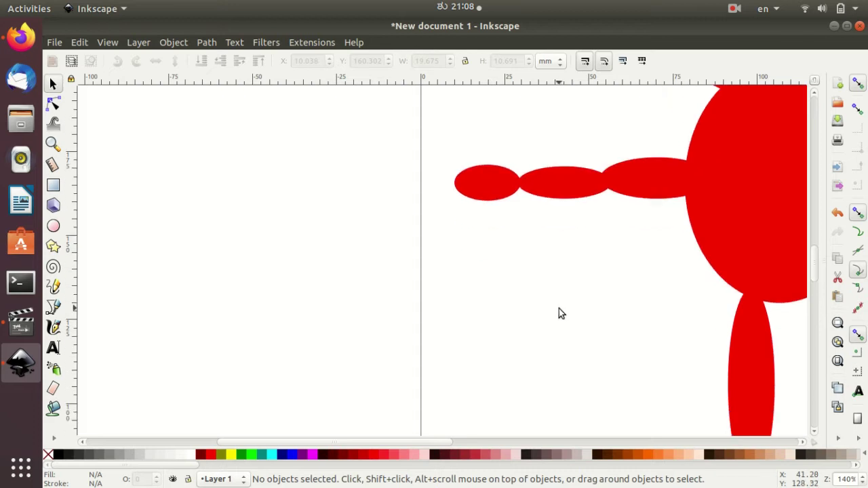
scroll(559, 314, "up", 3)
scroll(558, 310, "up", 2)
scroll(558, 306, "down", 3)
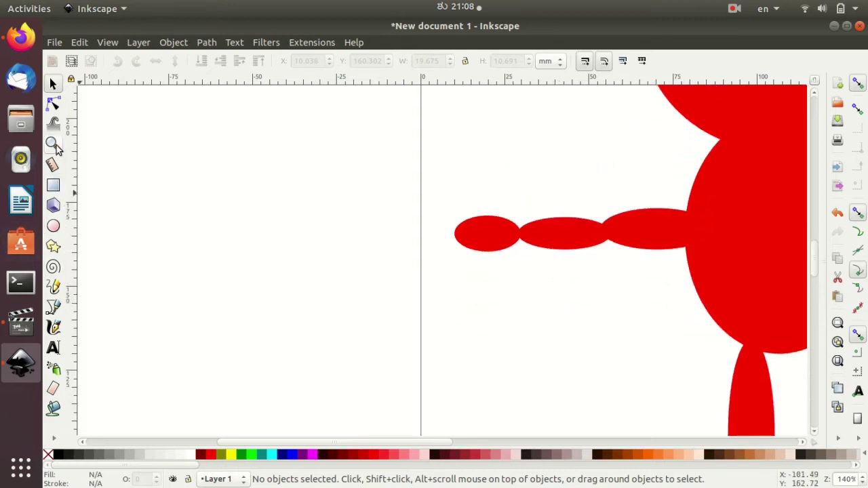
Draw a small upright finger oval on the hand, move it right, and duplicate it with Ctrl+D
left_click(54, 226)
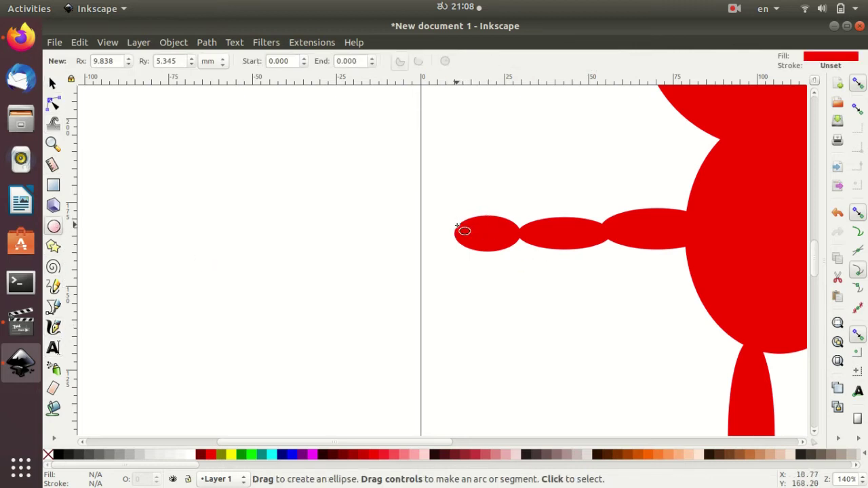
left_click_drag(451, 192, 461, 224)
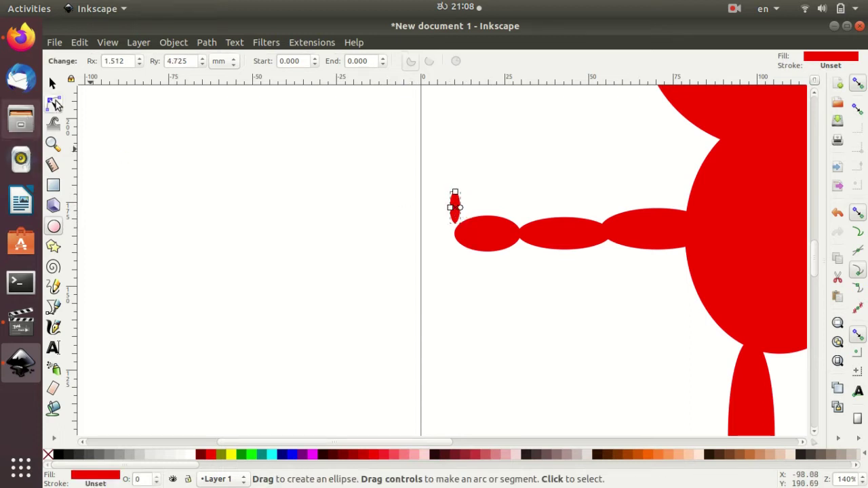
left_click(53, 83)
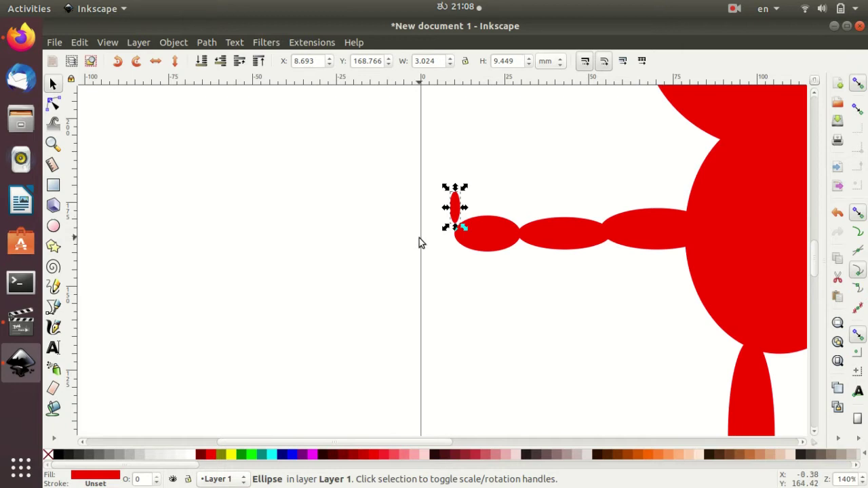
mouse_move(456, 210)
left_mouse_down()
mouse_move(512, 210)
mouse_move(518, 197)
left_mouse_up()
key("ctrl+d")
key("ctrl+d")
key("ctrl+d")
Move a finger to the left end of the hand and narrow the first two fingers
left_click(468, 218)
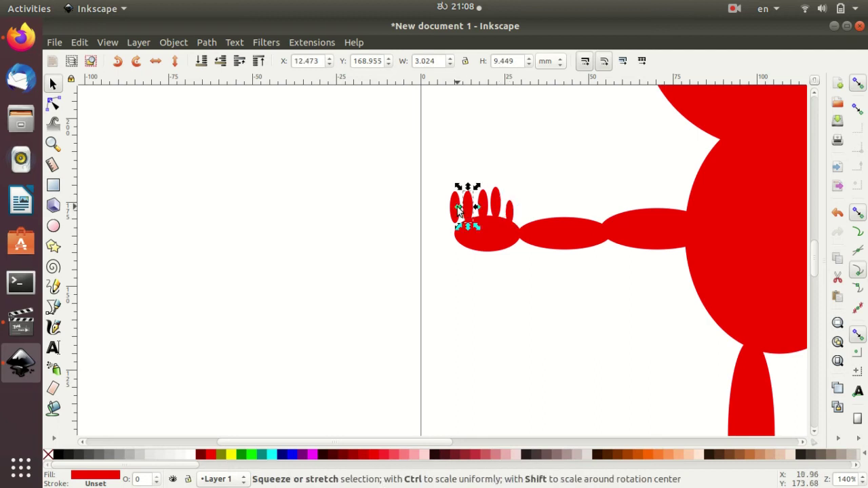
left_click_drag(459, 215, 446, 215)
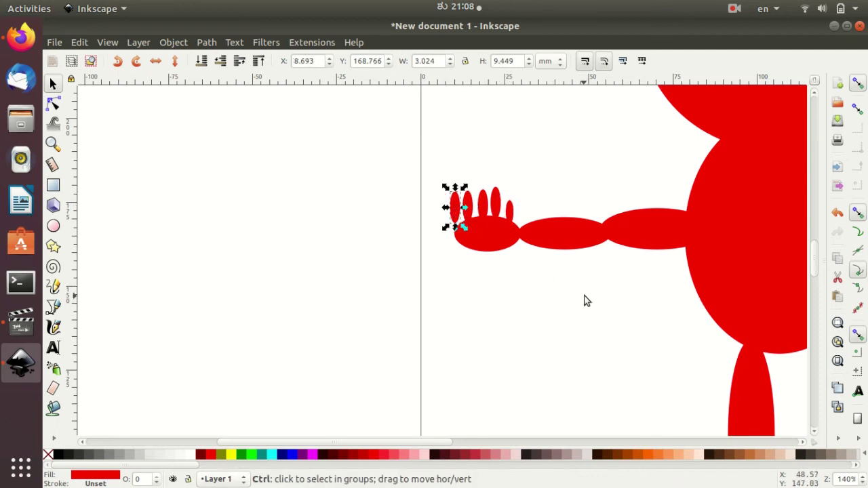
scroll(586, 299, "up", 1, "ctrl")
scroll(584, 296, "up", 1)
scroll(578, 300, "up", 3)
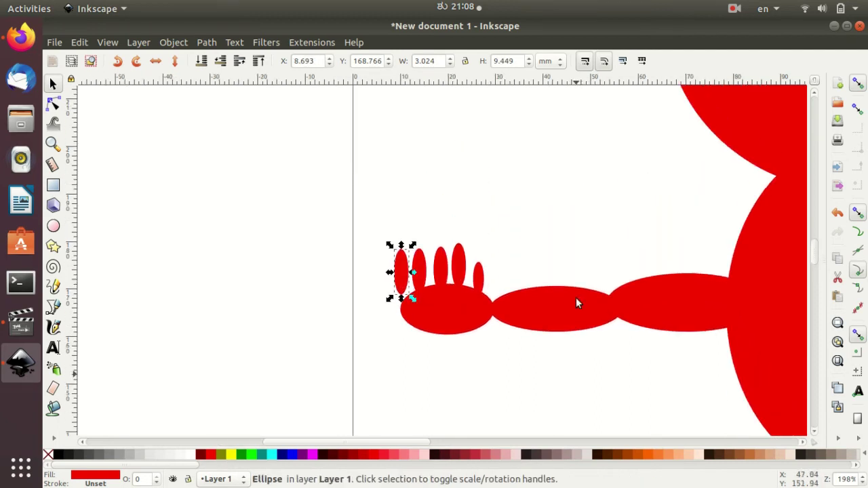
left_click(398, 271)
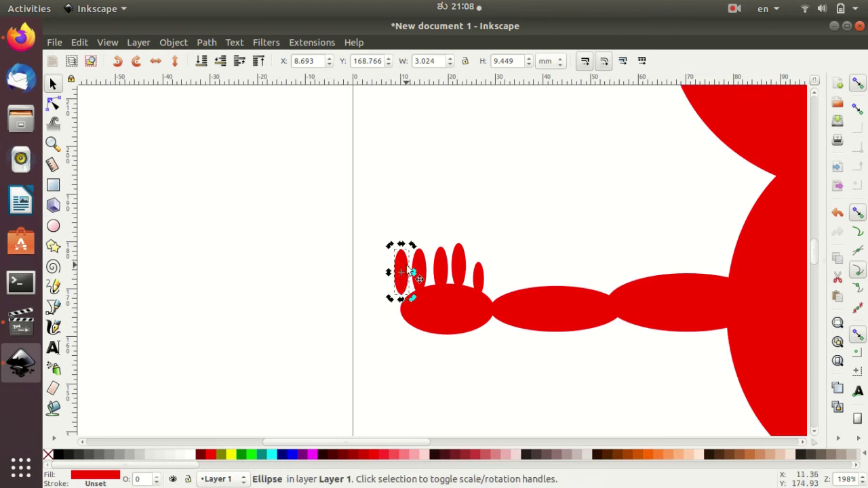
left_click(400, 273)
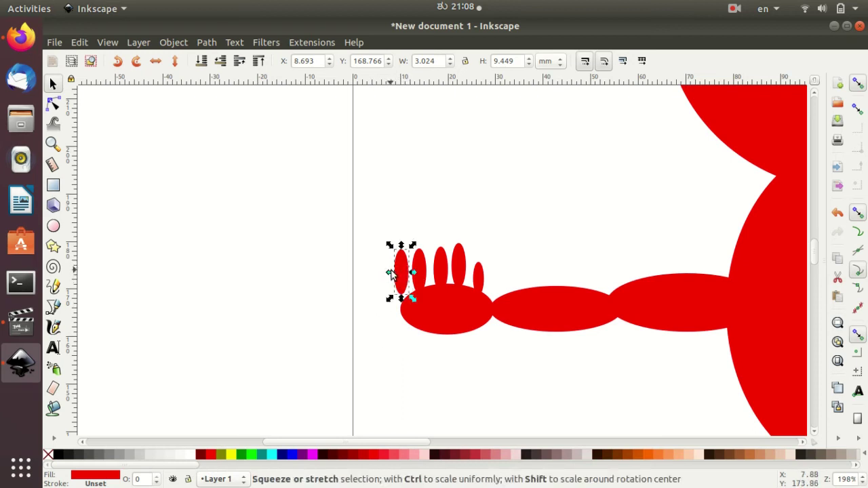
left_click_drag(392, 273, 402, 280)
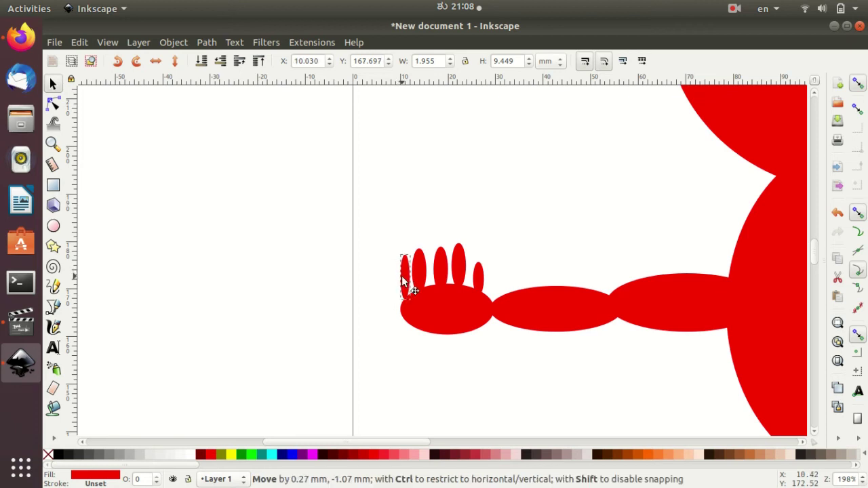
left_click(413, 275)
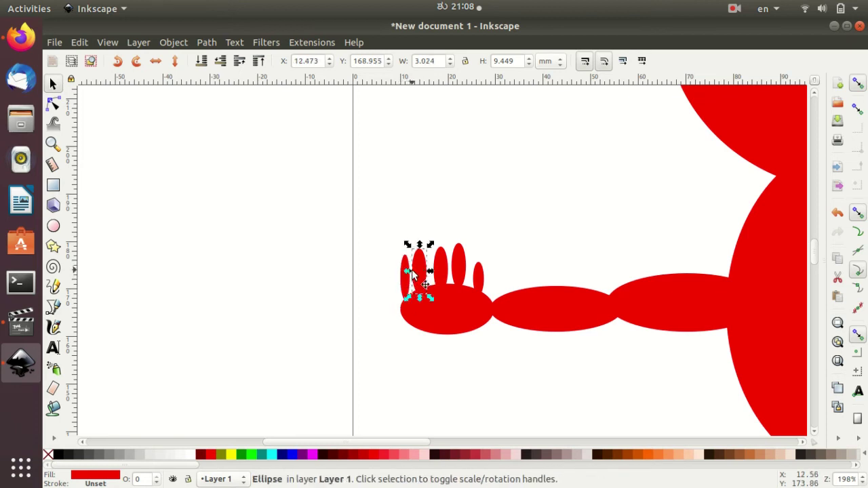
left_click_drag(430, 273, 427, 275)
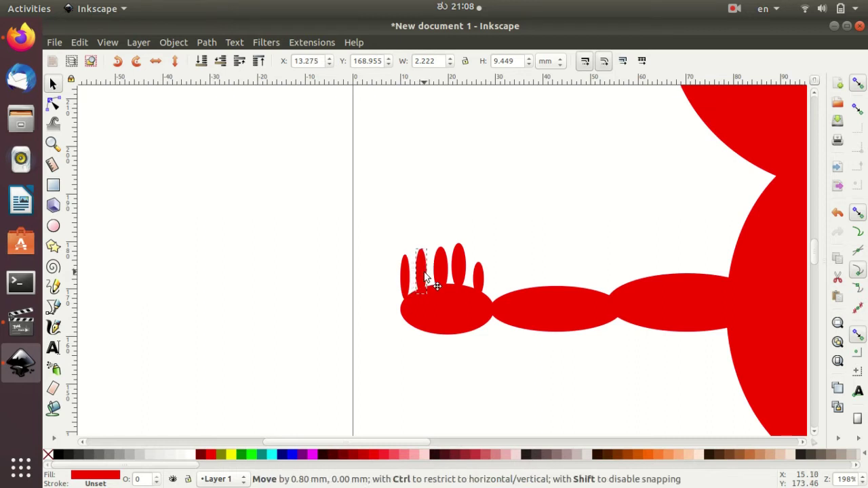
Tilt the outermost finger outward like a thumb and narrow the fourth finger
left_click(478, 279)
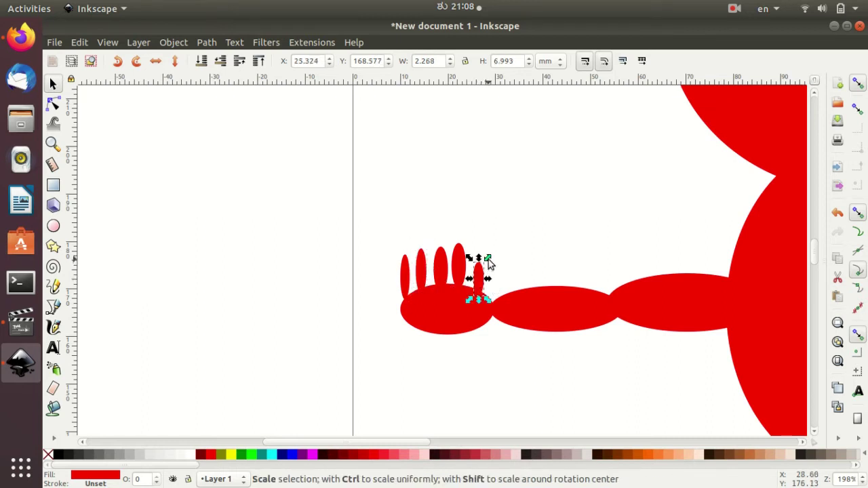
left_click_drag(483, 279, 496, 264)
left_click(484, 272)
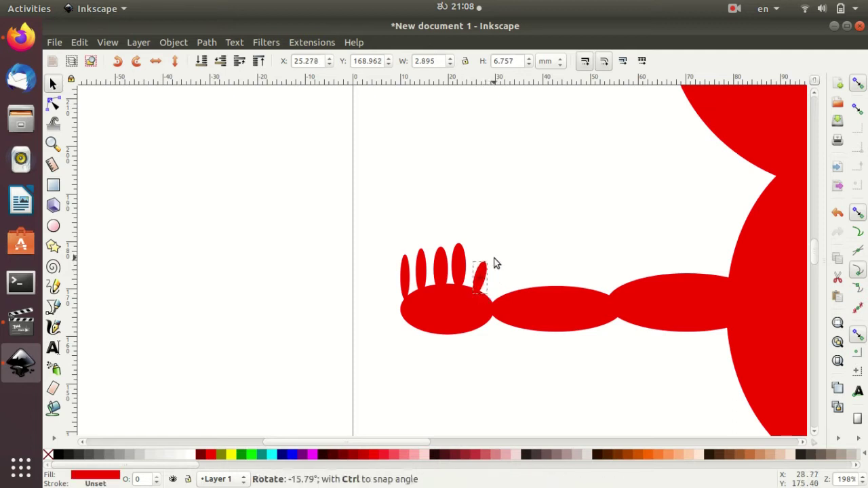
left_click(516, 267)
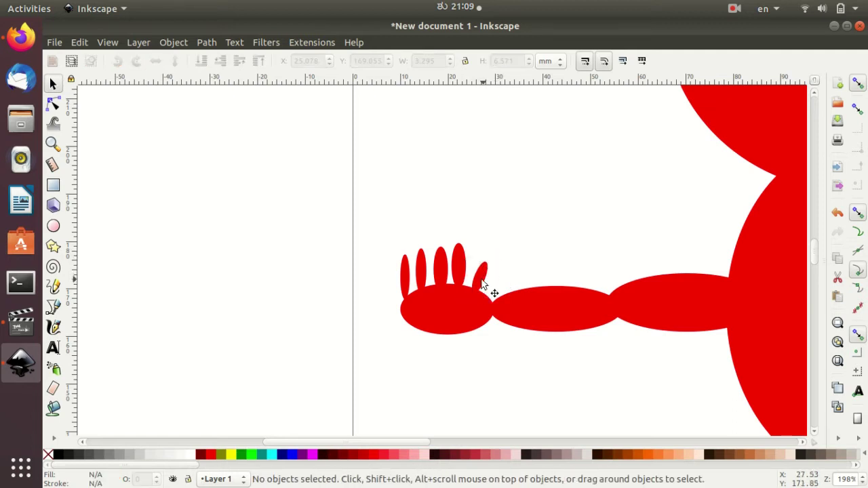
left_click(462, 271)
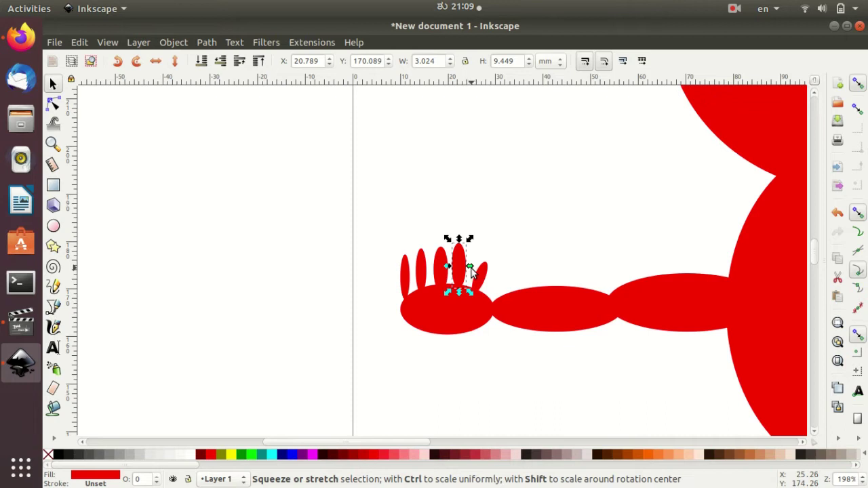
left_click_drag(471, 267, 436, 272)
left_click(441, 269)
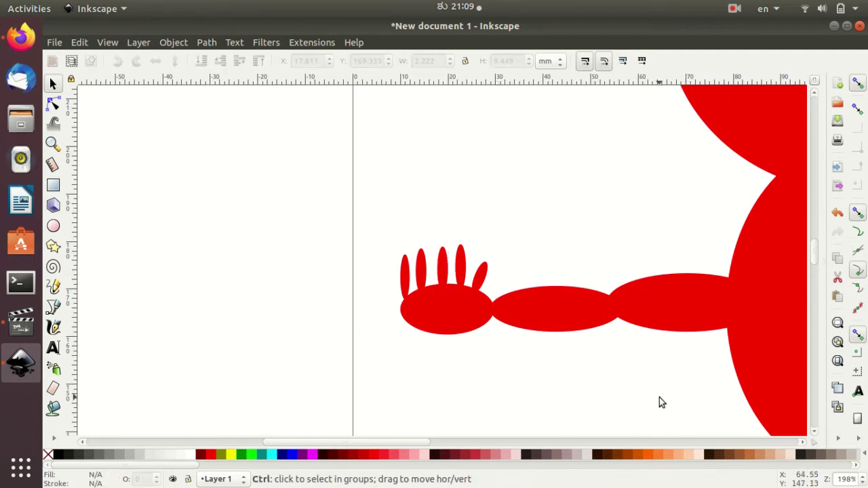
Zoom out to 50% and centre the page so the whole figure is visible, selecting the head
scroll(658, 398, "down", 1, "ctrl")
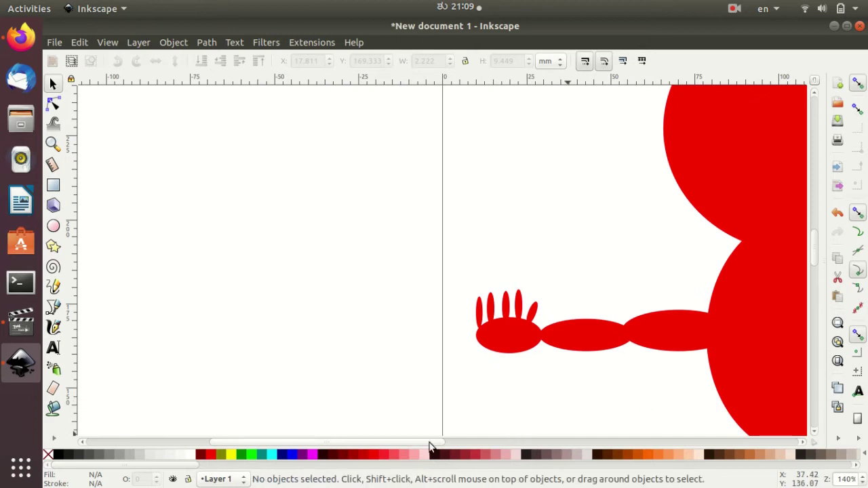
left_click_drag(437, 442, 581, 441)
scroll(534, 282, "down", 3, "ctrl")
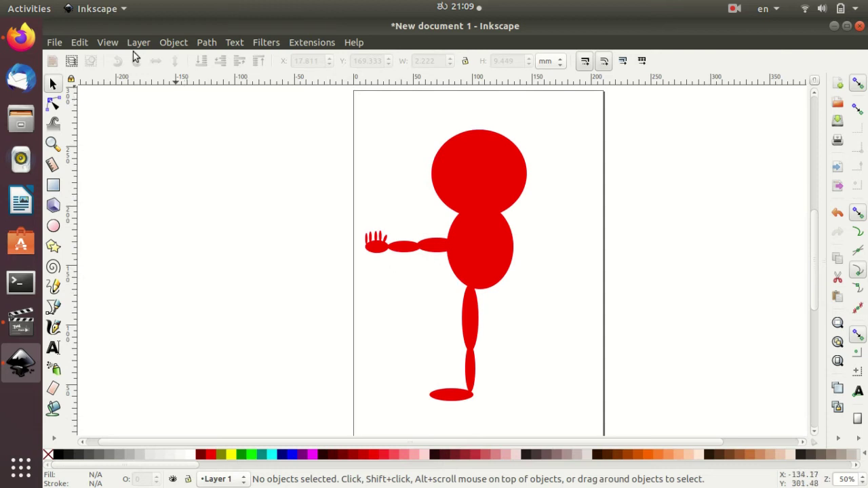
left_click(492, 174)
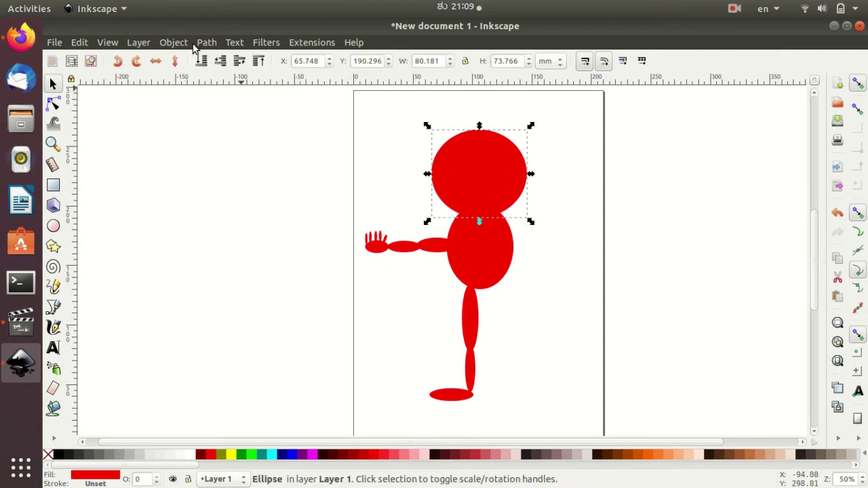
Convert the head ellipse to a path, then try and undo a peaked top
left_click(206, 42)
left_click(217, 56)
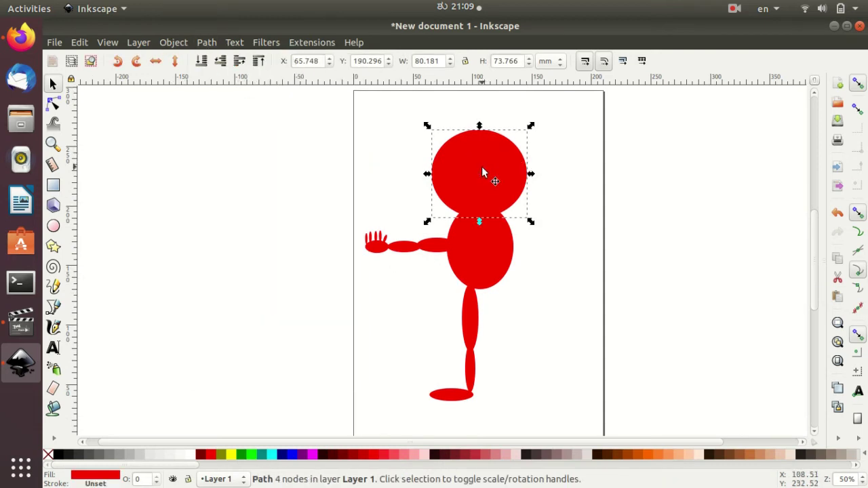
left_click(54, 103)
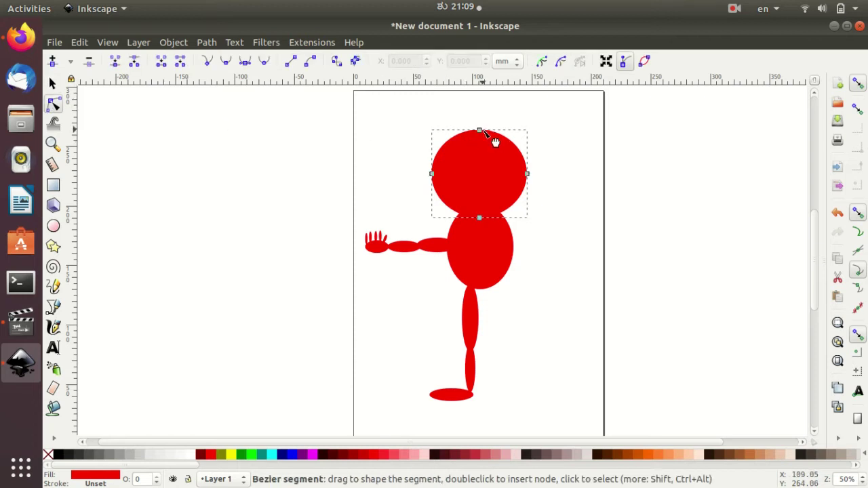
left_click_drag(497, 142, 488, 140)
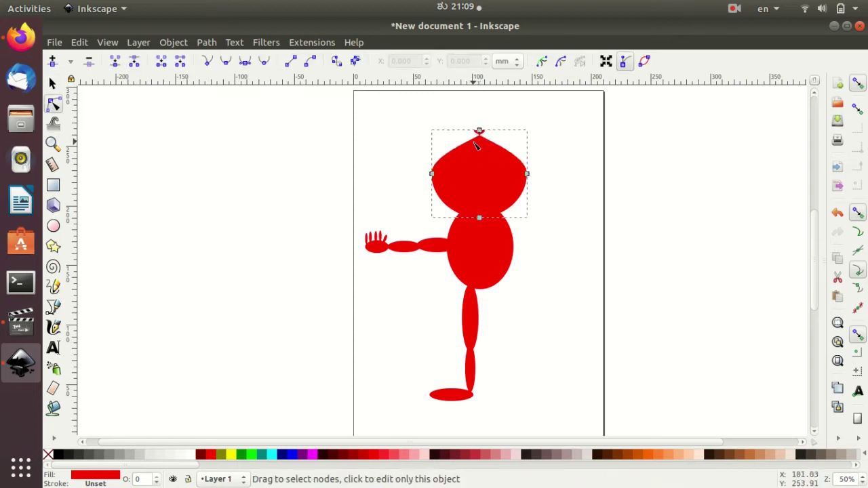
key("ctrl+z")
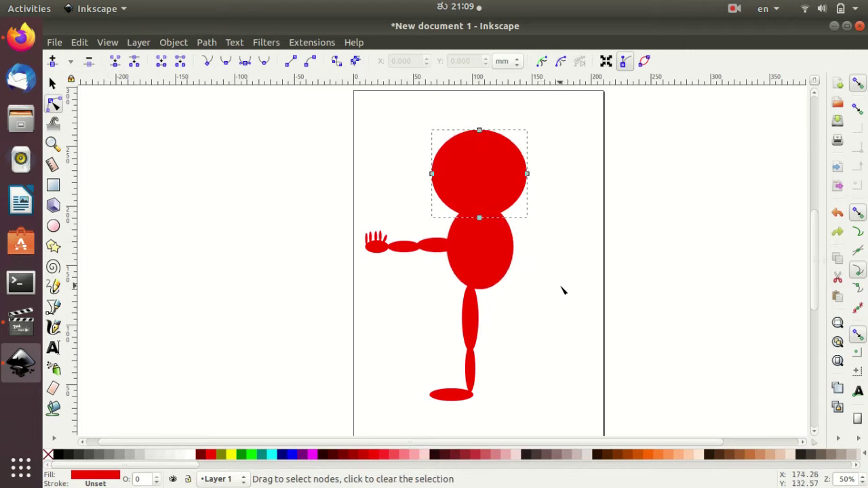
left_click(560, 292)
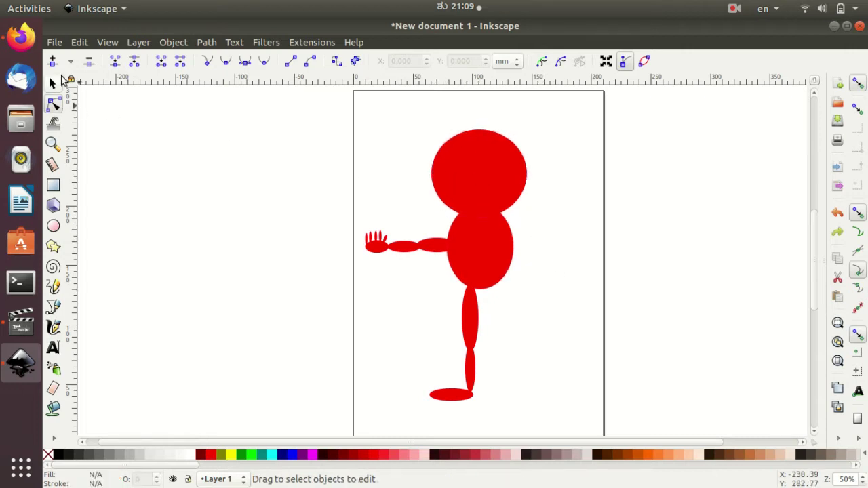
Convert the body ellipse into an editable path with Object to Path
left_click(53, 82)
left_click_drag(377, 131, 607, 422)
left_click(493, 163)
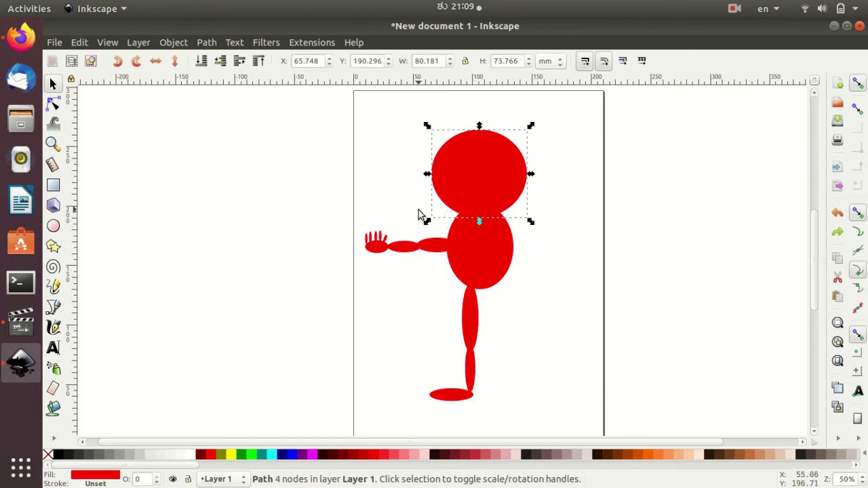
left_click_drag(419, 213, 581, 387)
left_click(487, 236)
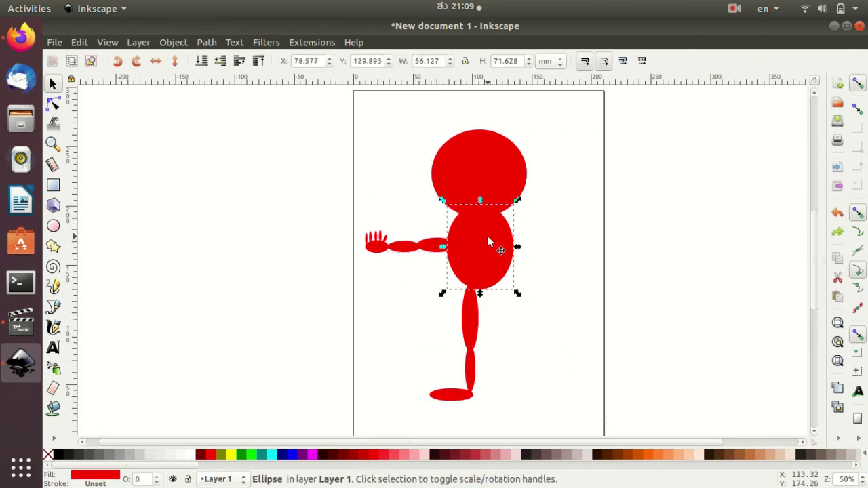
left_click(207, 42)
left_click(238, 60)
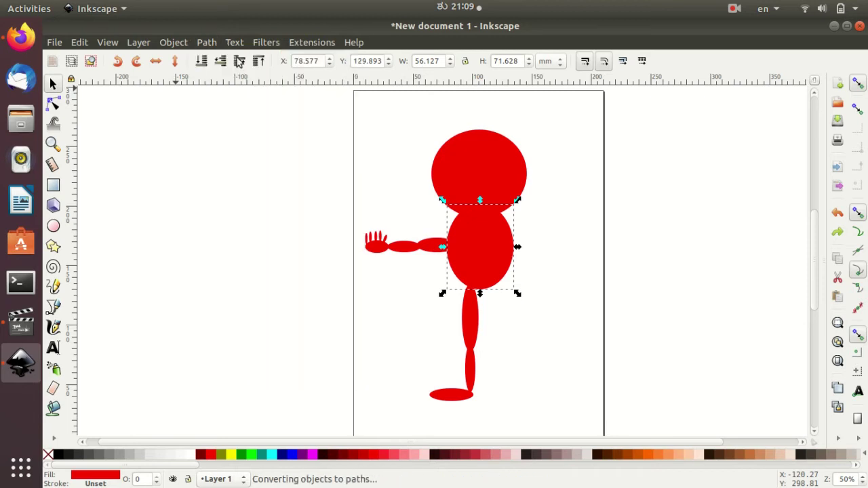
left_click(426, 129)
Node-edit the head: pull both sides inward, flatten the bottom, and raise the top
left_click(473, 168)
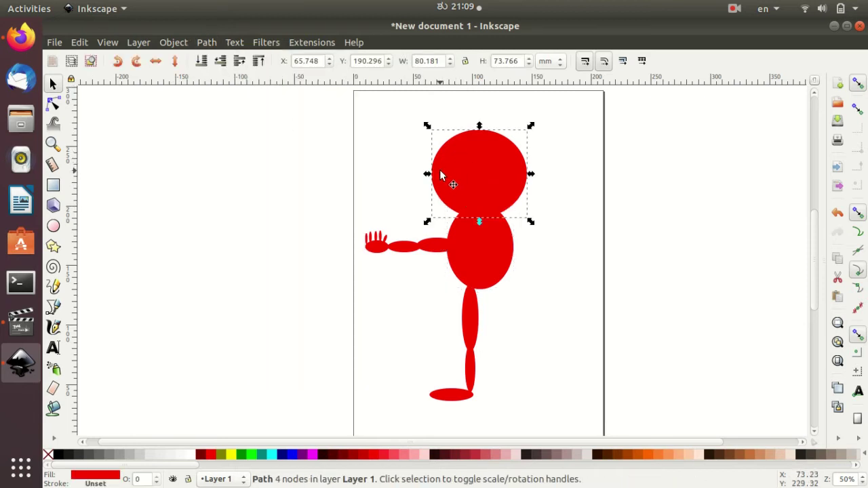
left_click(53, 103)
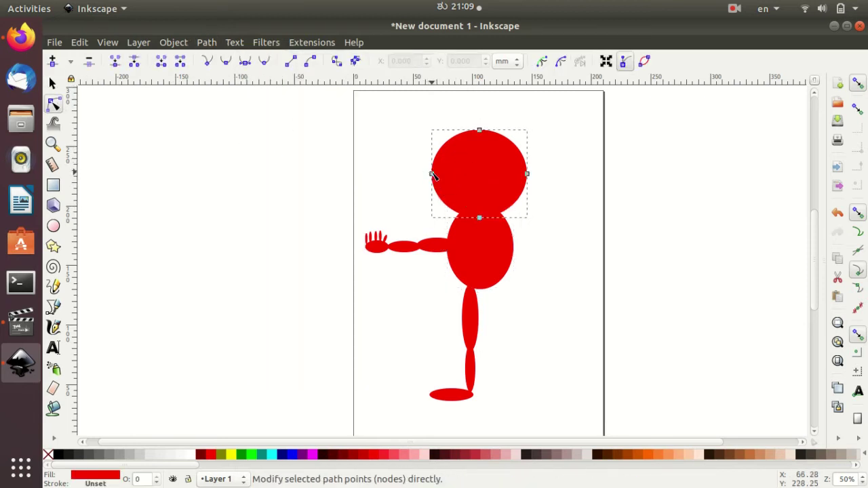
left_click_drag(436, 173, 442, 173)
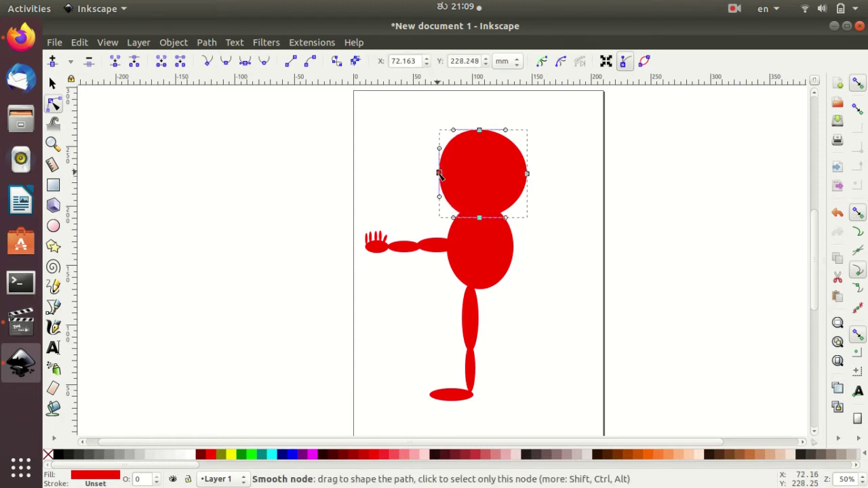
left_click_drag(527, 173, 518, 173)
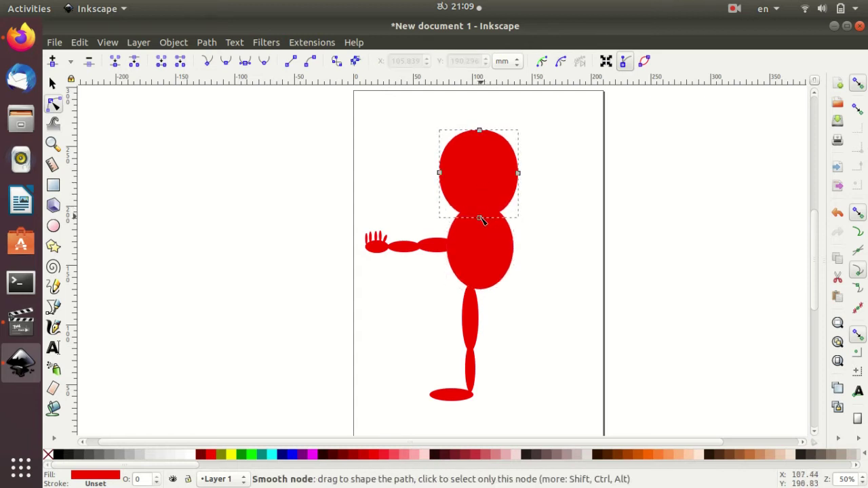
left_click_drag(479, 219, 478, 212)
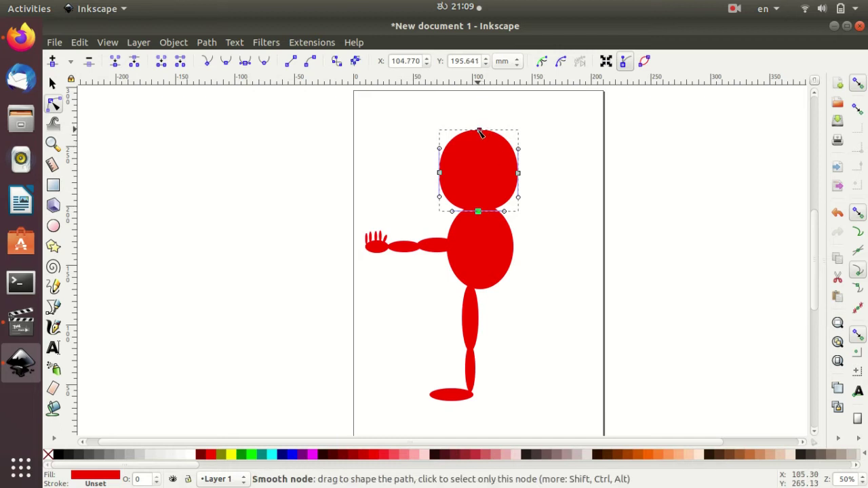
left_click_drag(479, 131, 479, 125)
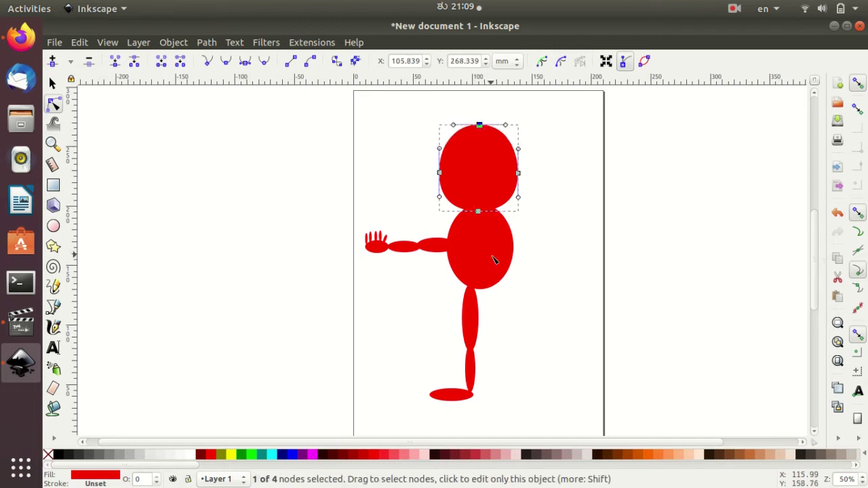
left_click(474, 227)
Slim the body by lowering its top node and pulling both side nodes inward
left_click_drag(481, 205, 482, 215)
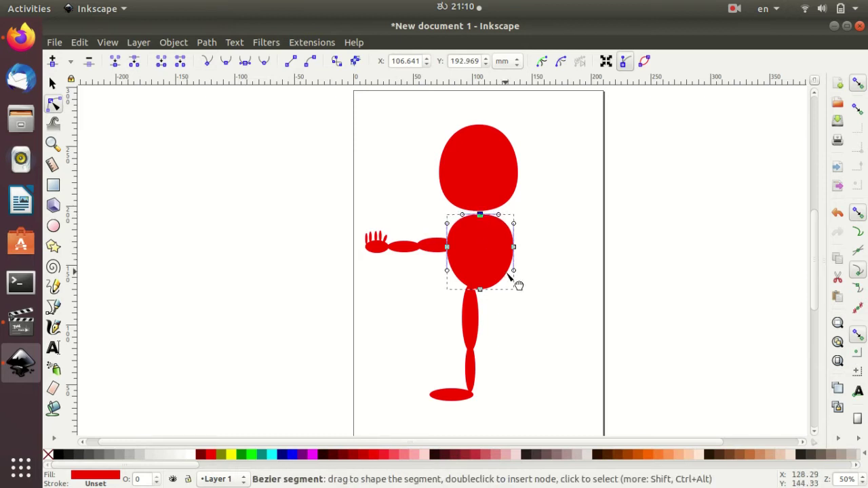
left_click_drag(479, 291, 480, 289)
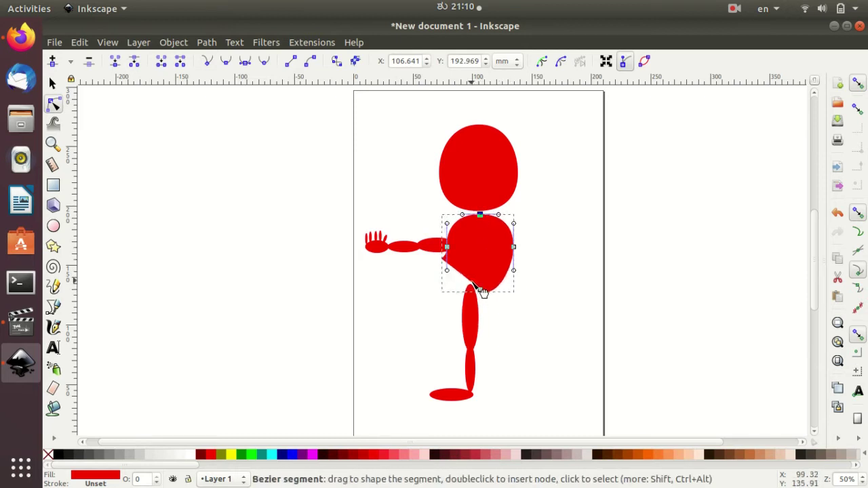
key("ctrl+z")
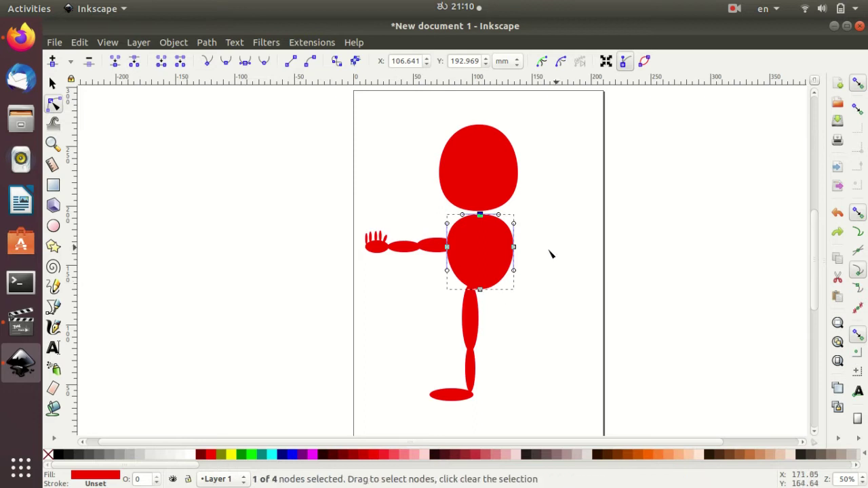
left_click_drag(513, 248, 509, 248)
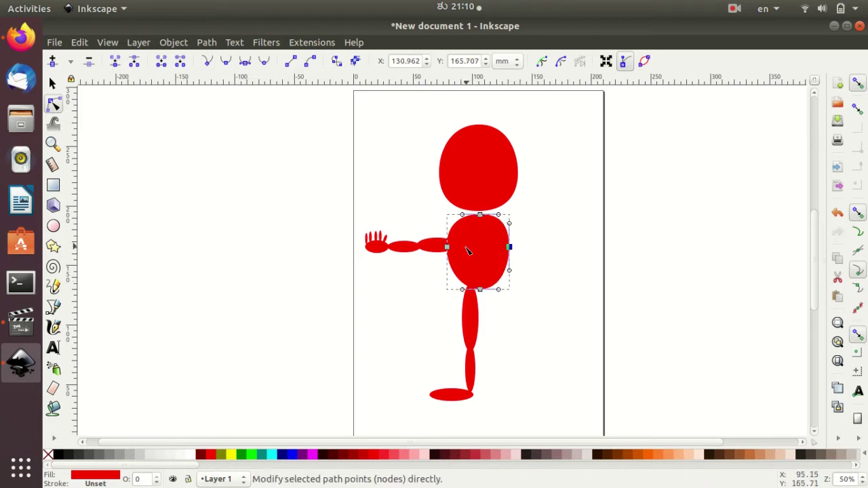
left_click_drag(448, 247, 453, 246)
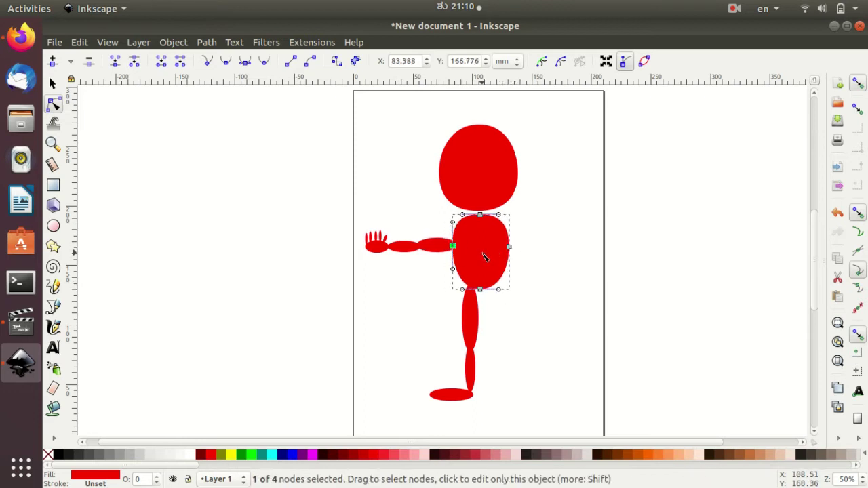
left_click(219, 195)
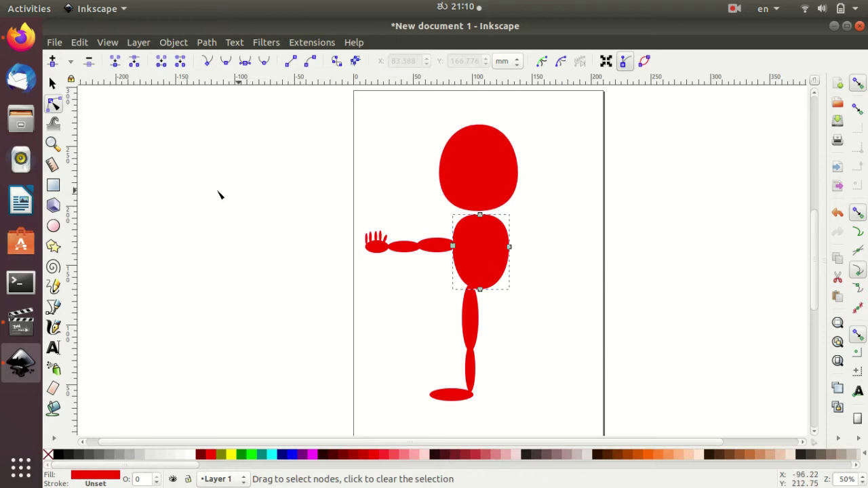
Draw a small neck ellipse between head and body, convert it to a path, and narrow it
left_click(54, 227)
left_click_drag(474, 204, 486, 222)
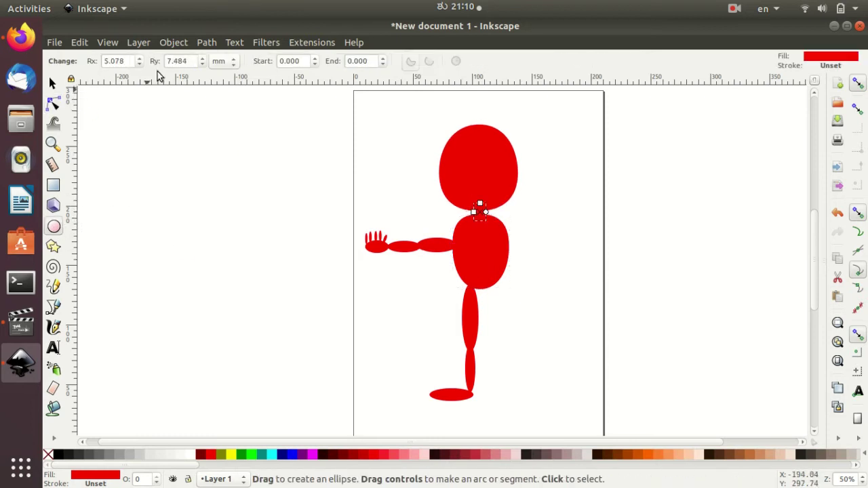
left_click(204, 42)
left_click(220, 57)
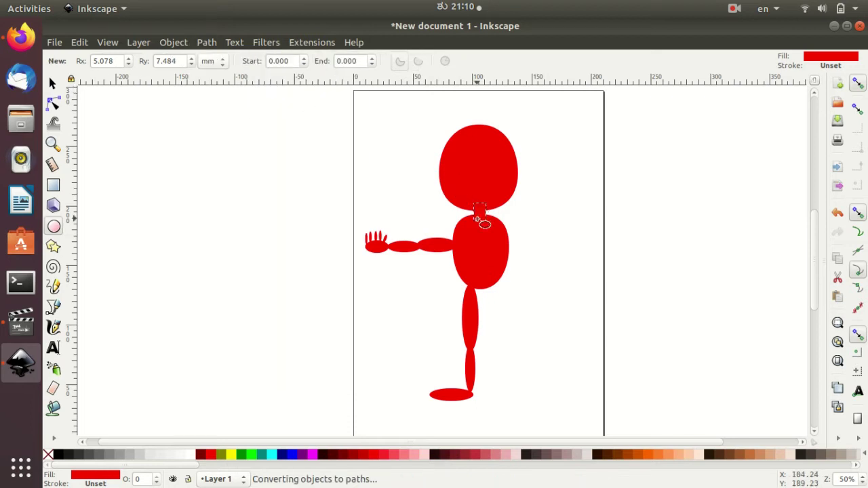
key("s")
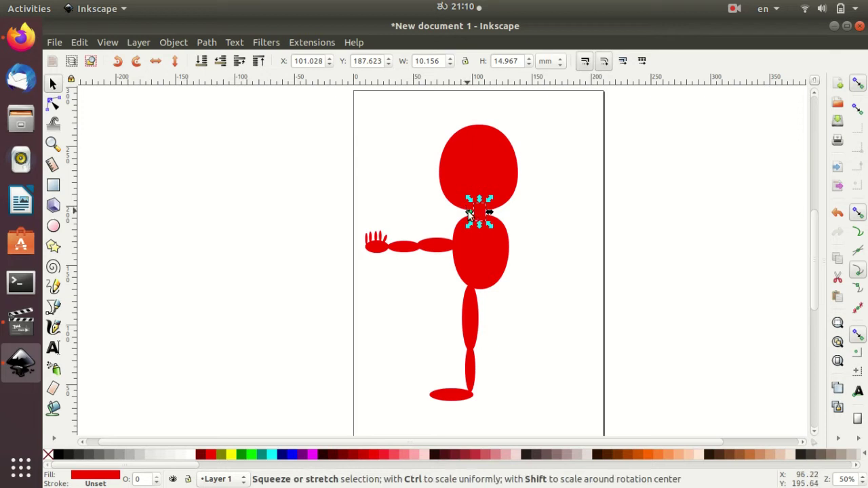
left_click_drag(467, 211, 474, 215)
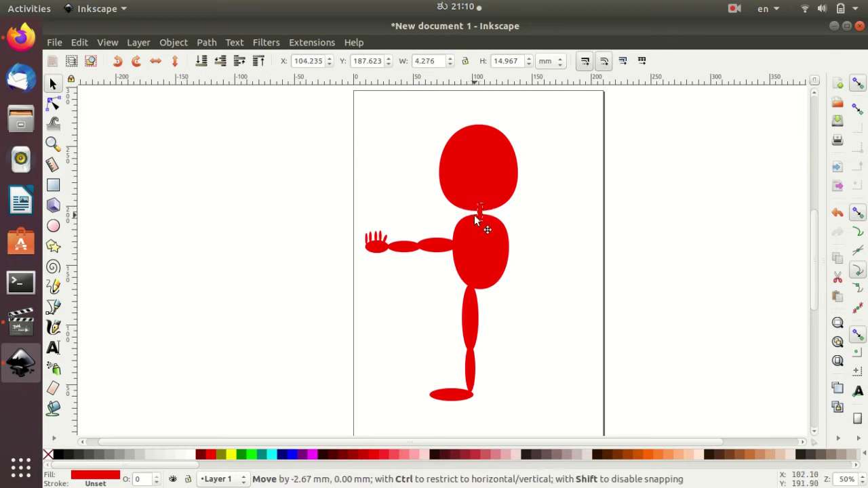
left_click(561, 255)
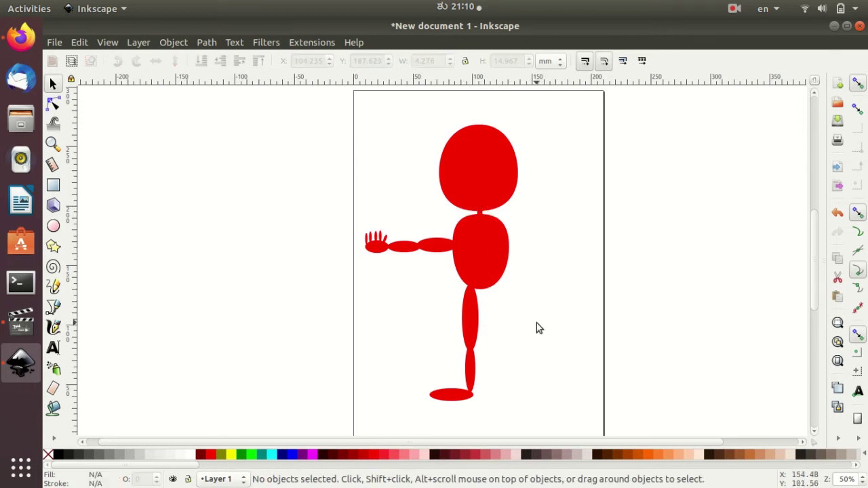
scroll(537, 323, "down", 1)
Convert the upper leg to a path, reshape its top, and move it up under the body
left_click(471, 299)
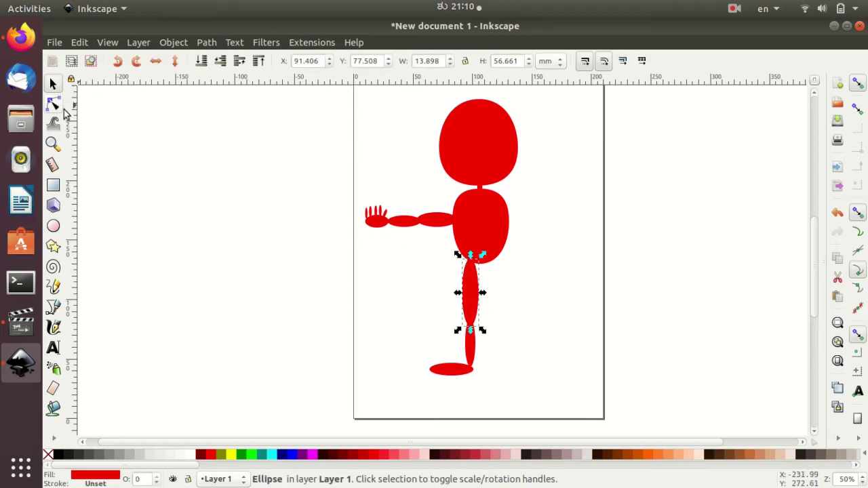
left_click(208, 42)
left_click(216, 58)
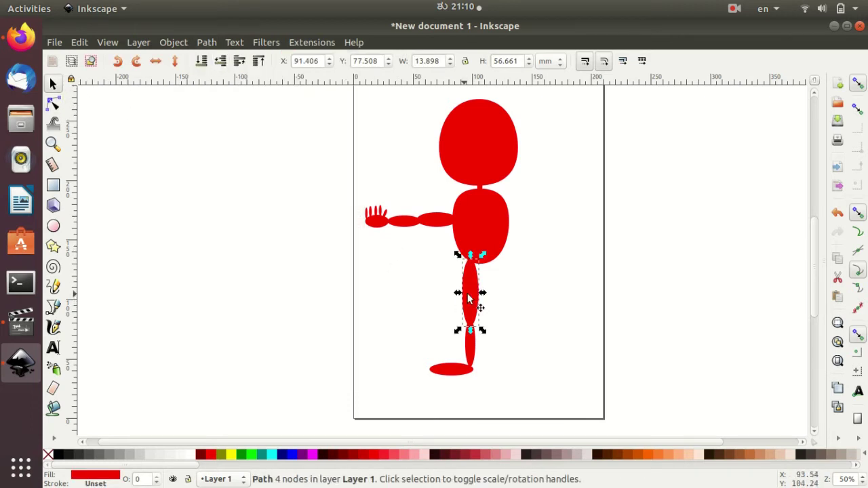
left_click(53, 103)
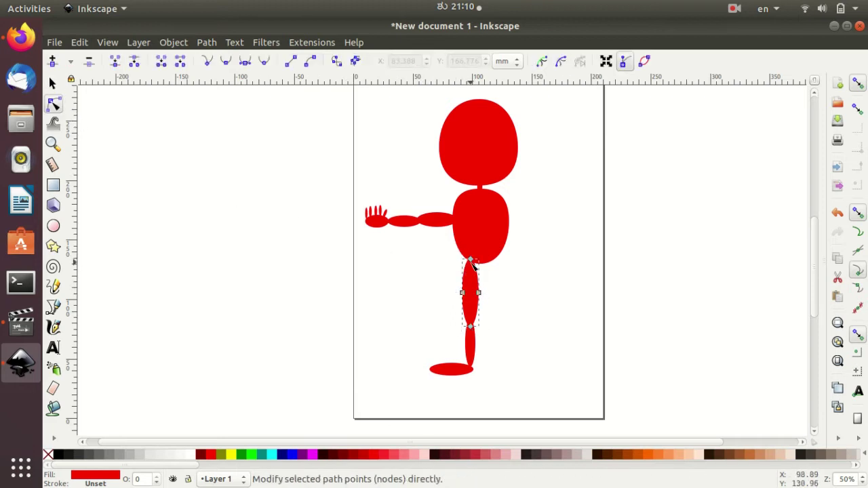
left_click_drag(473, 263, 460, 291)
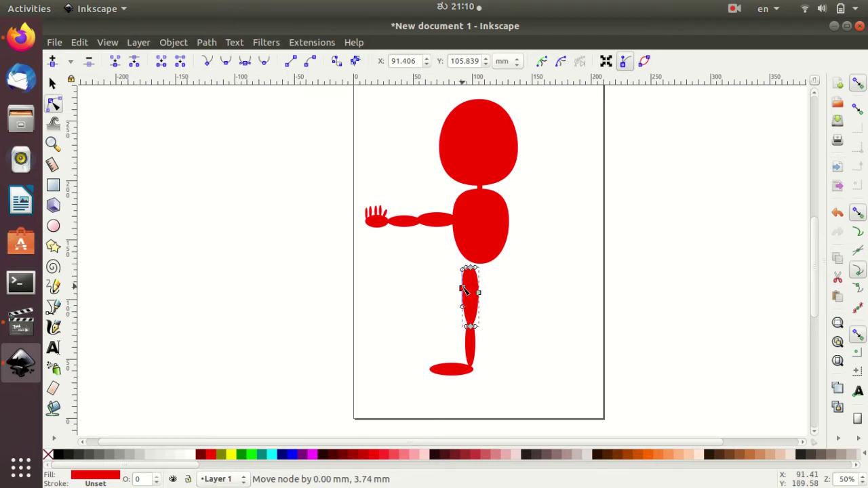
key("s")
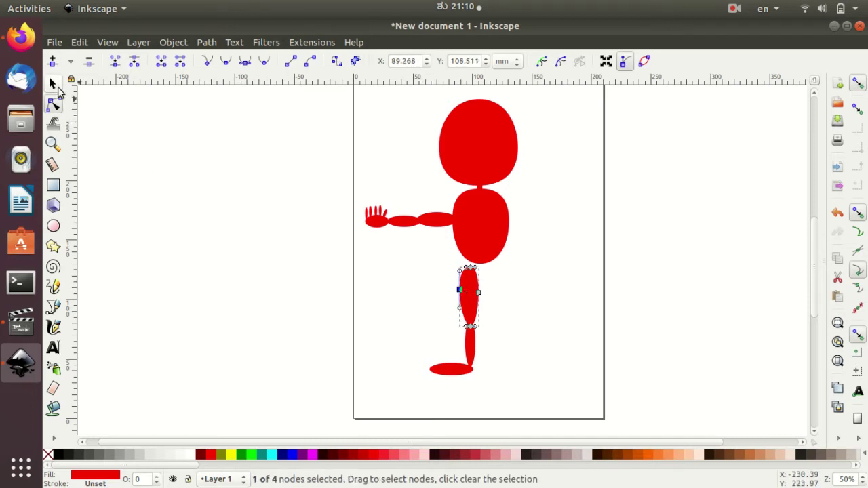
left_click_drag(469, 293, 471, 281)
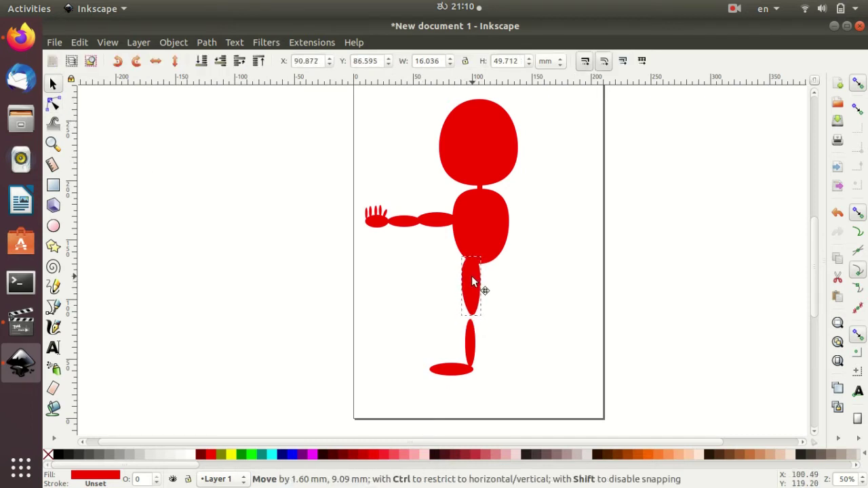
Convert the lower-leg ellipse to a path and make it slightly narrower
left_click(468, 335)
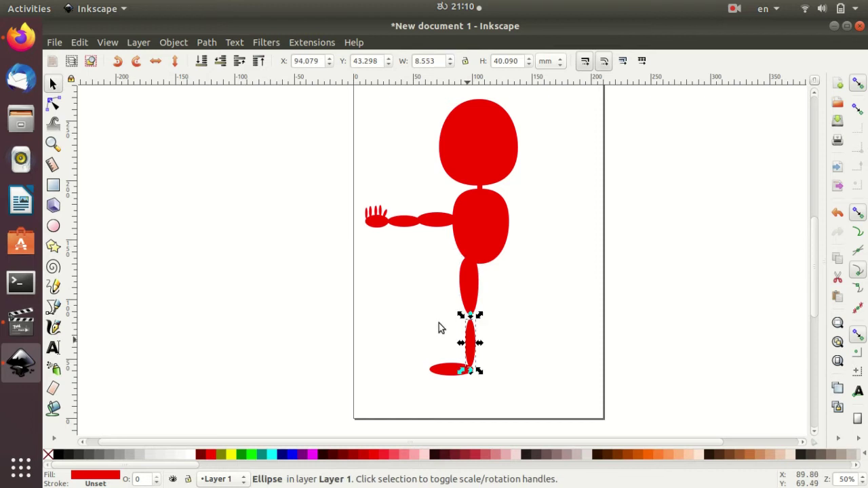
left_click(206, 42)
left_click(224, 59)
left_click(53, 104)
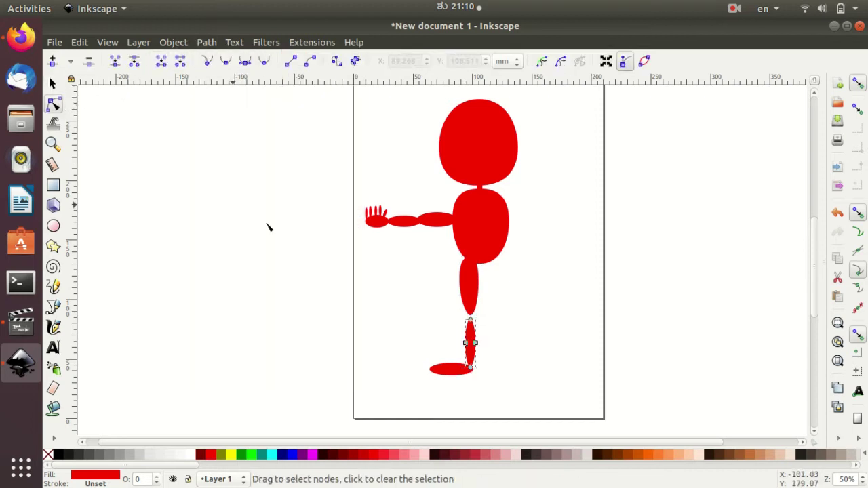
key("Escape")
left_click(470, 347)
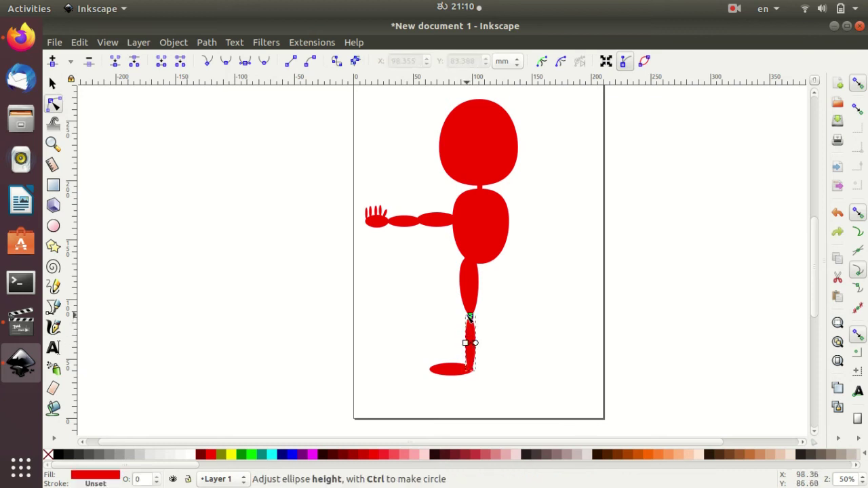
left_click(461, 349)
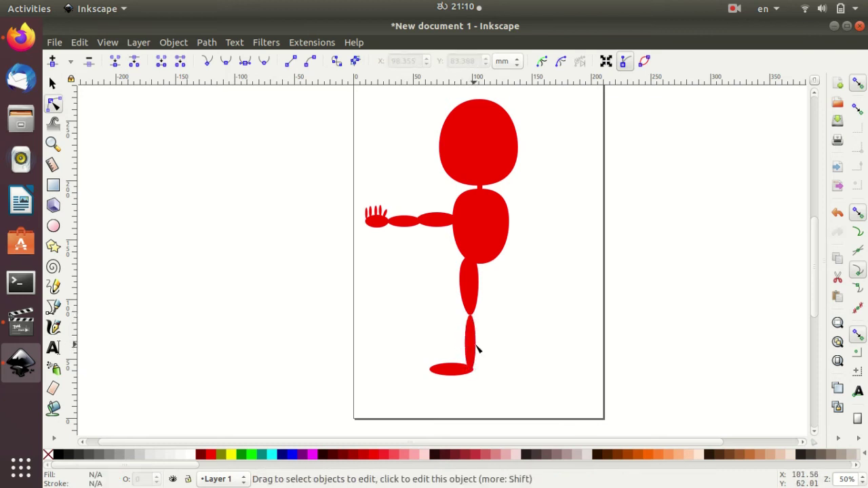
left_click_drag(469, 344, 467, 343)
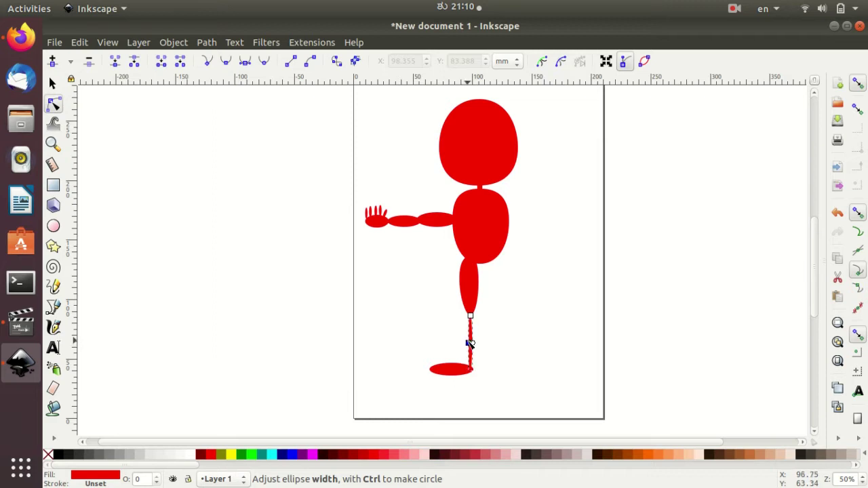
Shift the lower leg into line beneath the thigh, just above the flat foot
left_click(53, 82)
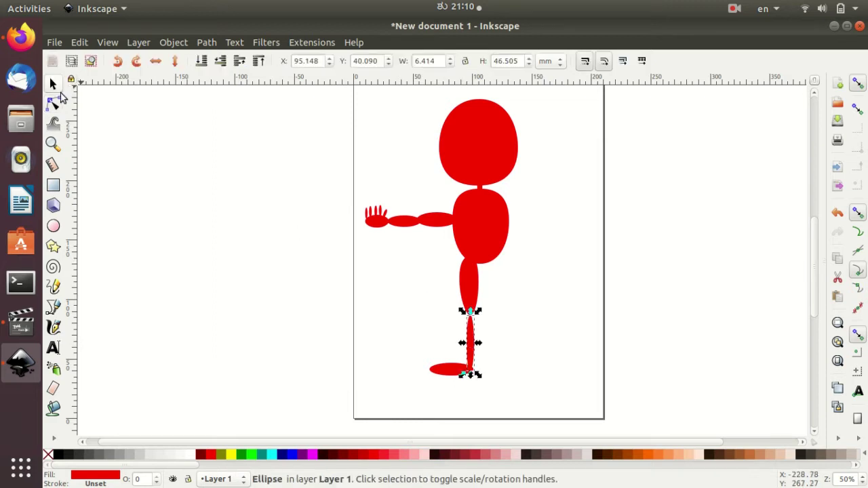
left_click_drag(473, 347, 471, 352)
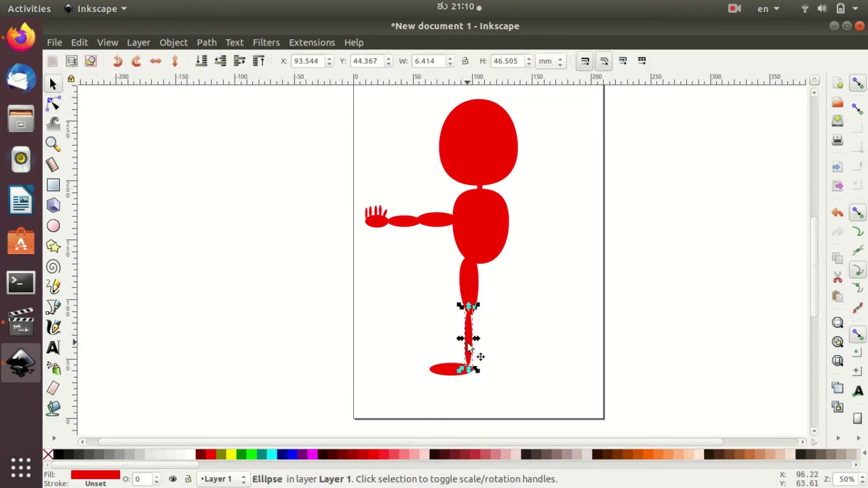
left_click(56, 105)
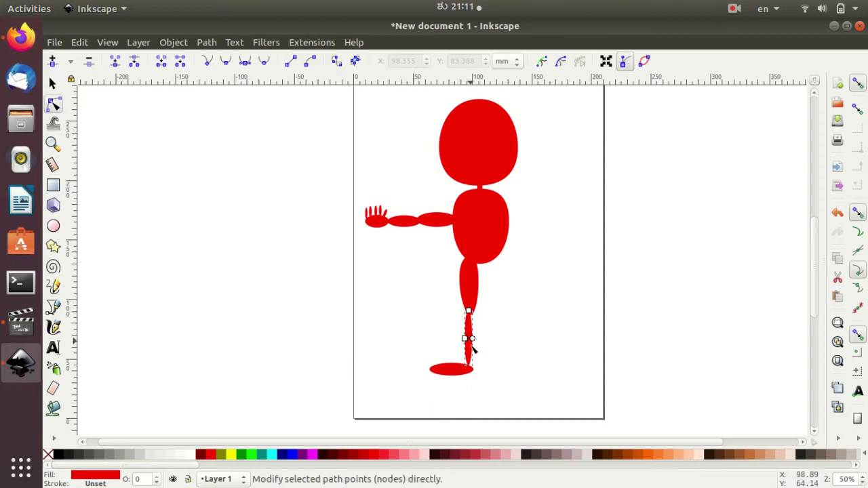
left_click(472, 368)
left_click(469, 343)
left_click_drag(472, 338, 474, 336)
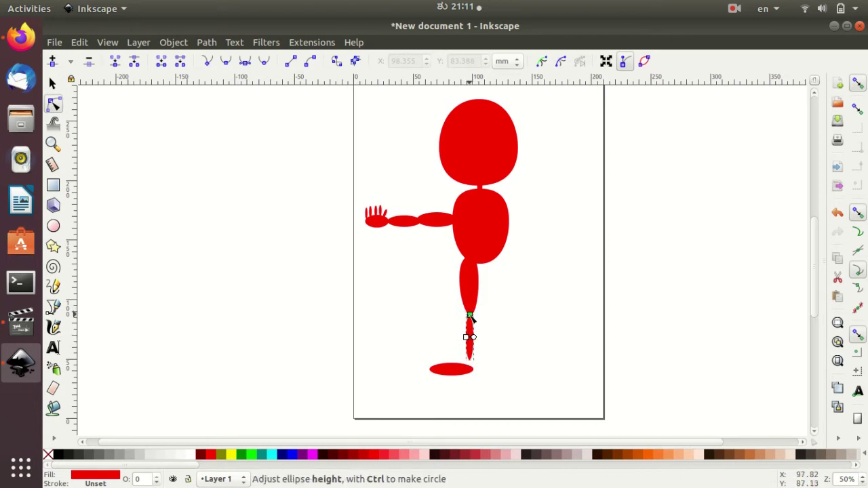
left_click_drag(470, 339, 470, 335)
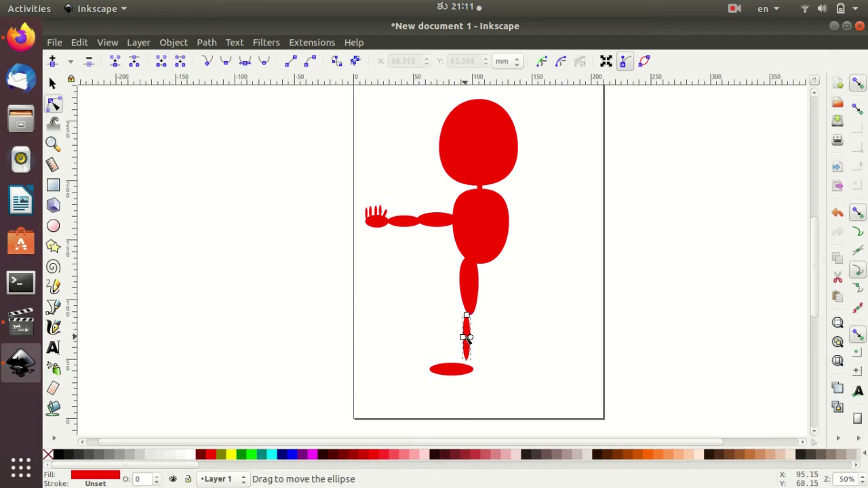
left_click(485, 353)
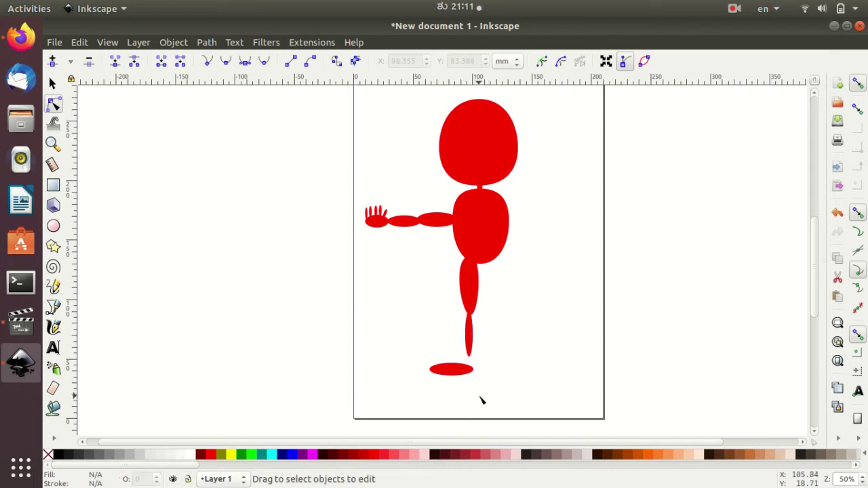
left_click(473, 346)
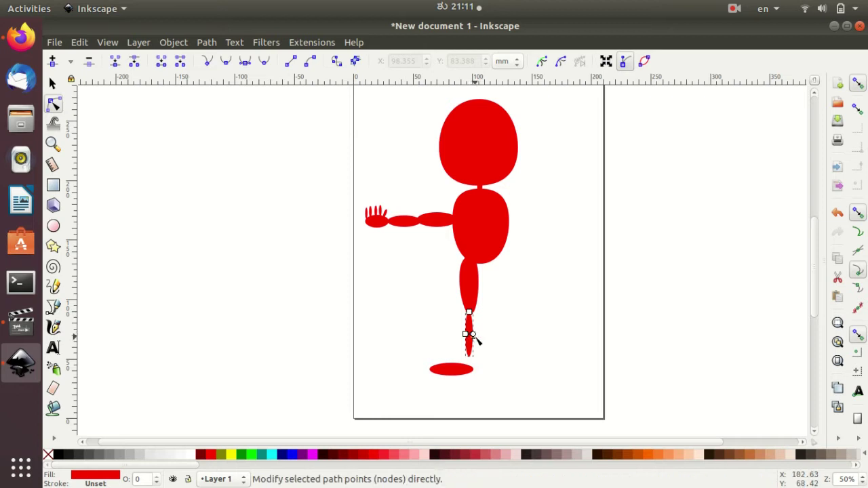
left_click(494, 365)
scroll(539, 362, "up", 1)
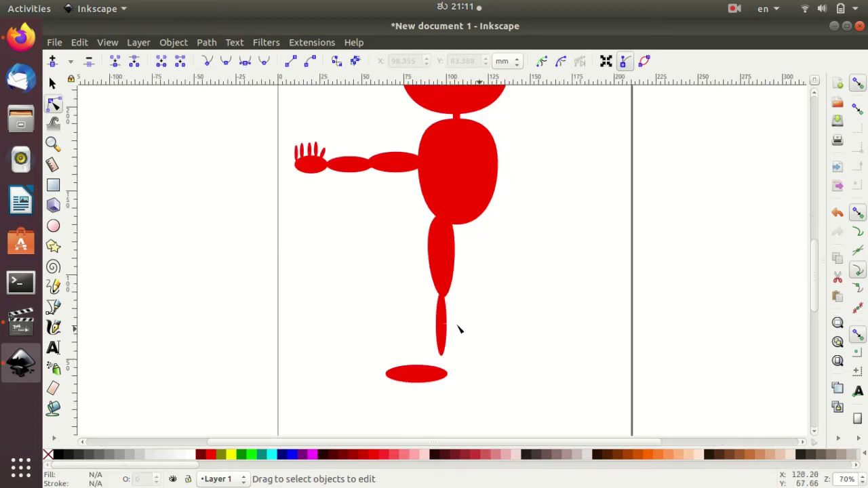
left_click(442, 339)
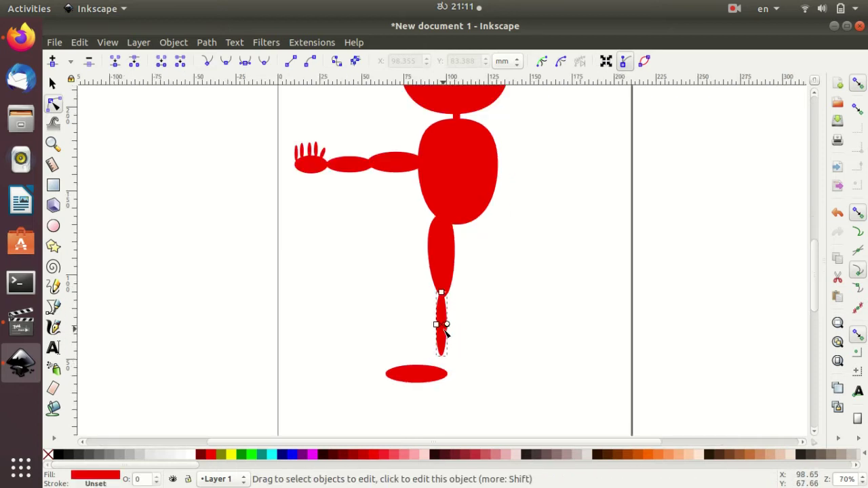
left_click(461, 345)
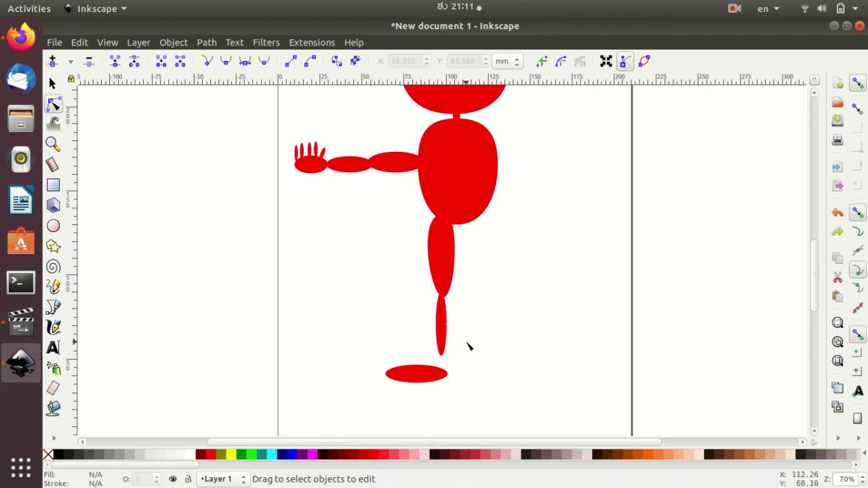
Raise the foot ellipse to touch the base of the lower leg, then select both
key("ctrl+z")
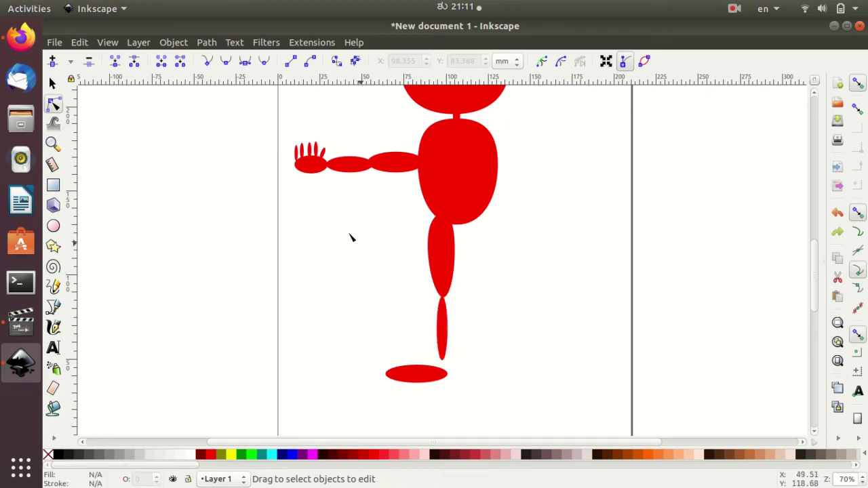
left_click(427, 377)
key("Escape")
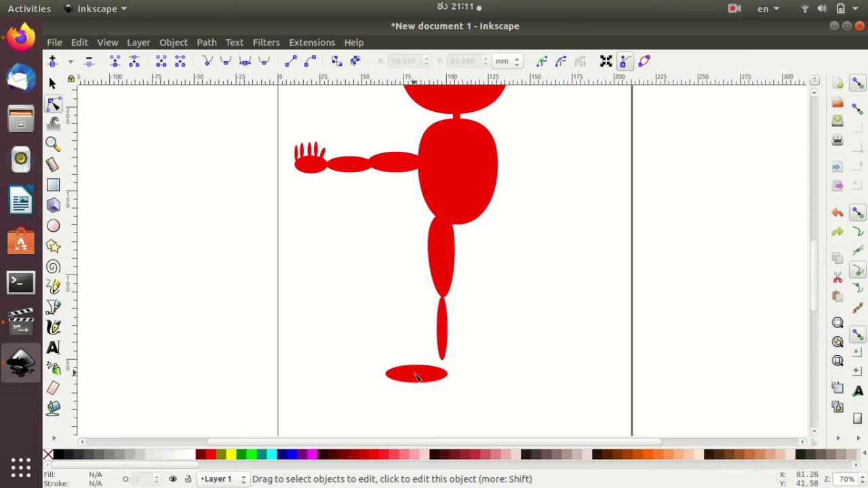
left_click(415, 377)
left_click(53, 83)
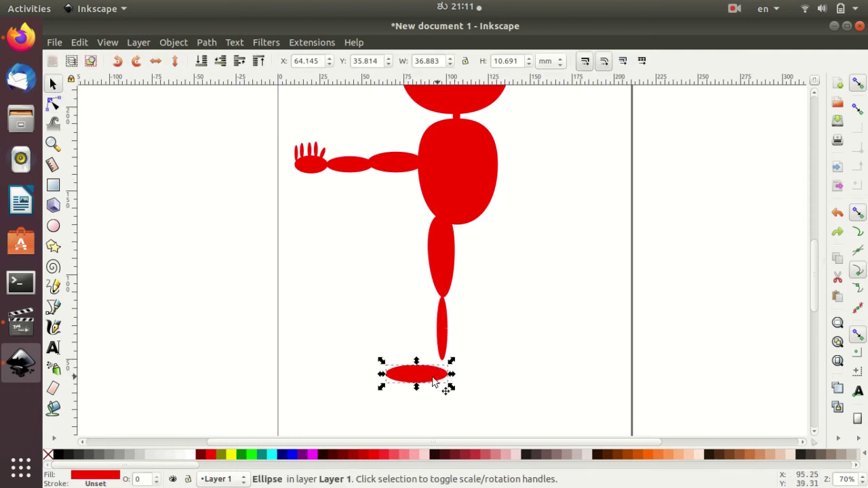
left_click_drag(416, 368, 413, 355)
left_click(485, 372)
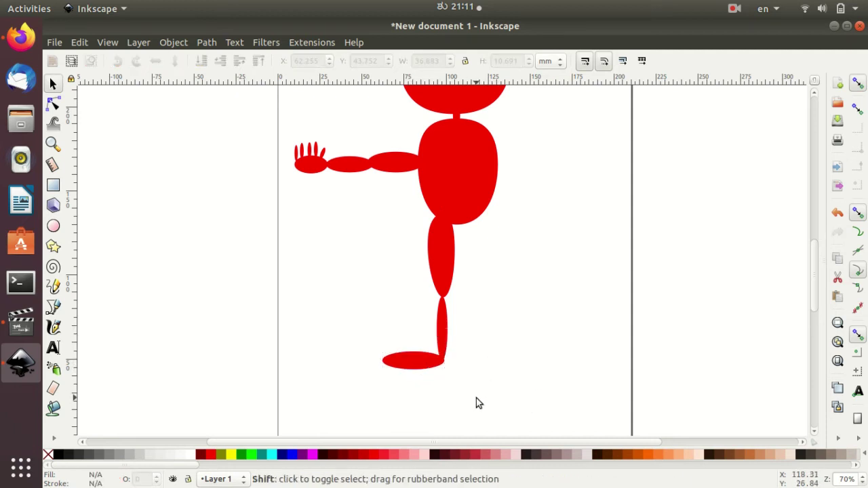
left_click_drag(476, 398, 370, 233)
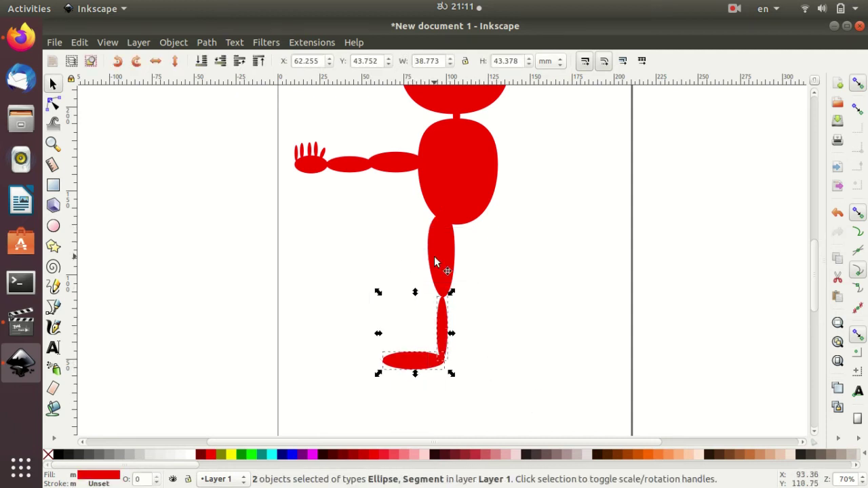
Group the thigh, shin and foot into a single leg group
left_click(435, 259, "shift")
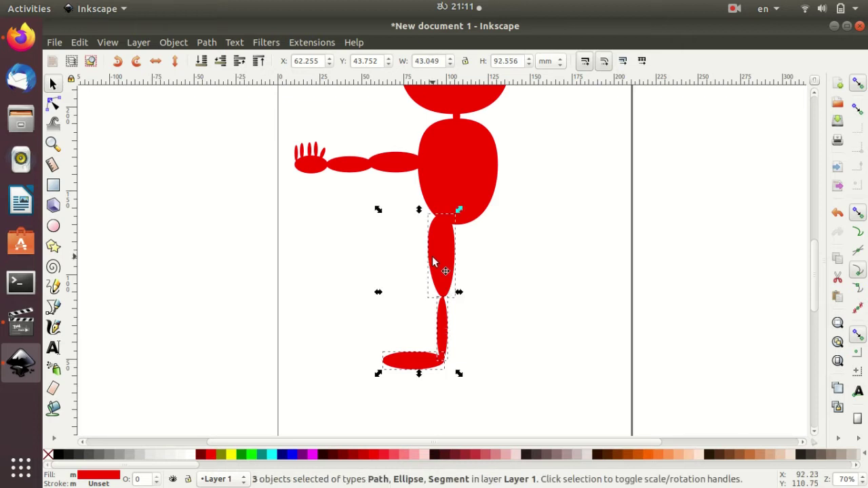
left_click(183, 42)
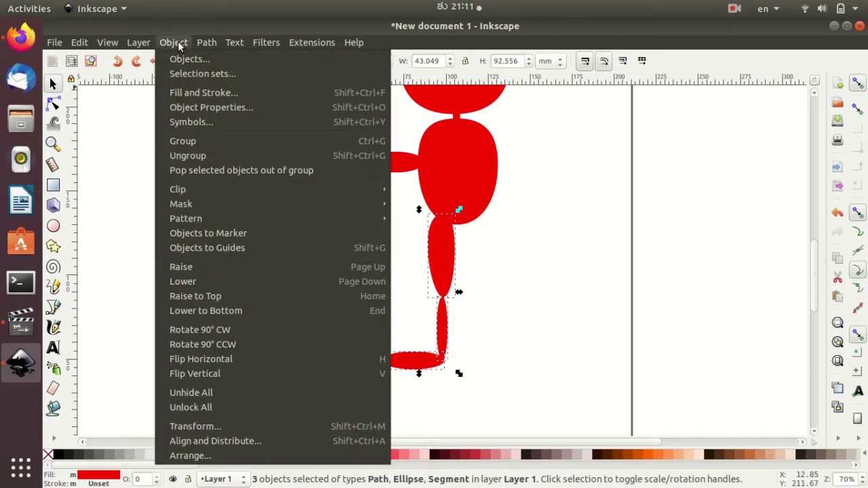
left_click(223, 141)
left_click(508, 291)
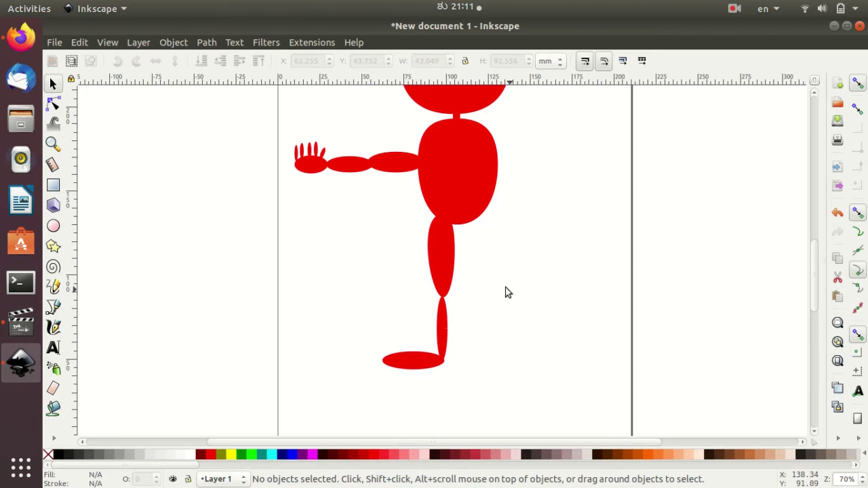
Duplicate the leg, mirror it horizontally, and place it beside the original at the hip
left_click(441, 277)
key("ctrl+d")
mouse_move(441, 275)
left_mouse_down()
mouse_move(540, 255)
mouse_move(535, 264)
left_mouse_up()
left_click_drag(466, 210, 607, 215)
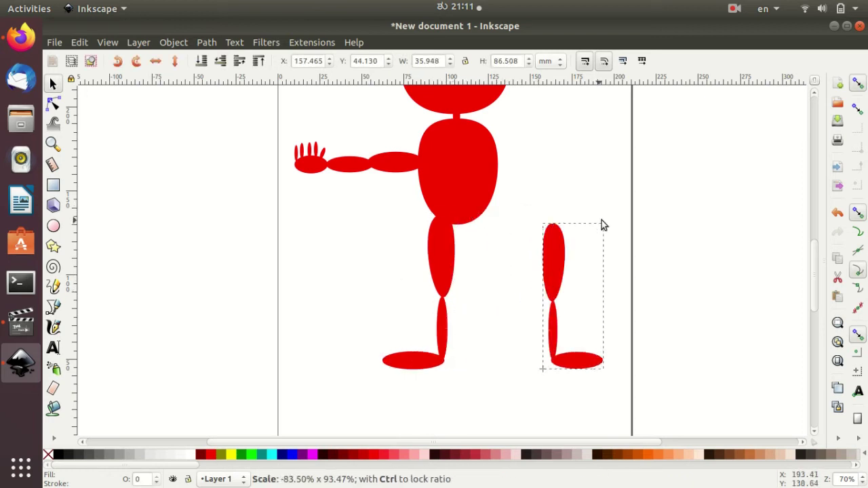
left_click_drag(565, 235, 470, 241)
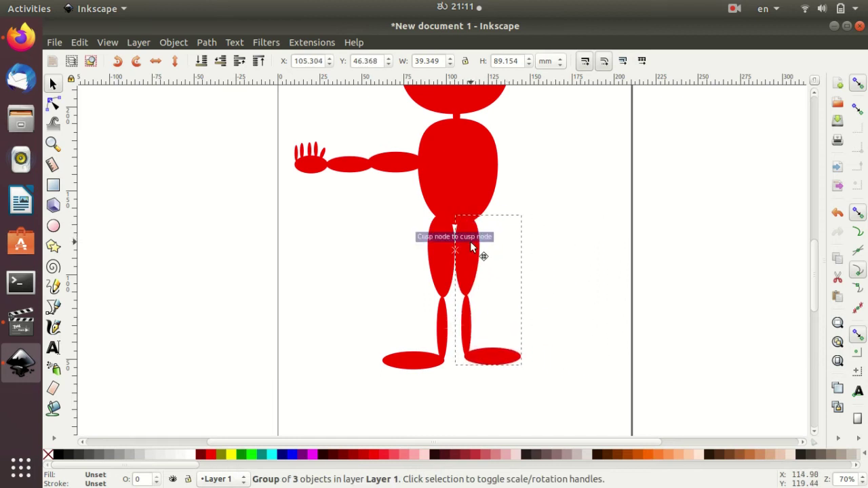
left_click_drag(469, 242, 469, 242)
left_click(578, 294)
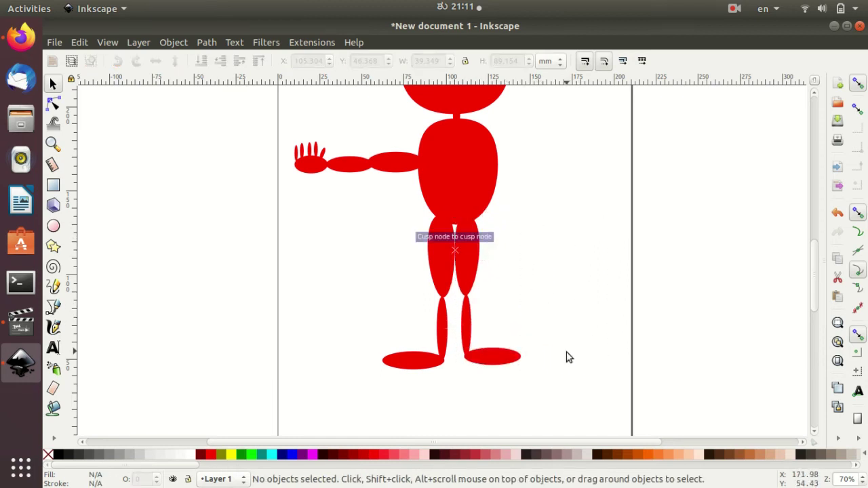
left_click(500, 361)
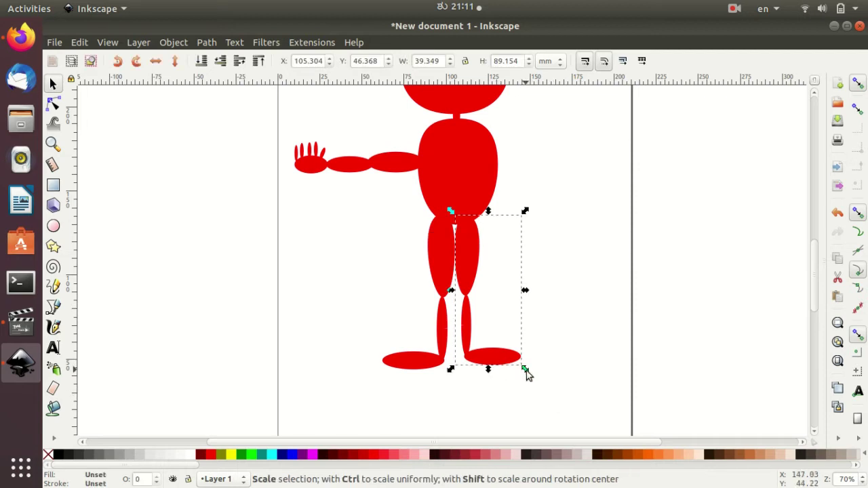
left_click_drag(526, 371, 527, 373)
left_click(551, 372)
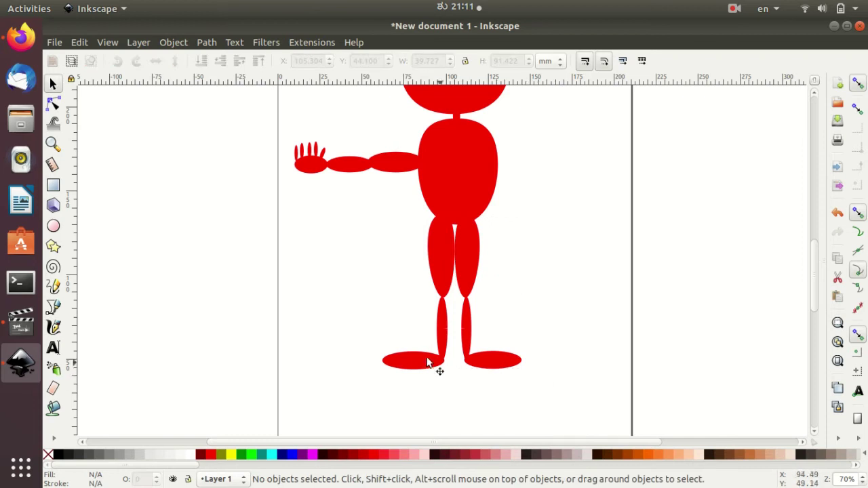
Ungroup the first leg back into its separate pieces and select its left foot
left_click(422, 360)
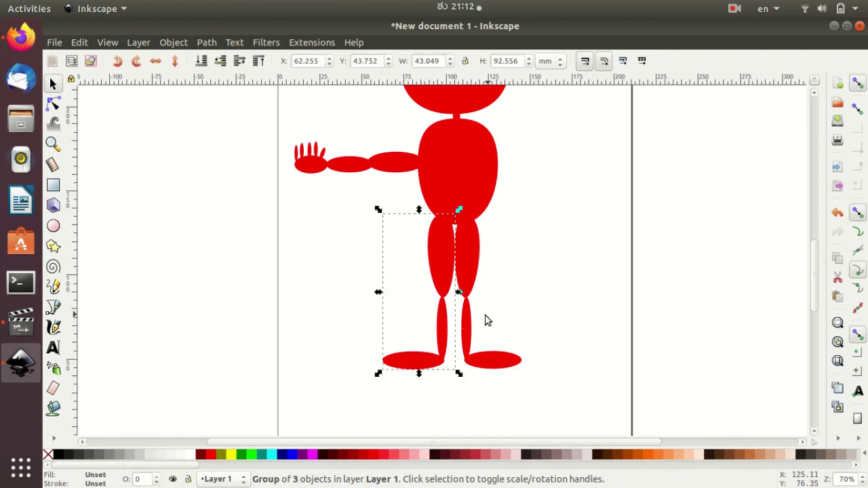
left_click(174, 42)
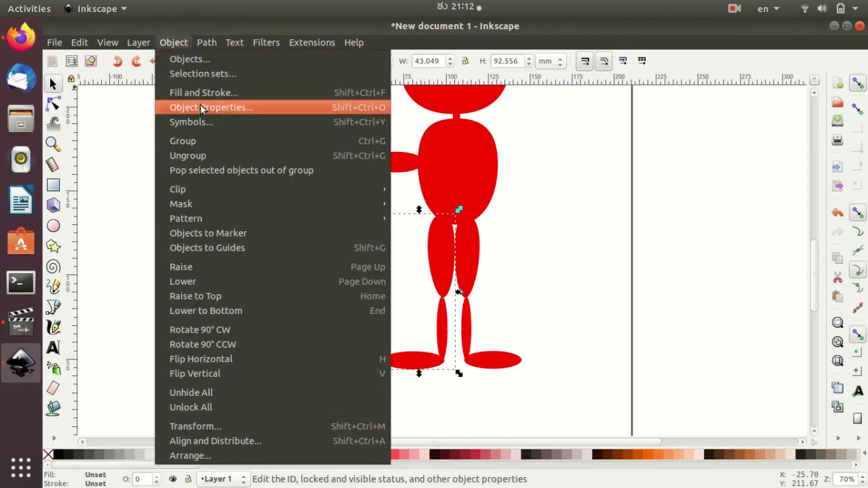
left_click(204, 155)
left_click(396, 364)
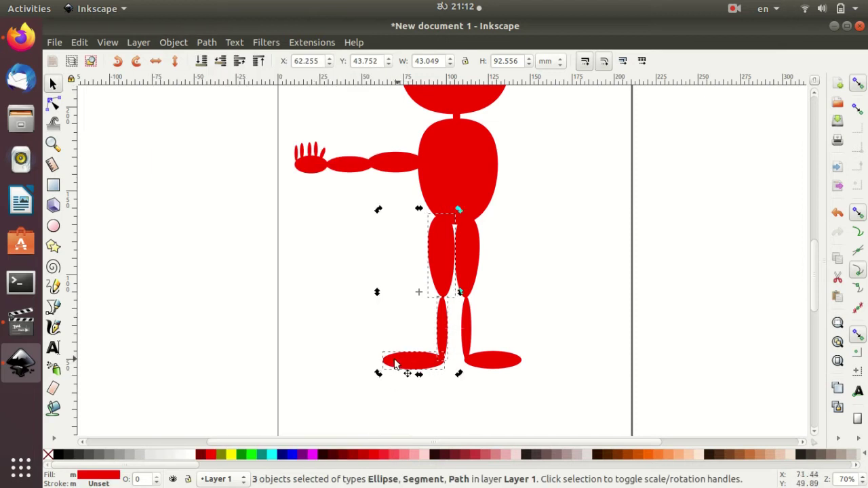
left_click(419, 323)
left_click(422, 363)
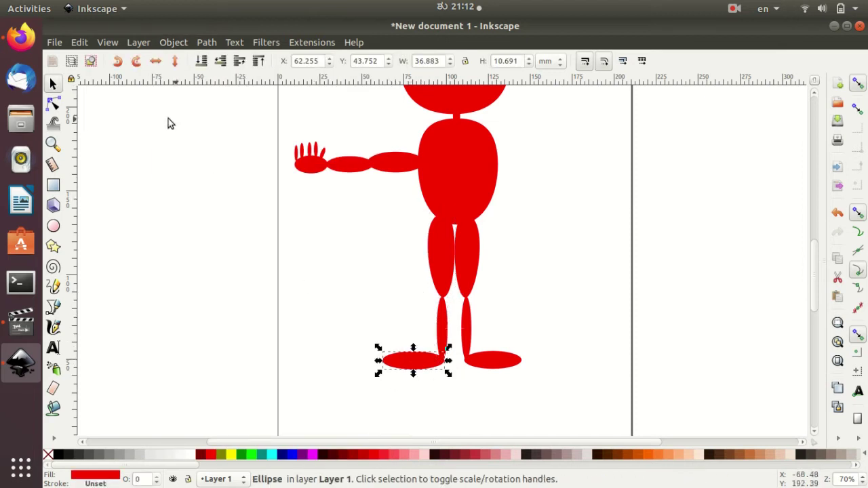
left_click(175, 46)
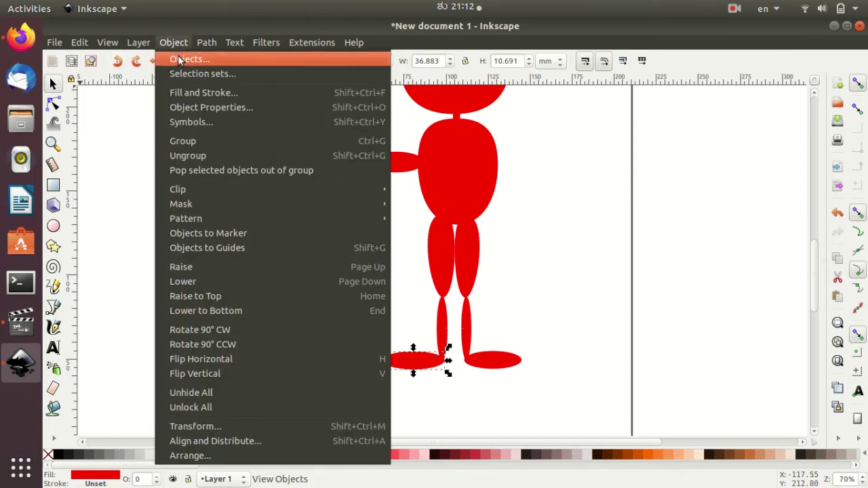
left_click(554, 265)
Group the eight left arm and hand pieces into one arm group
scroll(553, 272, "up", 2)
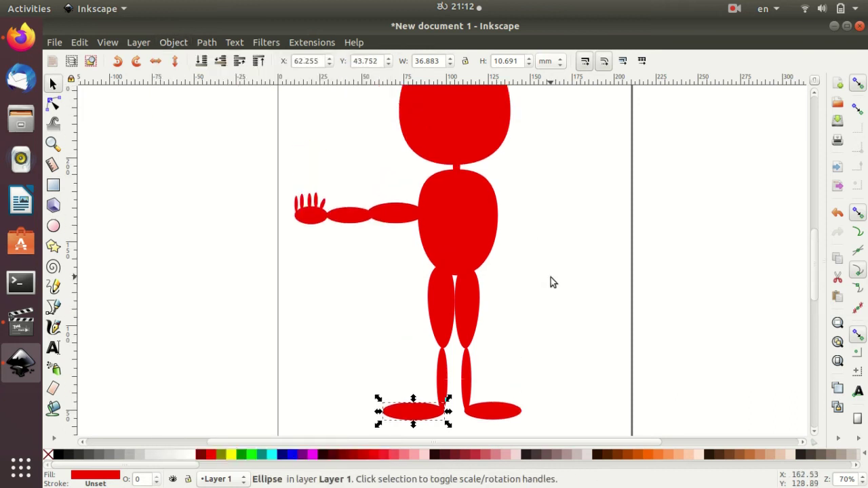
left_click(264, 170)
mouse_move(277, 171)
left_mouse_down()
mouse_move(405, 253)
mouse_move(424, 250)
left_mouse_up()
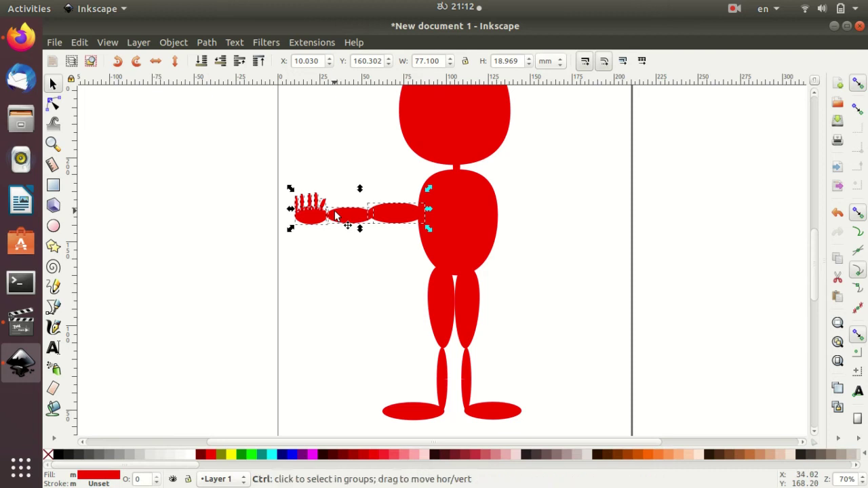
left_click(177, 42)
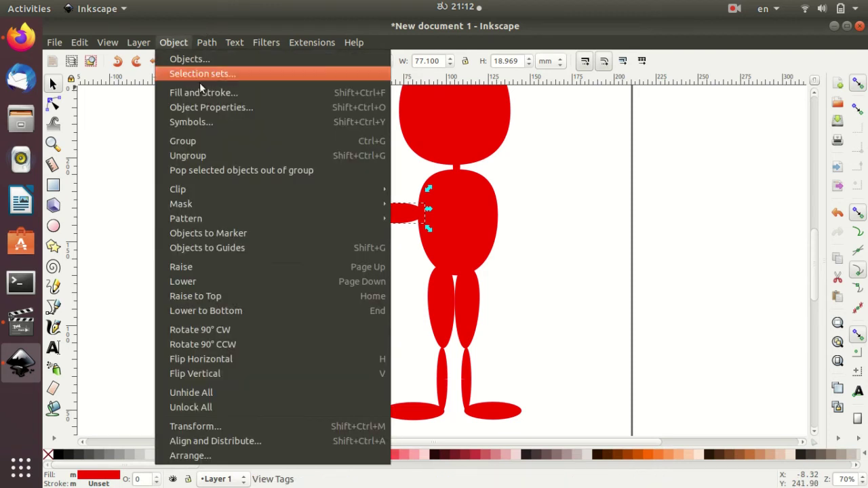
left_click(221, 141)
Duplicate the arm, mirror it, attach it at the right shoulder, and enlarge it slightly
key("ctrl+d")
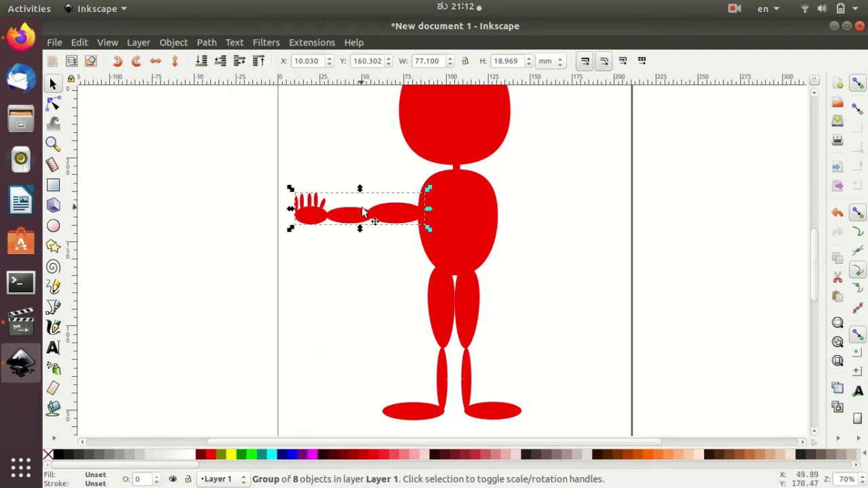
left_click_drag(361, 206, 605, 214)
mouse_move(528, 189)
left_mouse_down()
mouse_move(763, 203)
mouse_move(773, 190)
left_mouse_up()
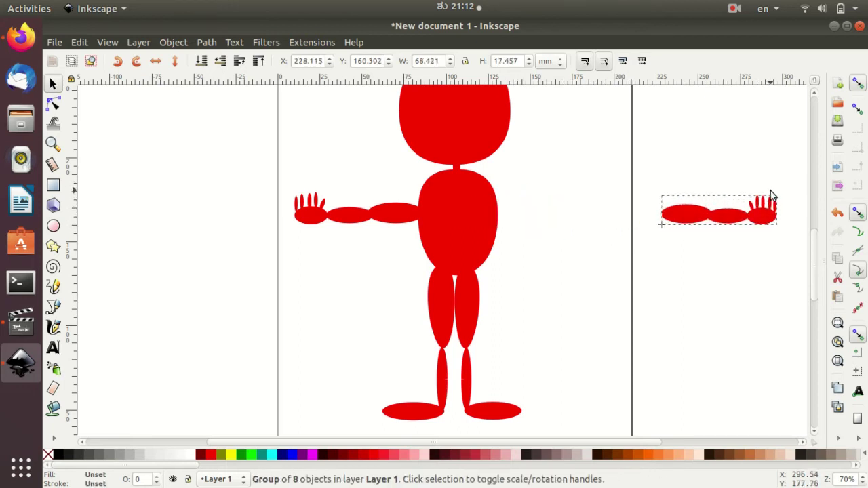
left_click_drag(698, 224, 514, 207)
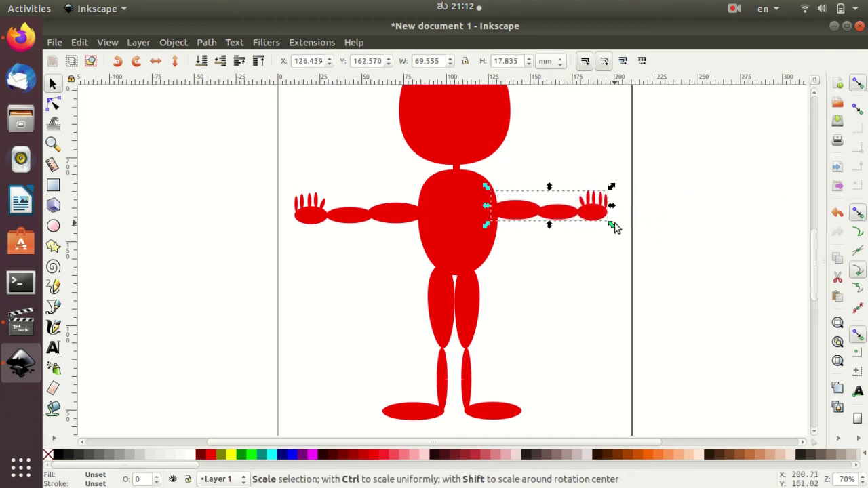
left_click_drag(612, 225, 623, 230)
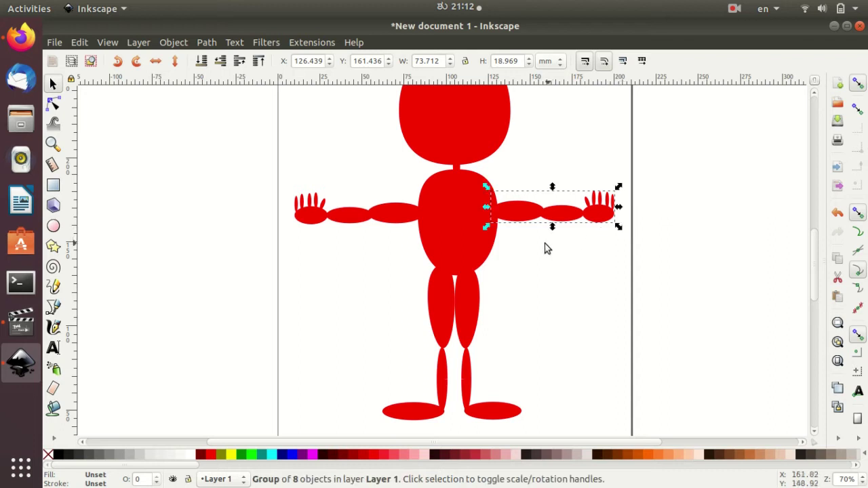
left_click(551, 267)
left_click_drag(532, 212, 534, 192)
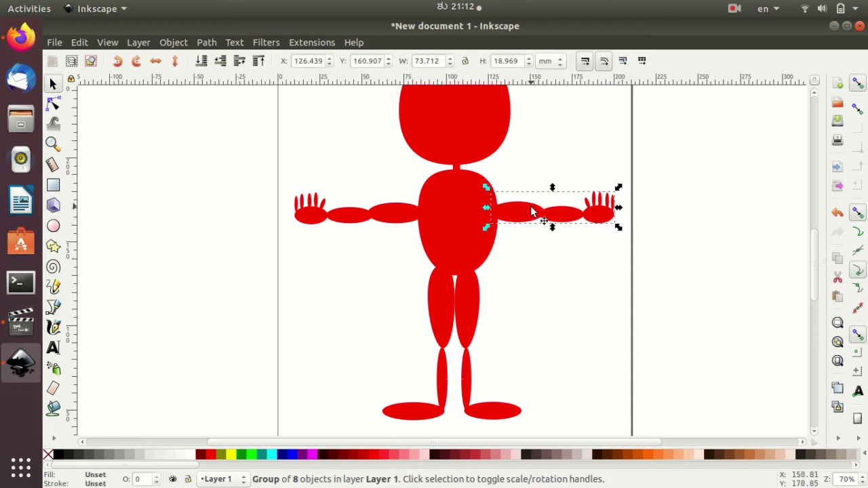
key("Up")
key("Up")
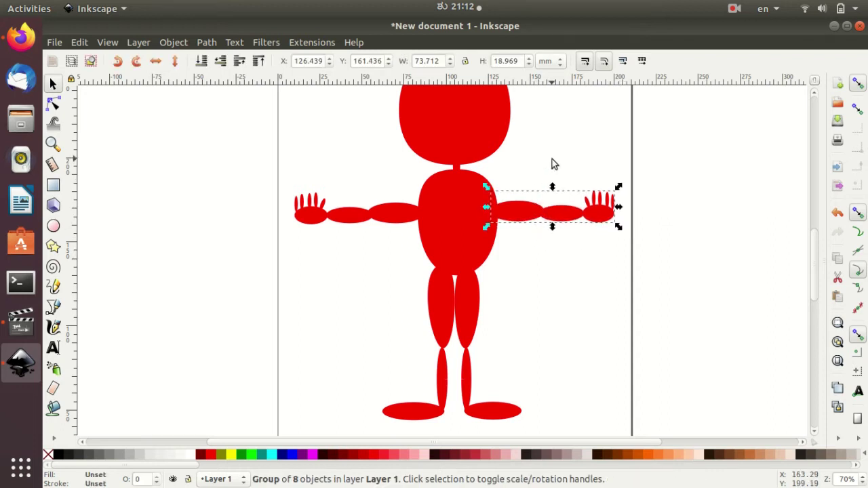
left_click(739, 360)
Nudge the right leg slightly to the right
scroll(723, 392, "up", 2, "ctrl")
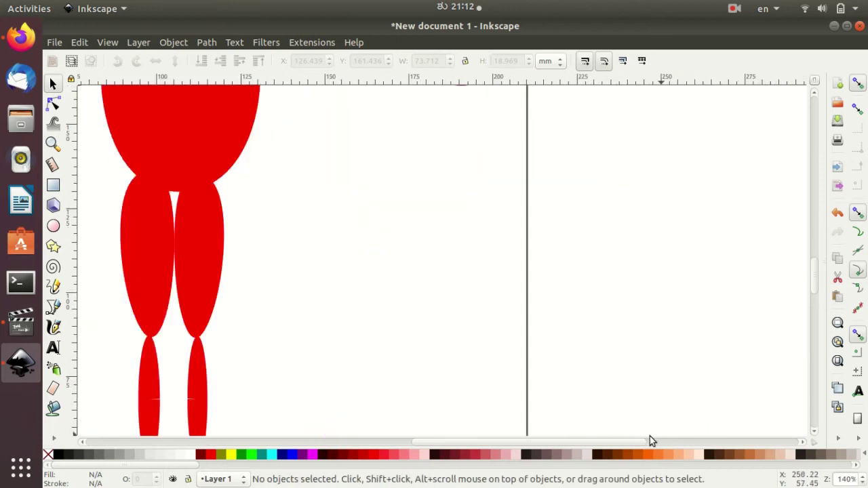
left_click_drag(649, 441, 589, 442)
scroll(591, 271, "up", 2)
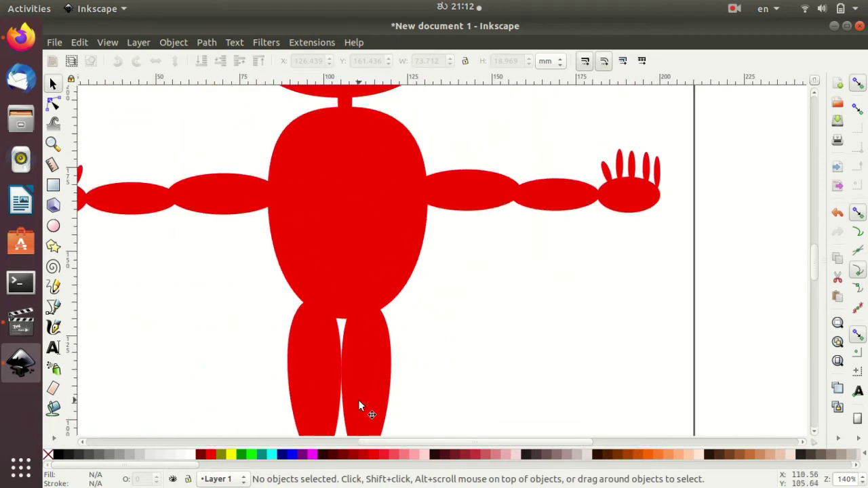
left_click(359, 400)
key("Right")
key("Right")
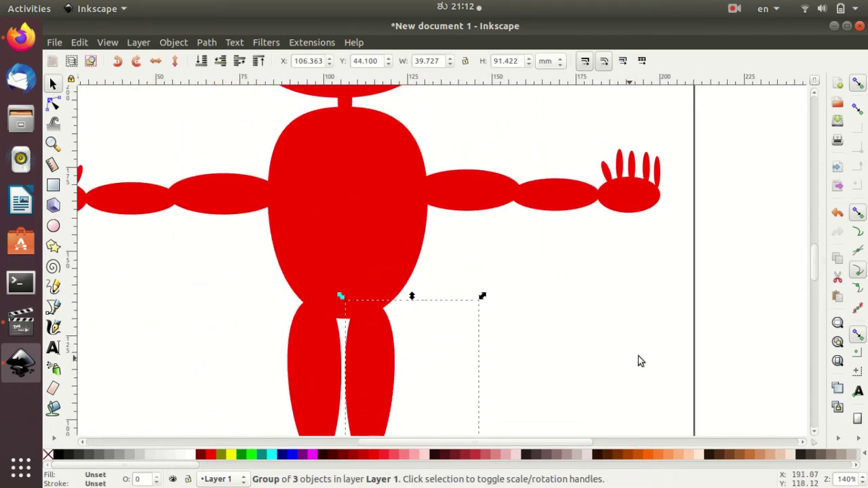
left_click(631, 343)
scroll(602, 340, "down", 1)
scroll(600, 337, "up", 1)
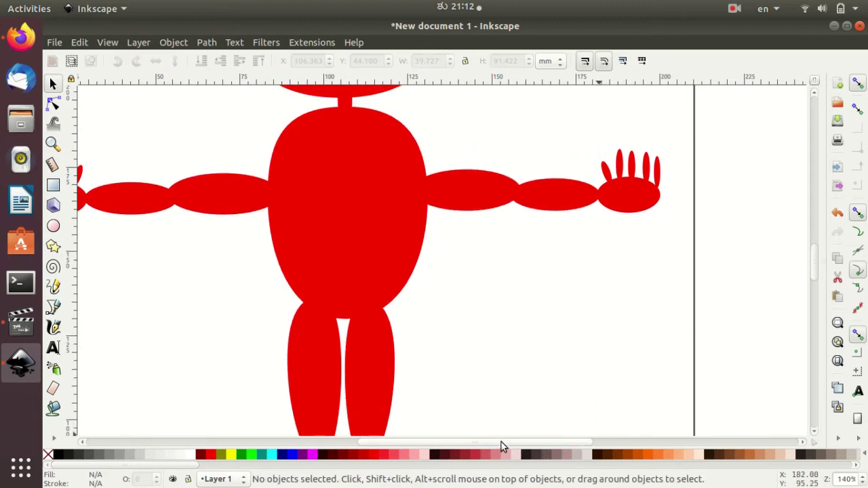
left_click_drag(501, 442, 482, 442)
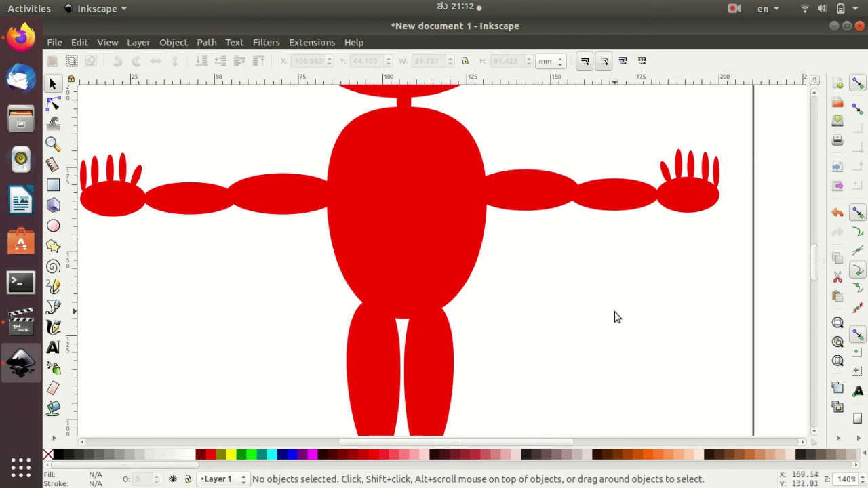
left_click(238, 196)
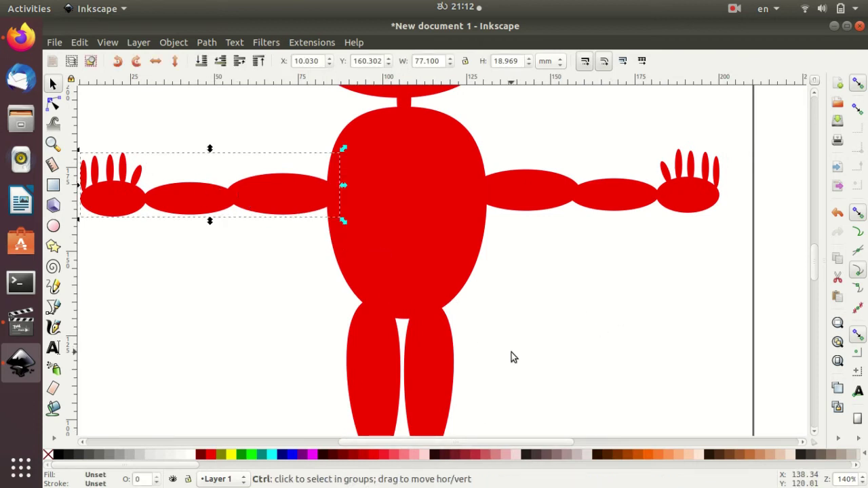
Rotate each arm so its hand is raised, keeping it attached at the shoulder
scroll(511, 356, "down", 1, "ctrl")
left_click(208, 226)
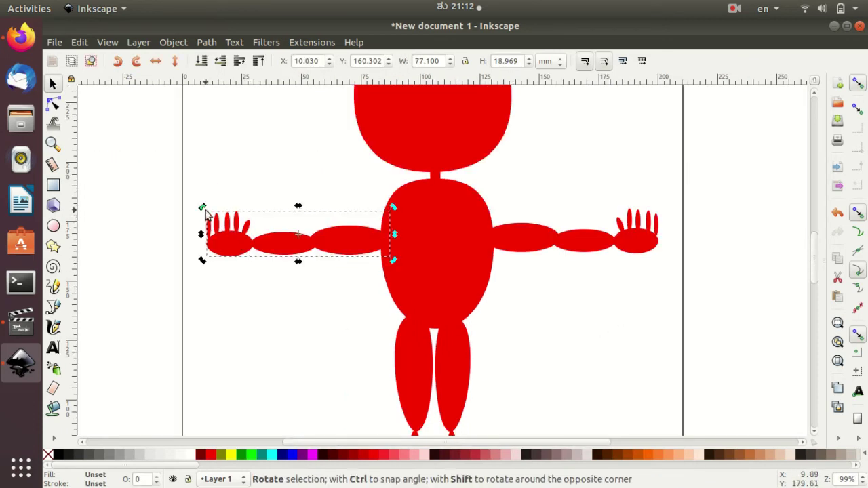
left_click_drag(201, 206, 224, 192)
left_click_drag(344, 271, 349, 228)
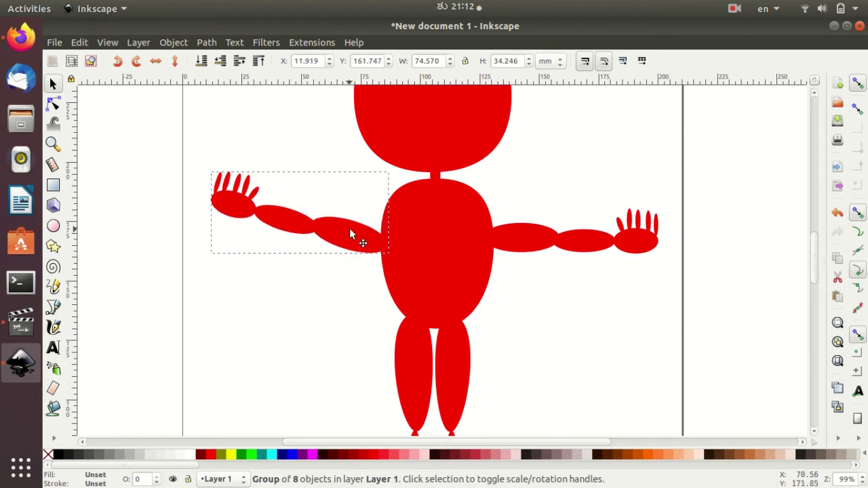
left_click(593, 236)
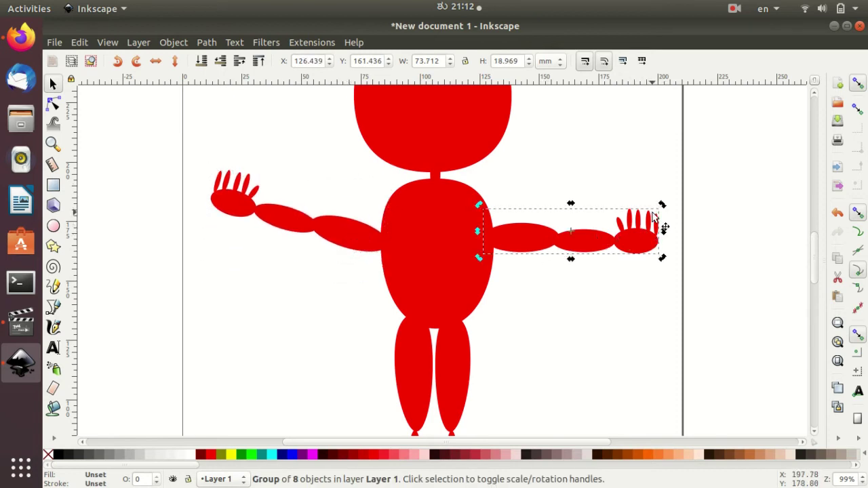
left_click_drag(660, 205, 659, 175)
left_click_drag(577, 252, 575, 219)
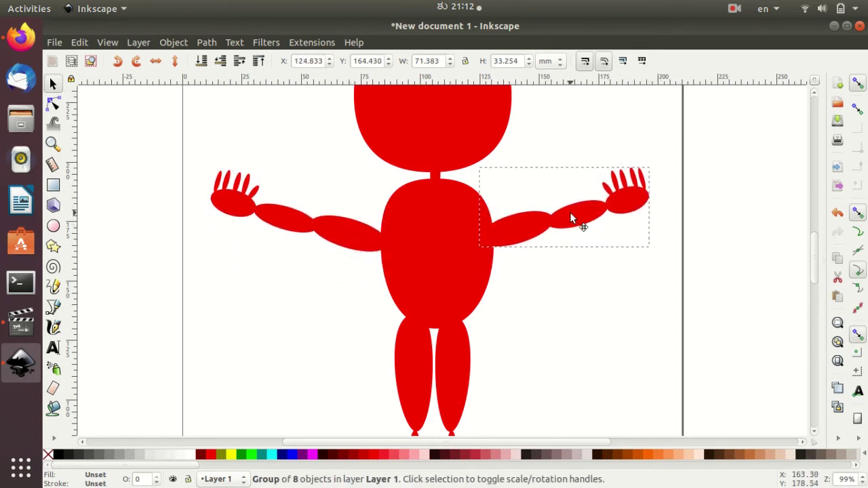
left_click(633, 339)
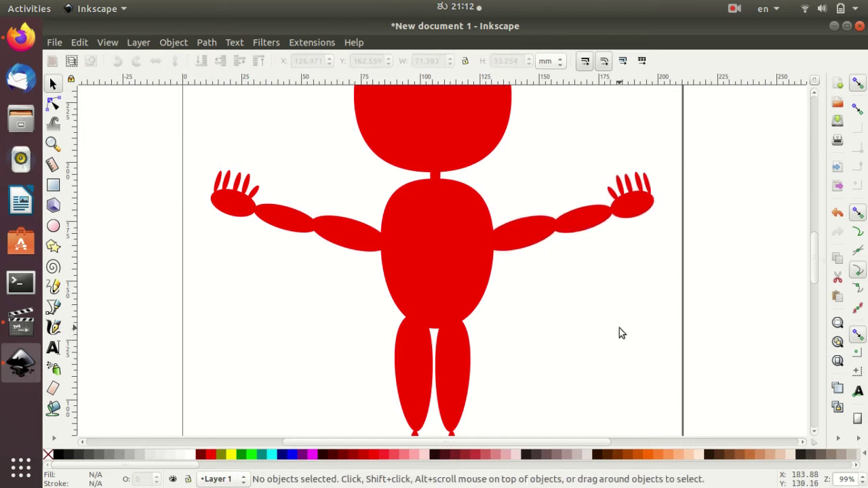
Fine-tune the upward tilt of both the left and right arms
scroll(623, 370, "up", 3)
scroll(625, 367, "down", 3)
left_click(243, 181)
left_click(237, 195)
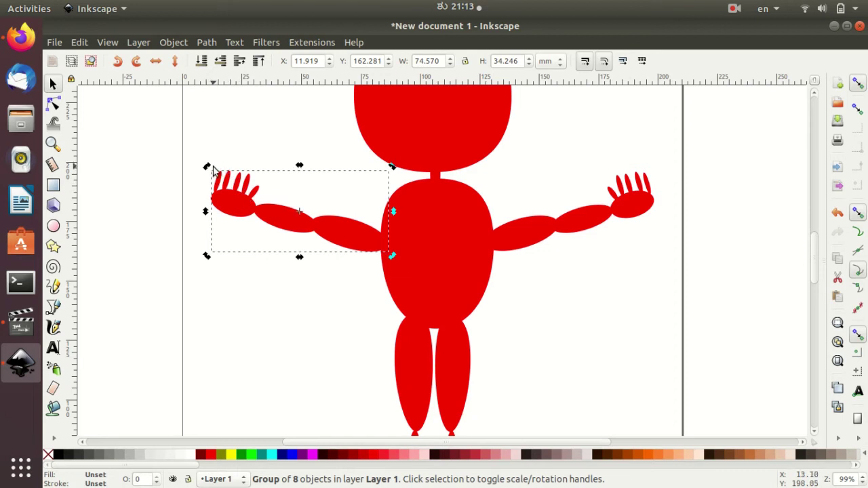
left_click_drag(207, 166, 210, 161)
left_click(592, 232)
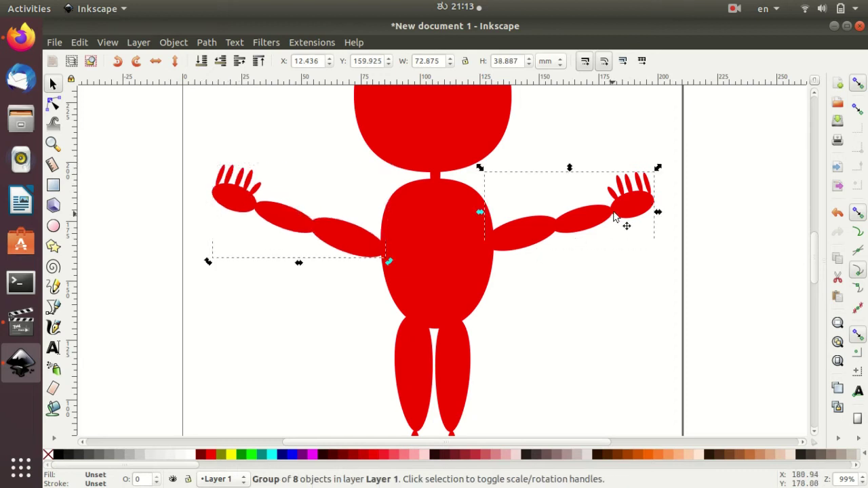
left_click(624, 225)
left_click_drag(659, 170, 657, 162)
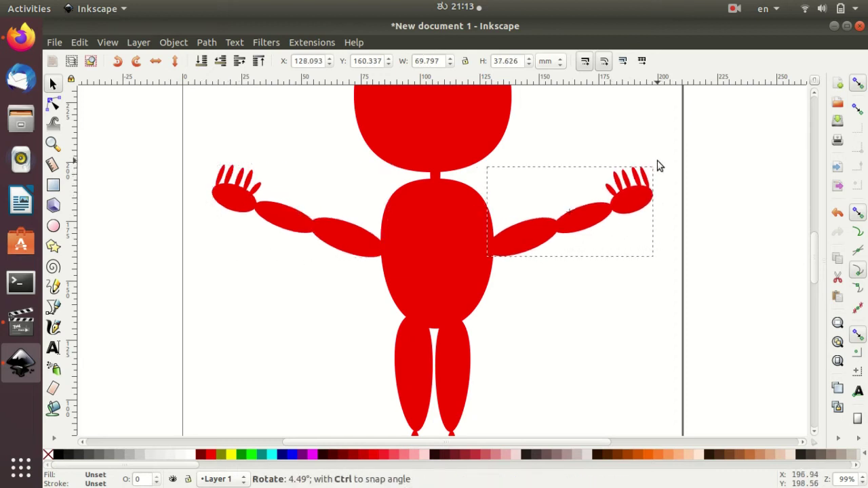
left_click(627, 370)
scroll(625, 351, "down", 2)
scroll(625, 351, "down", 3)
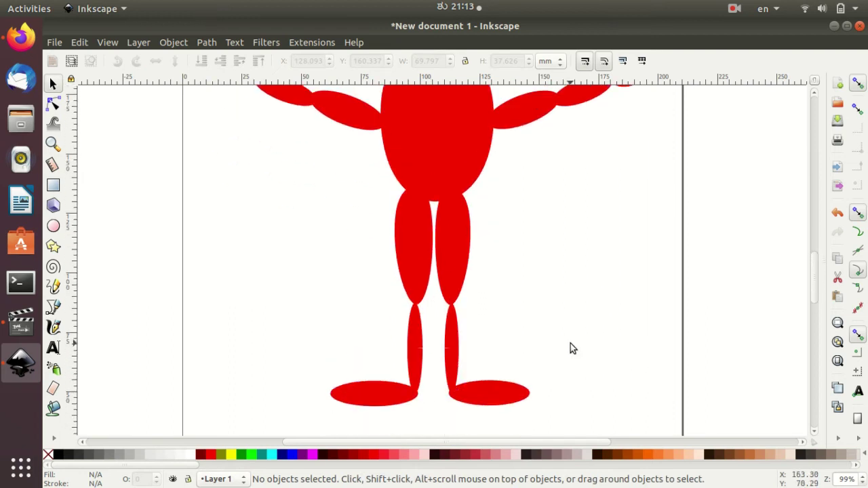
scroll(571, 345, "up", 5)
scroll(571, 345, "up", 4)
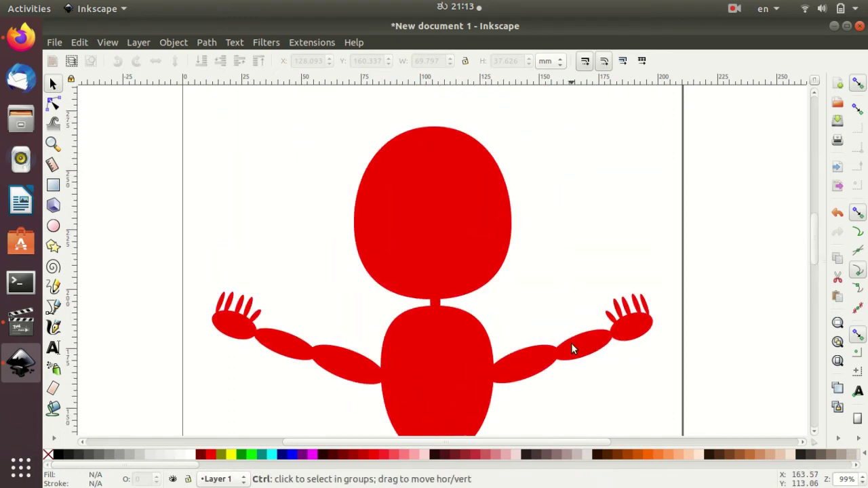
scroll(571, 343, "down", 1, "ctrl")
scroll(577, 349, "down", 1, "ctrl")
scroll(644, 407, "down", 3)
scroll(660, 407, "down", 2)
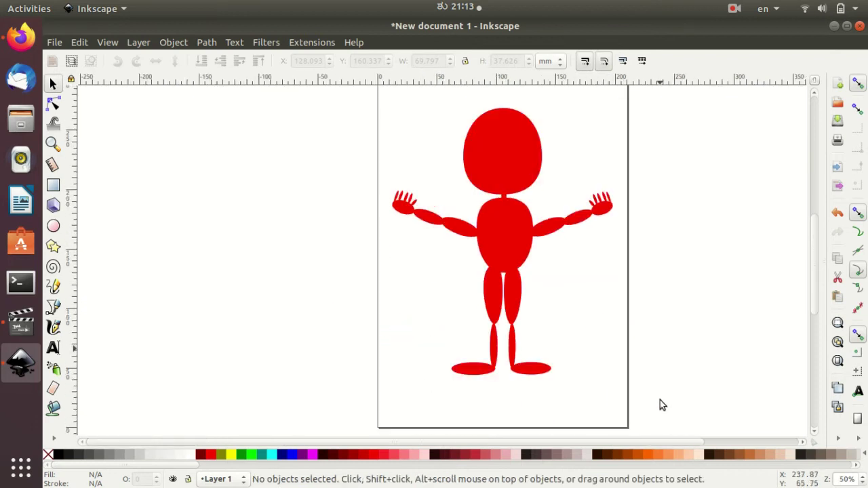
scroll(624, 442, "right", 2)
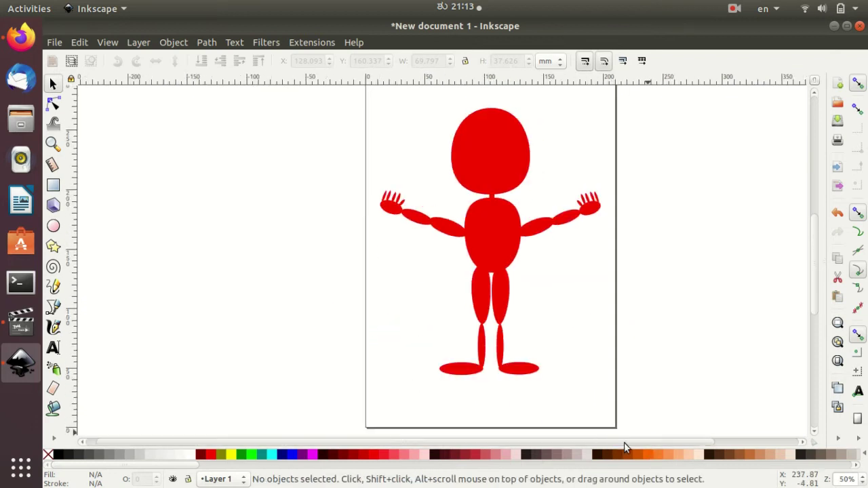
Convert the left foot ellipse into an editable path for node editing
left_click(441, 371)
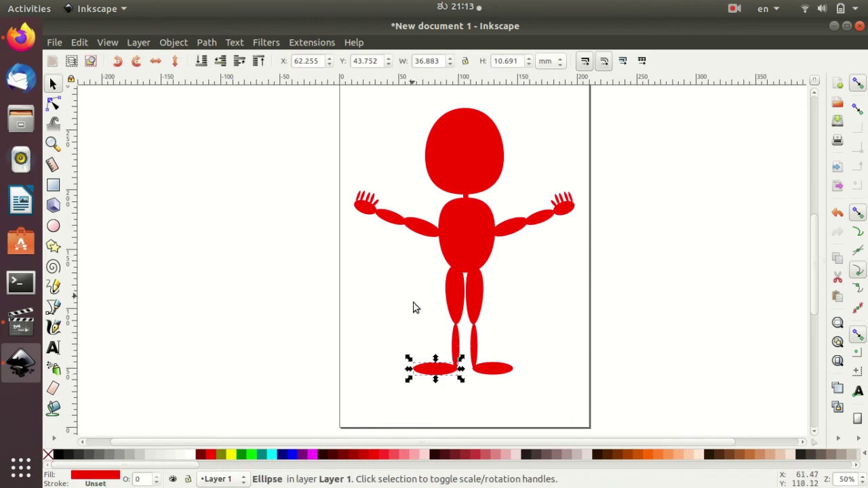
left_click(182, 43)
left_click(217, 65)
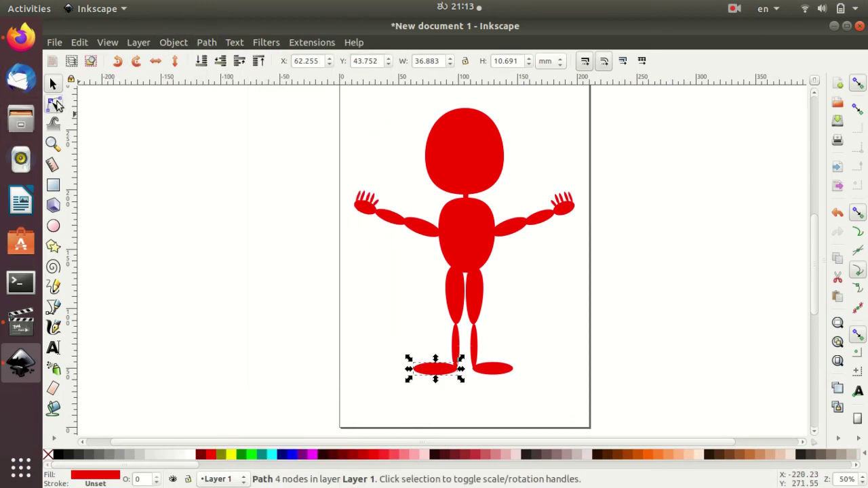
left_click(54, 104)
Drag the foot's nodes to stretch its end into a tapered, pointed toe
mouse_move(412, 368)
left_mouse_down()
mouse_move(394, 372)
mouse_move(455, 353)
left_mouse_up()
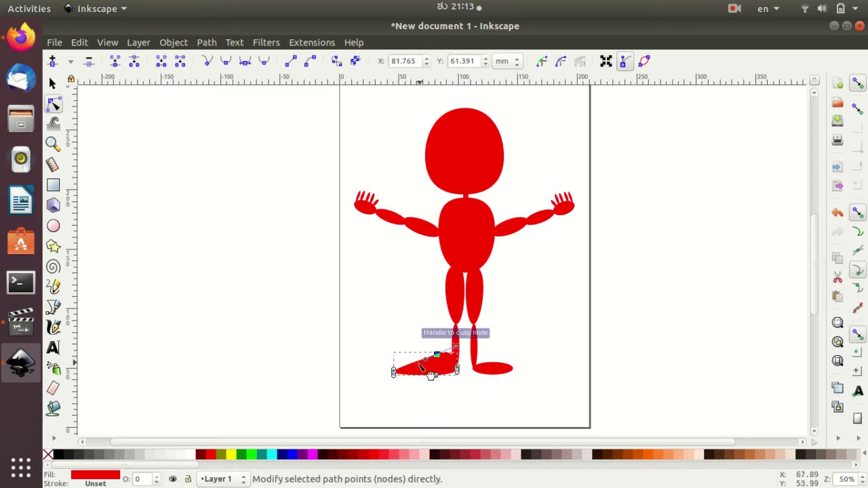
left_click_drag(398, 370, 405, 369)
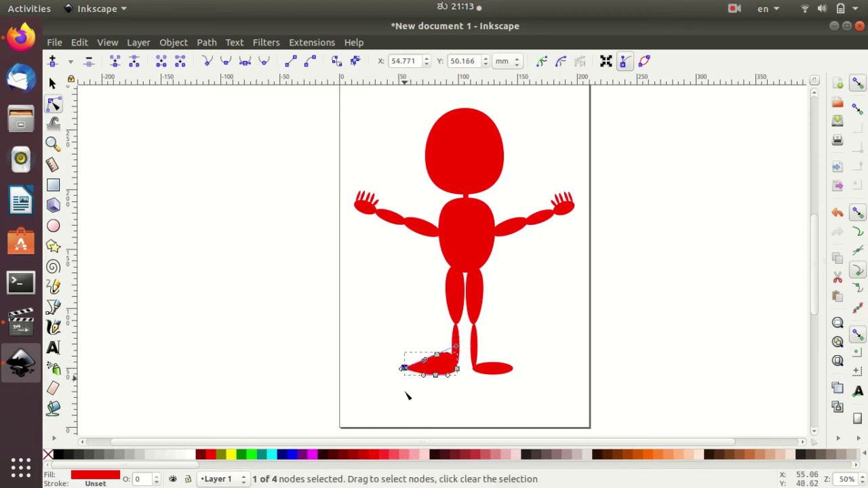
left_click(429, 404)
left_click(451, 396)
left_click(447, 366)
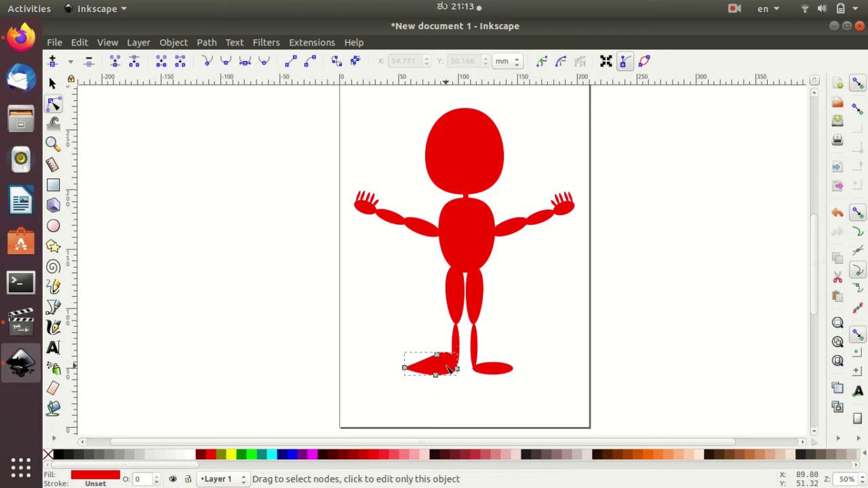
key("ctrl+z")
left_click(394, 373)
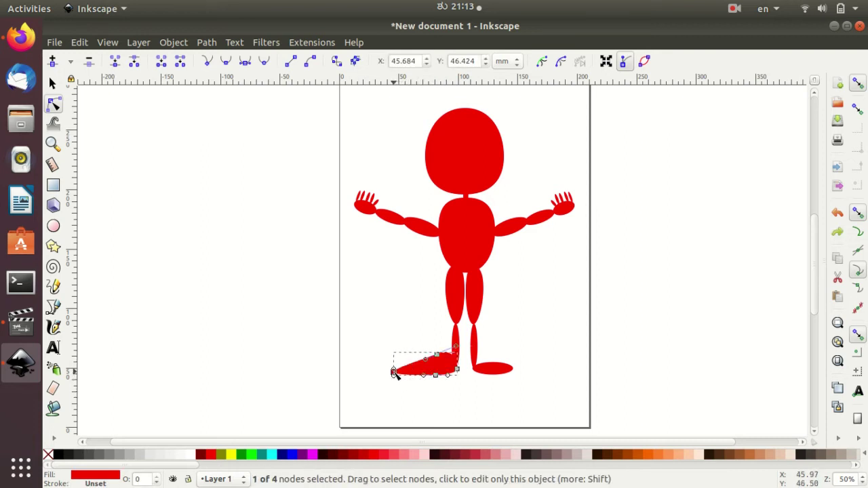
left_click_drag(428, 361, 403, 358)
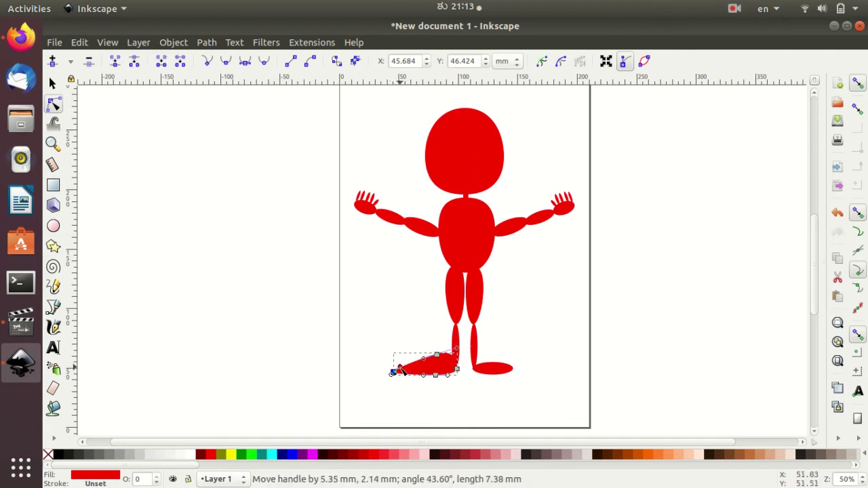
left_click(430, 392)
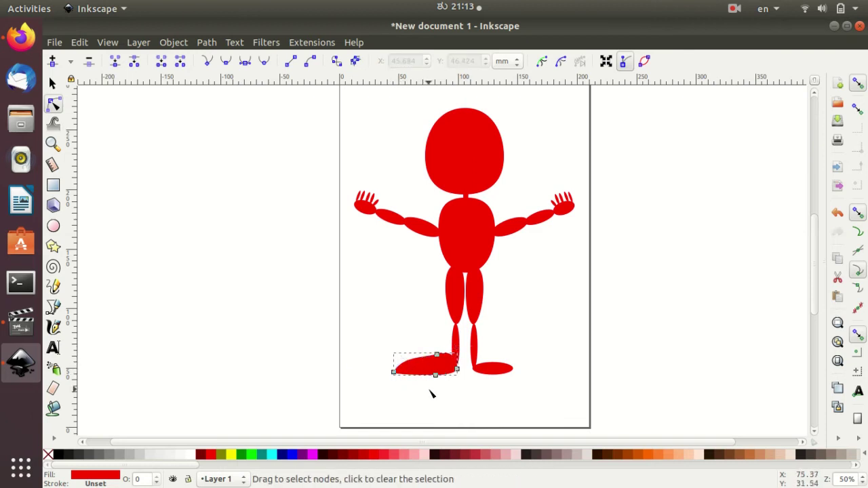
left_click(513, 315)
scroll(523, 343, "up", 2)
Zoom in and try a Pencil outline of hair above the head, then undo it
scroll(525, 345, "up", 3)
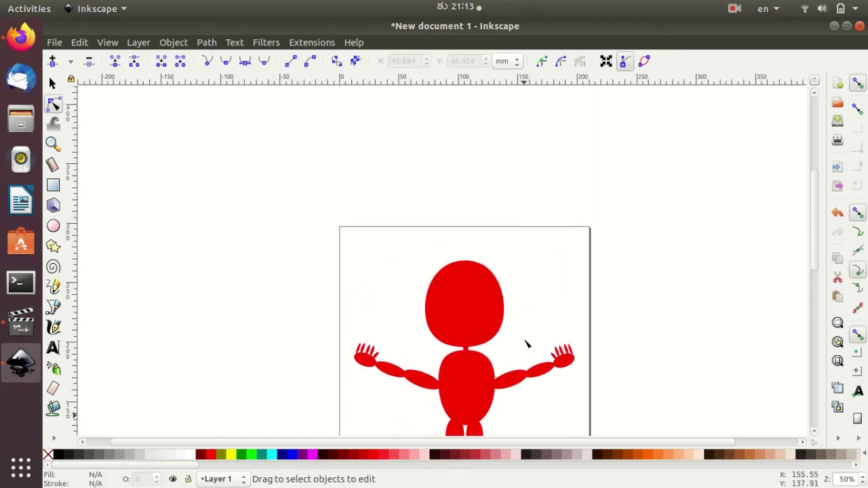
scroll(525, 345, "down", 2)
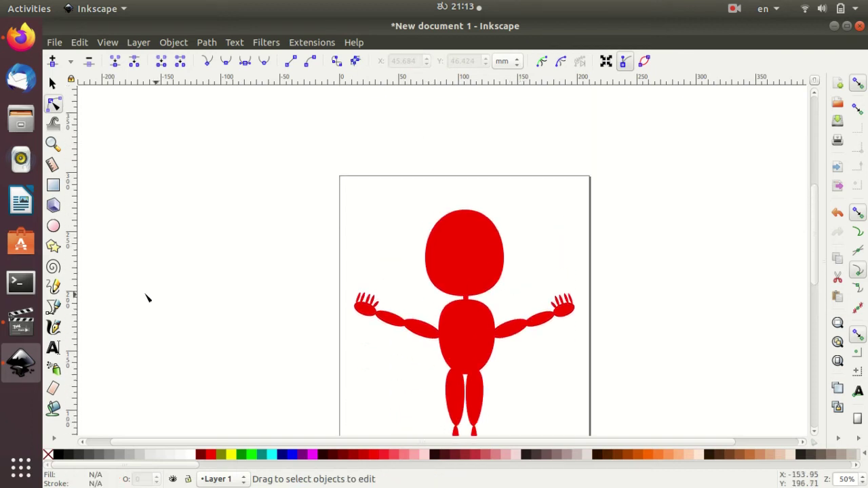
left_click(53, 286)
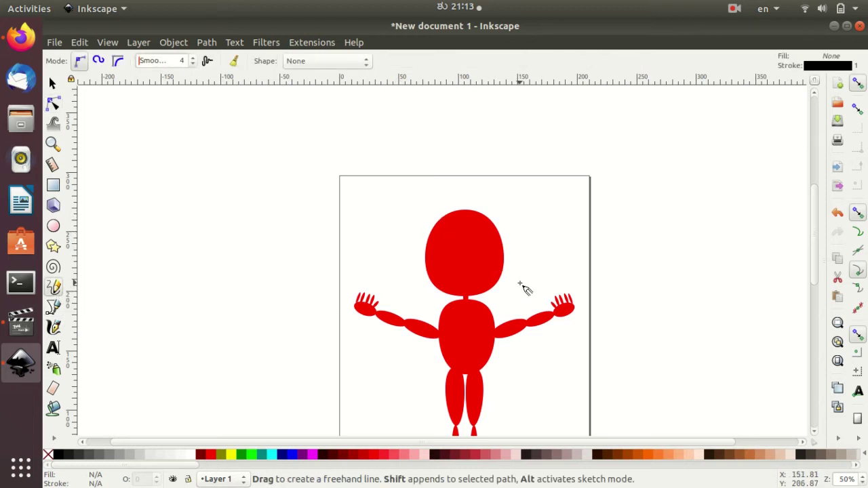
scroll(519, 286, "up", 1, "ctrl")
scroll(449, 248, "up", 1)
scroll(444, 251, "up", 2)
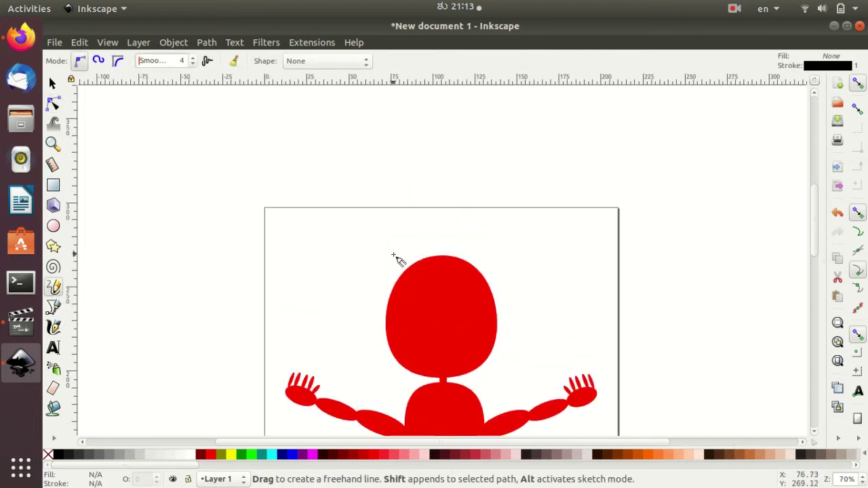
left_click_drag(393, 258, 411, 247)
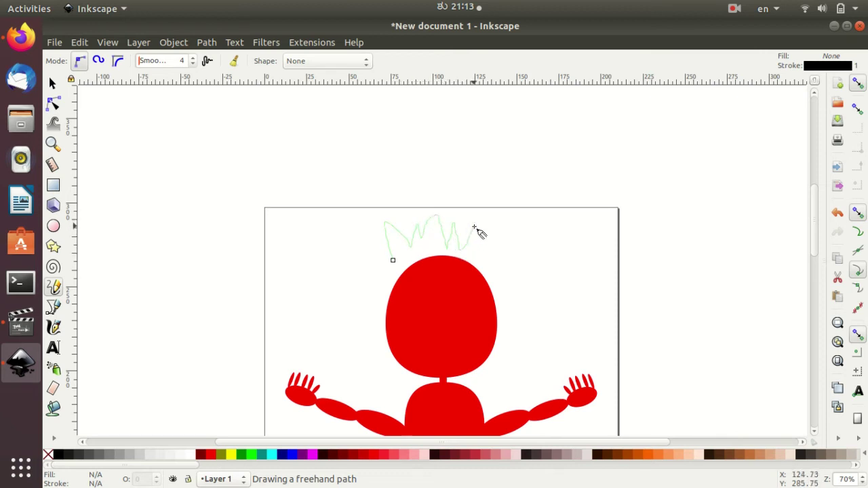
left_click_drag(454, 225, 490, 293)
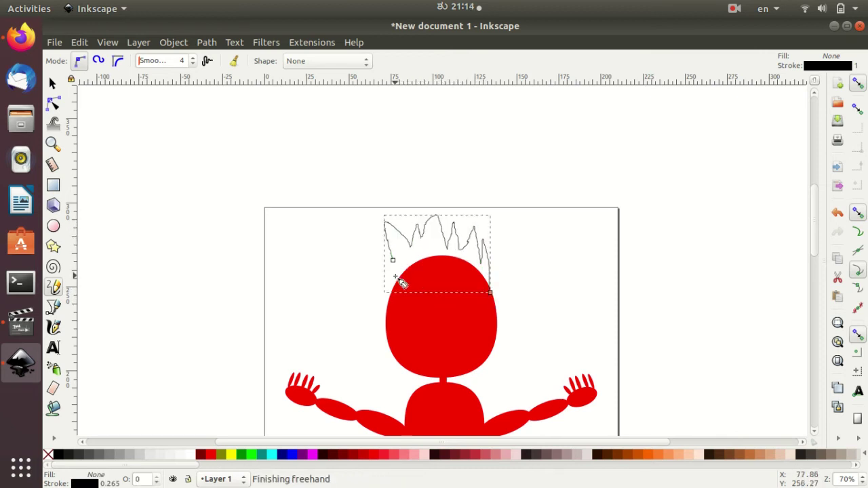
key("ctrl+z")
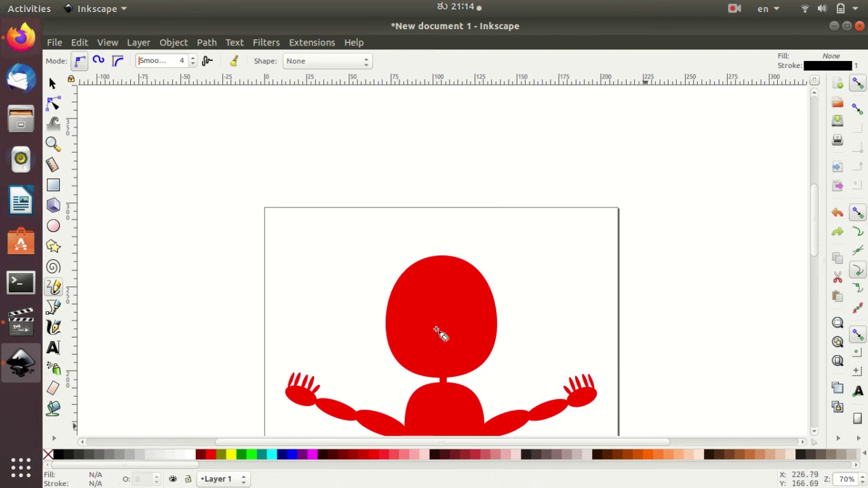
Redraw the spiky hair outline over the head and select it
mouse_move(396, 265)
left_mouse_down()
mouse_move(391, 221)
mouse_move(487, 233)
mouse_move(472, 267)
mouse_move(459, 258)
mouse_move(430, 261)
mouse_move(417, 275)
mouse_move(395, 266)
left_mouse_up()
left_click(541, 281)
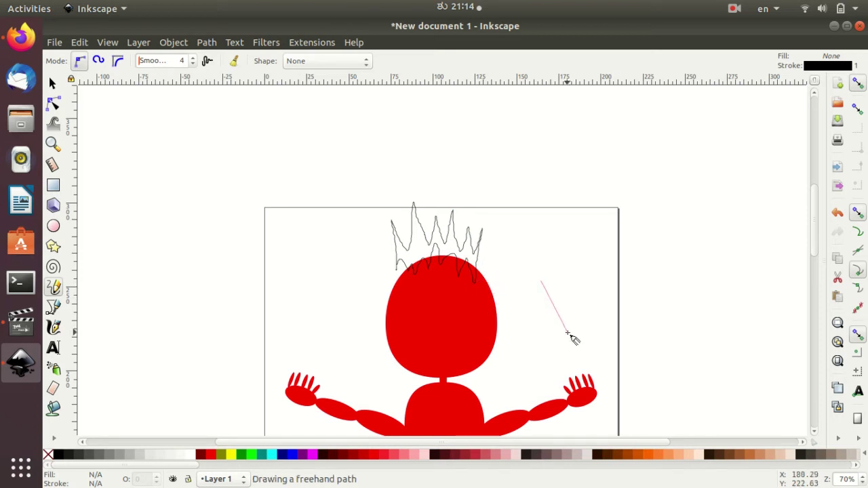
key("Escape")
left_click(434, 242)
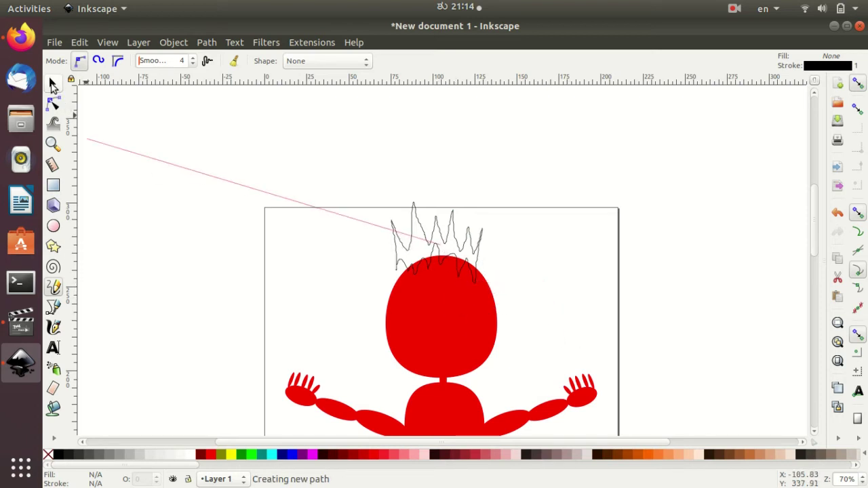
key("Escape")
left_click(53, 84)
left_click(430, 276)
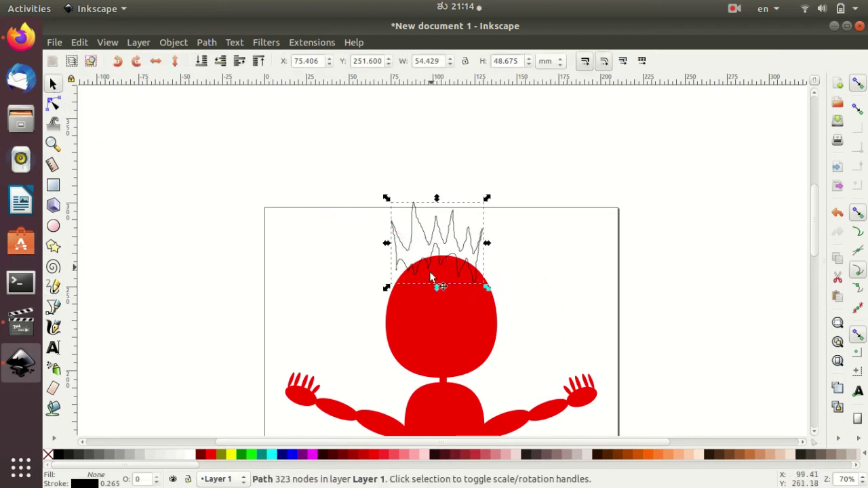
Fill the hair dark maroon and convert it to a path
left_click(433, 455)
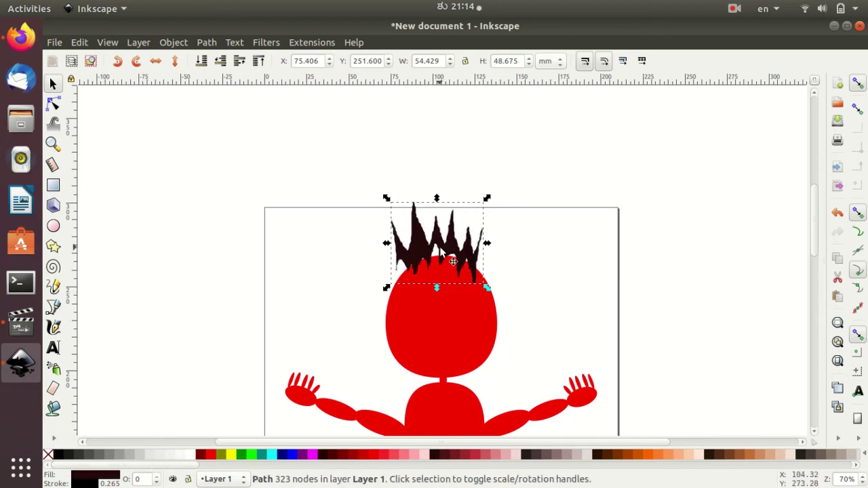
left_click(205, 42)
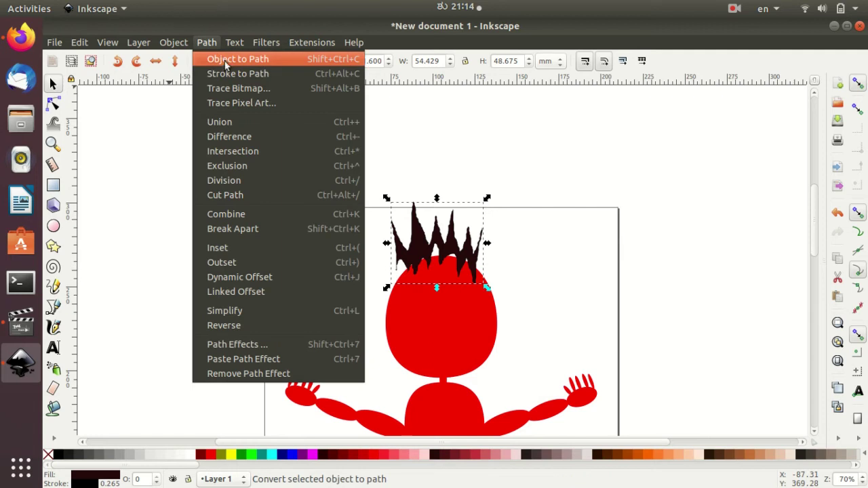
left_click(224, 61)
left_click(54, 103)
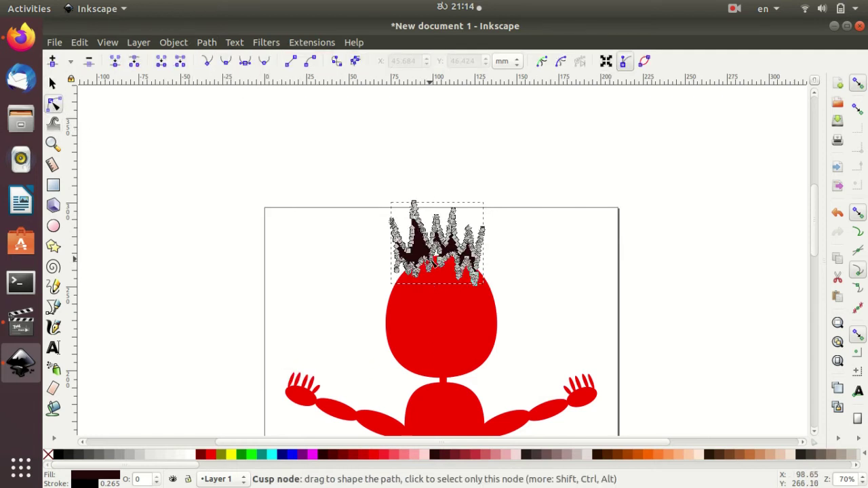
left_click(554, 287)
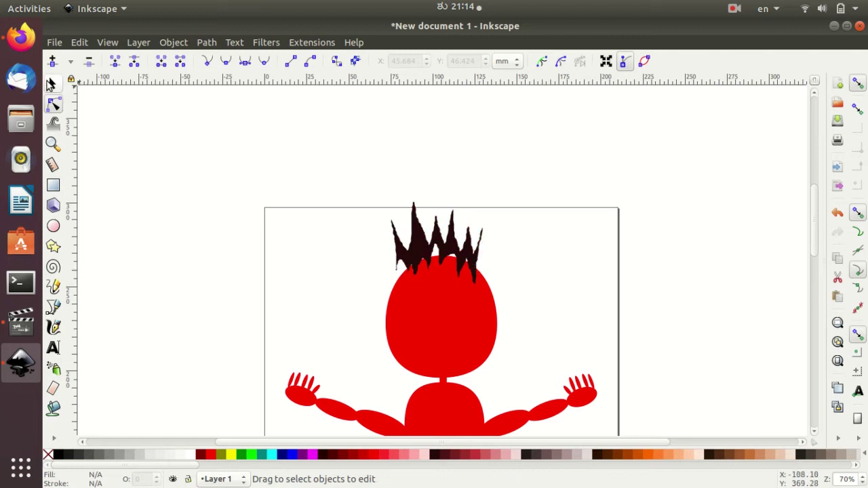
Simplify the hair path repeatedly to reduce its node count
left_click(171, 43)
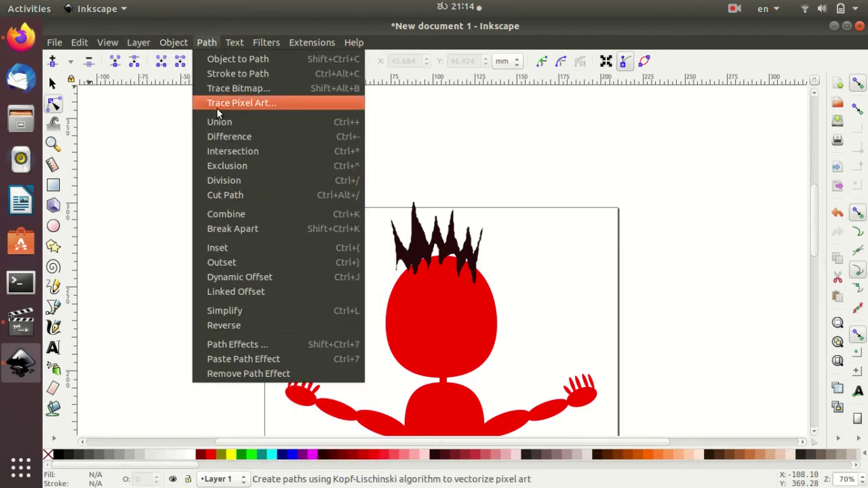
left_click(260, 311)
left_click(437, 251)
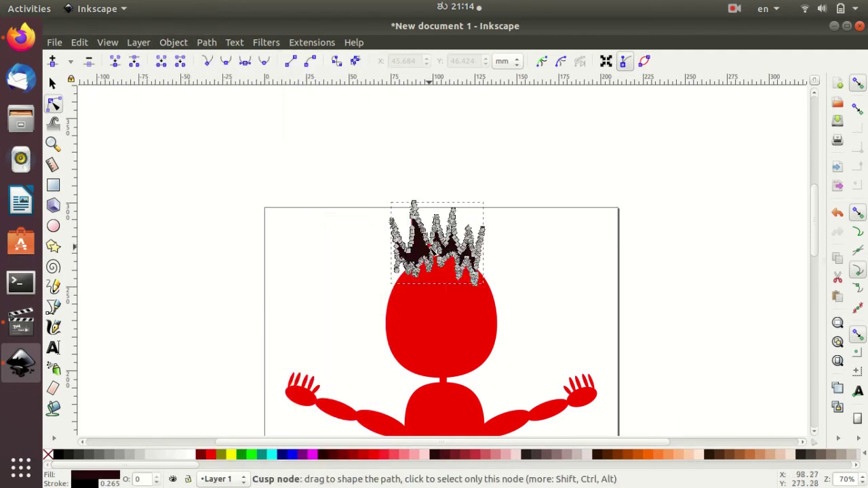
left_click(206, 43)
left_click(248, 266)
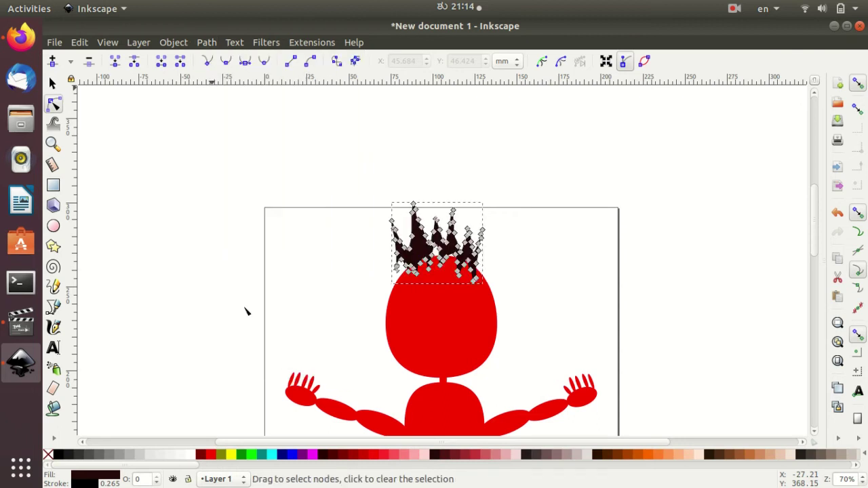
left_click(205, 42)
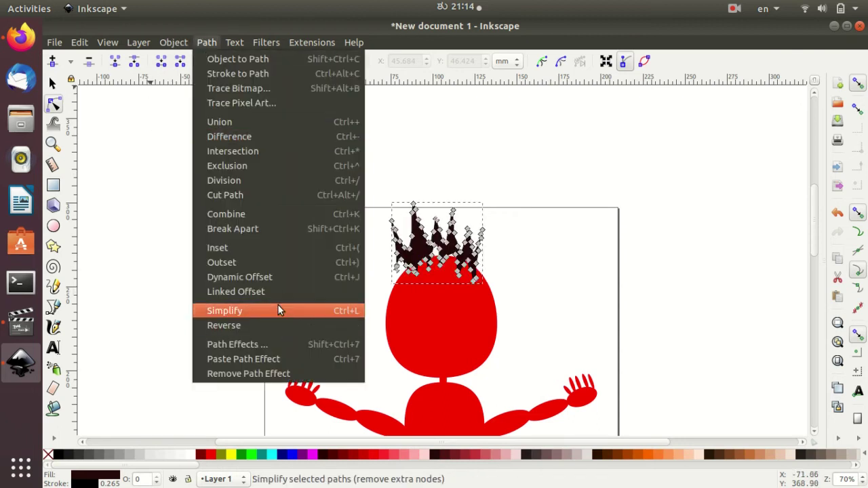
left_click(278, 310)
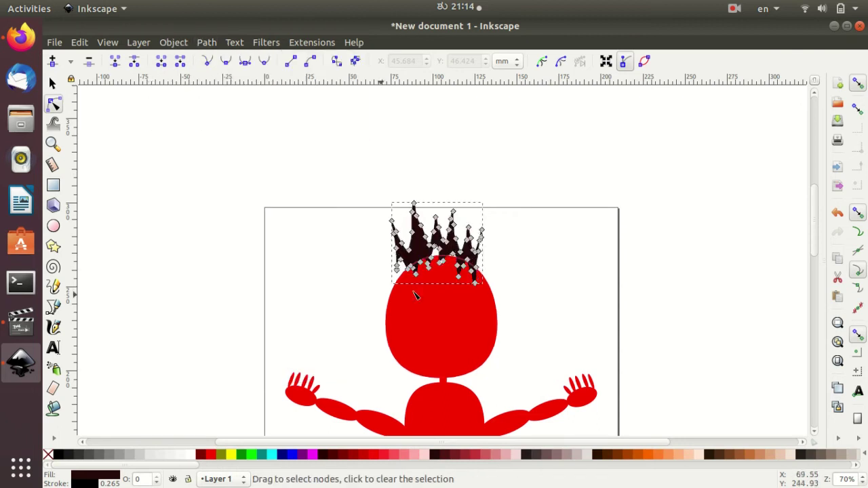
left_click(207, 43)
left_click(284, 312)
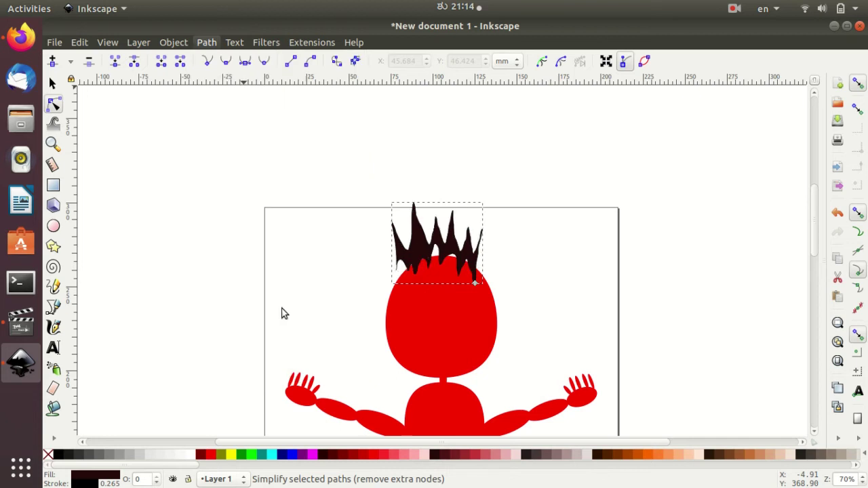
Sharpen a lower-left hair node and pull a lower-edge node down about 6 mm
left_click(394, 278)
left_click_drag(398, 264, 394, 279)
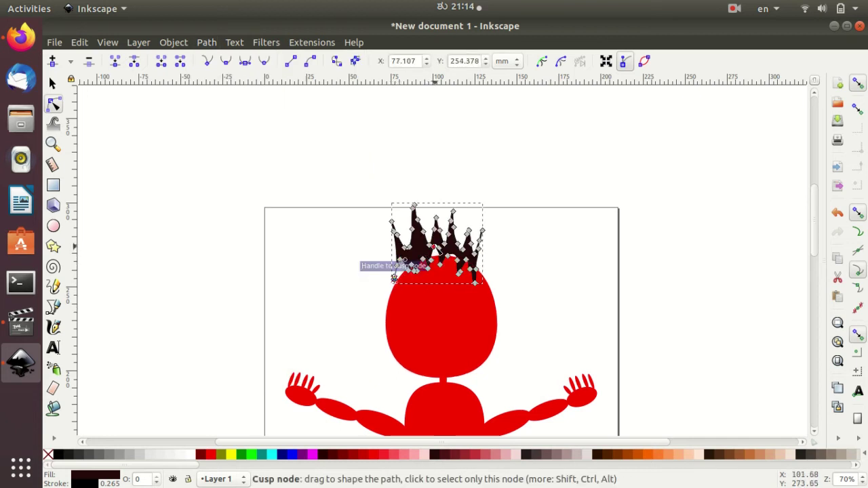
left_click_drag(459, 247, 459, 258)
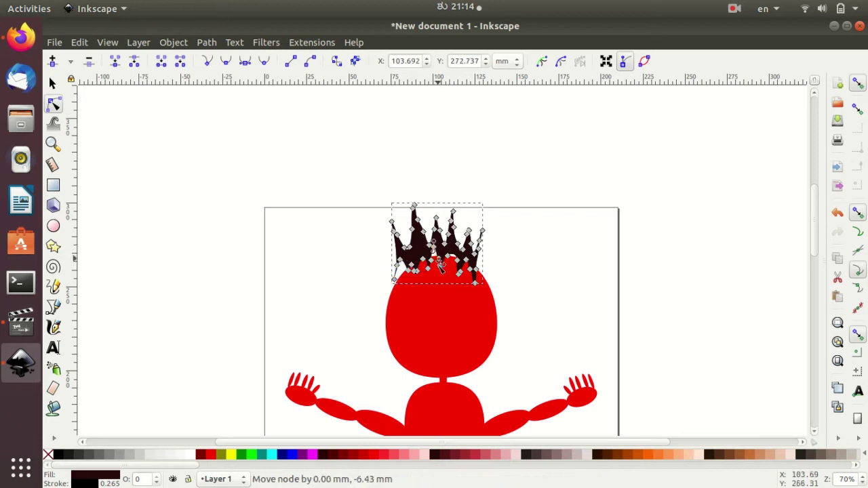
left_click(518, 271)
left_click(586, 321)
Draw a small white oval eye on the red head
scroll(583, 310, "down", 2)
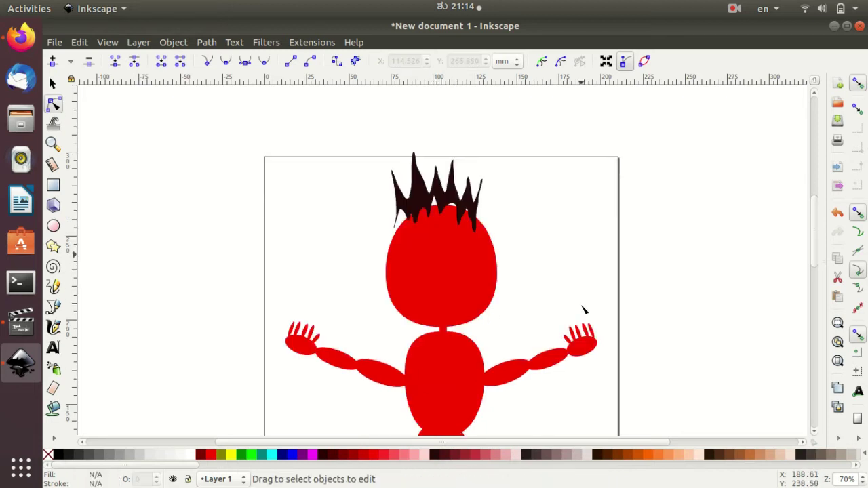
scroll(583, 304, "down", 1)
left_click(53, 226)
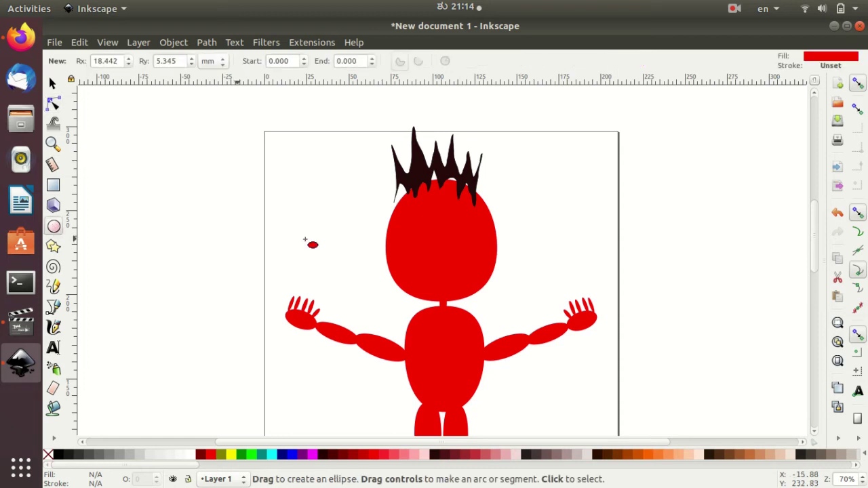
left_click_drag(407, 223, 440, 244)
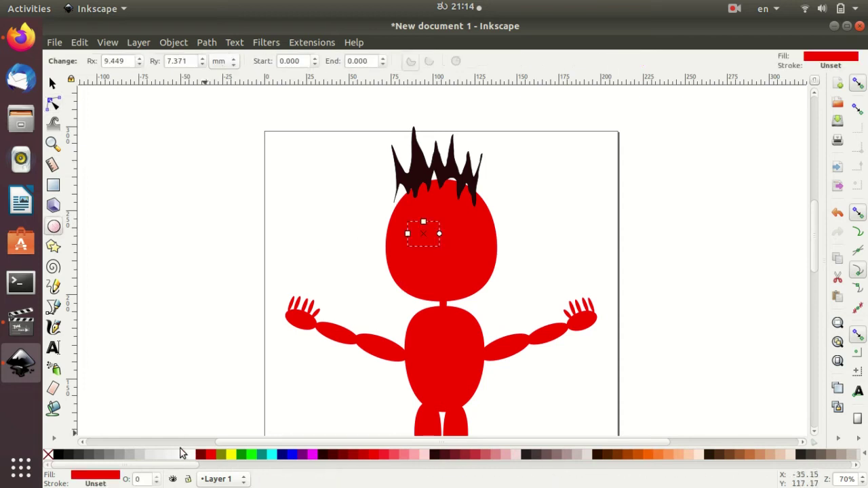
left_click(177, 455)
left_click(458, 232)
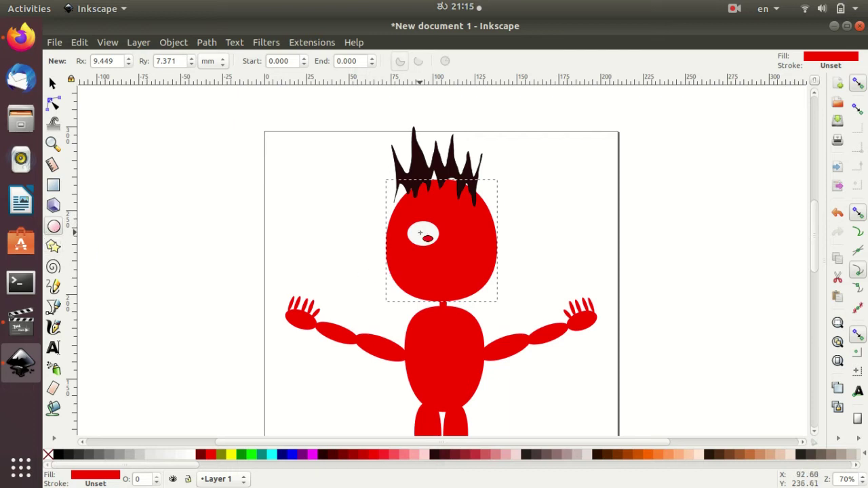
left_click(420, 233)
Enlarge the white eye oval slightly
left_click(53, 83)
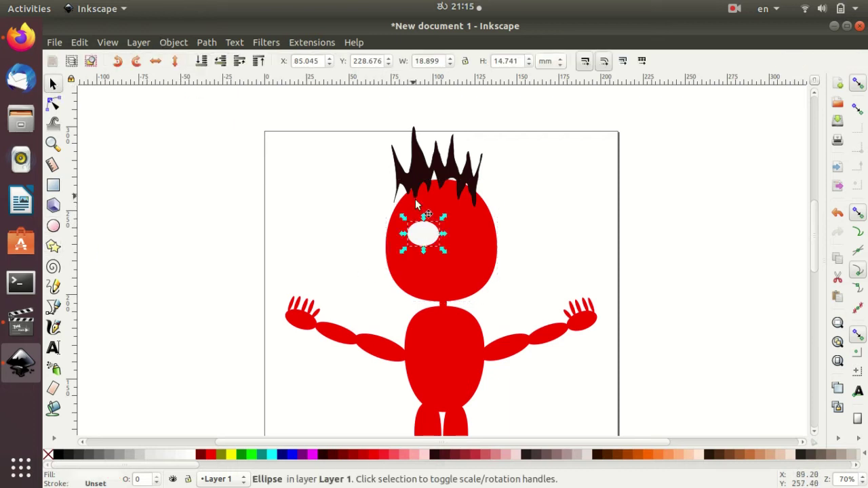
left_click(398, 213)
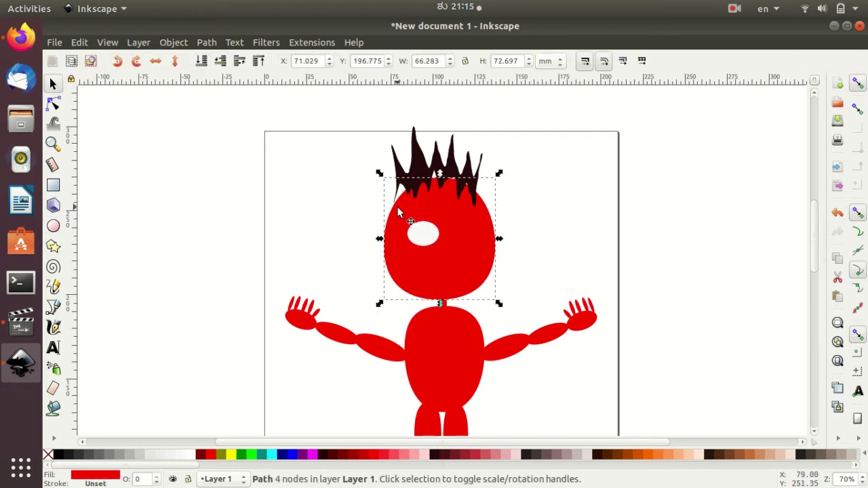
left_click(421, 232)
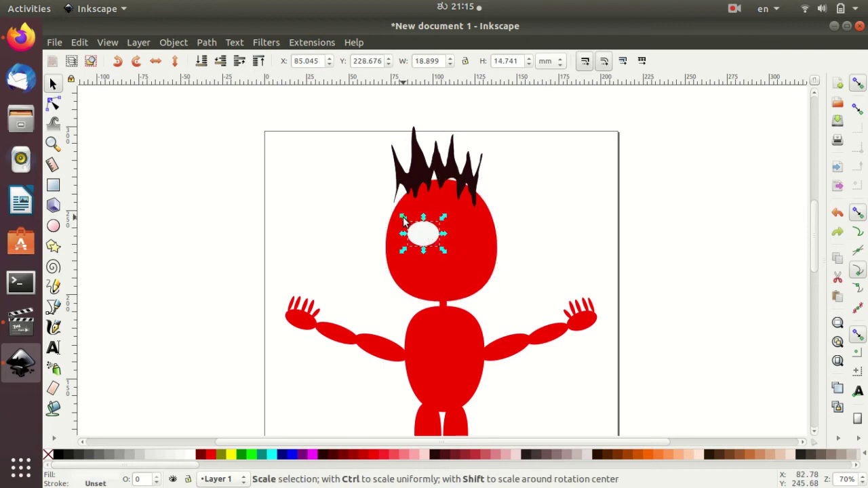
left_click_drag(403, 219, 448, 236)
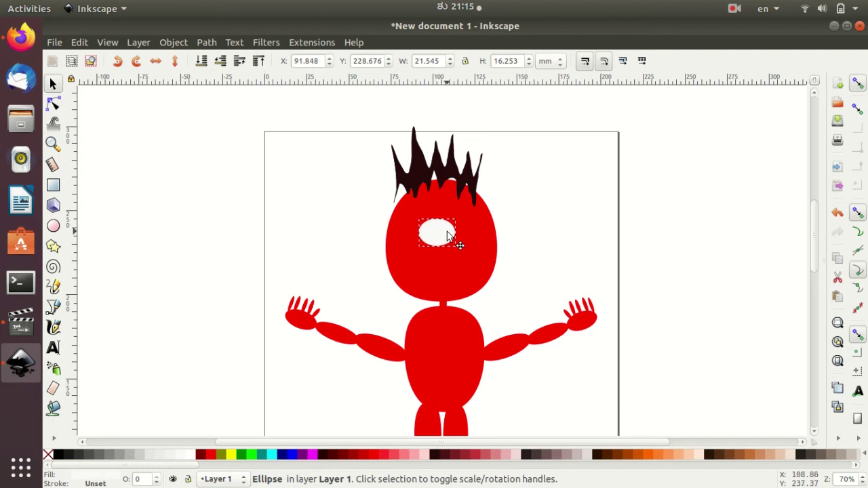
Draw a small red circular pupil inside the eye and nudge it into place
left_click(54, 226)
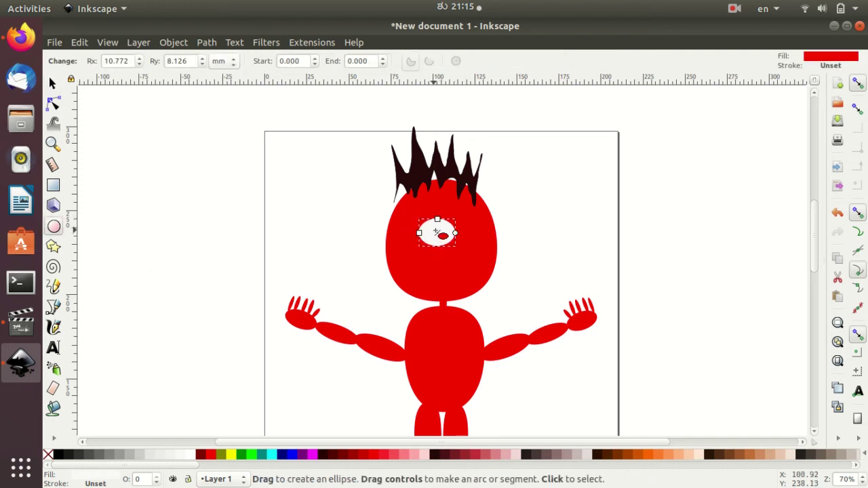
left_click_drag(434, 231, 446, 242)
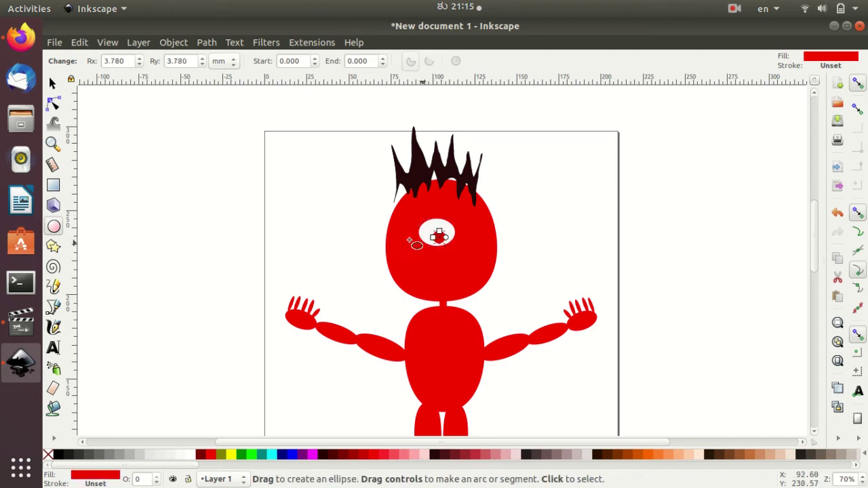
key("s")
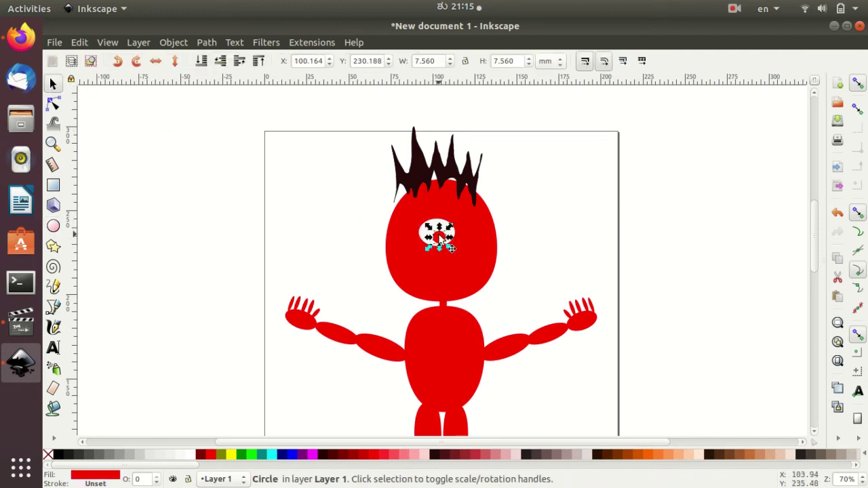
mouse_move(441, 239)
left_mouse_down()
mouse_move(458, 246)
mouse_move(438, 231)
left_mouse_up()
left_click(452, 245)
Group the eye with its pupil, then duplicate it and place the copy to the right
left_click(433, 232)
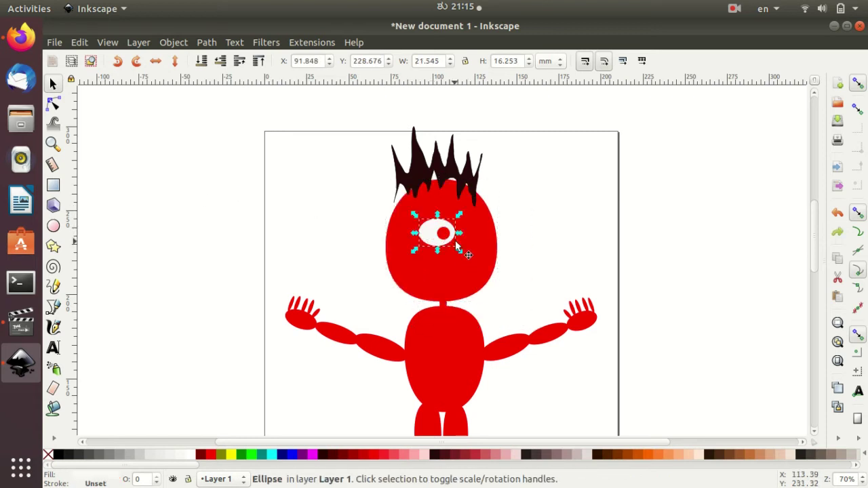
left_click(442, 239, "shift")
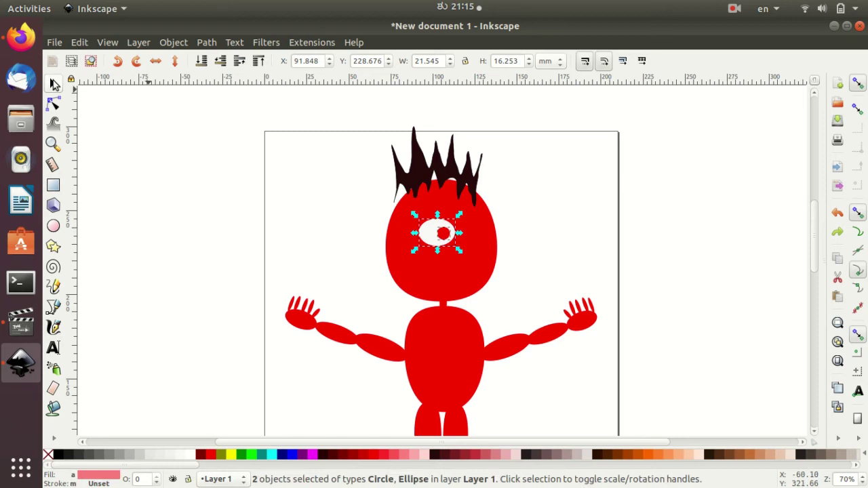
left_click(178, 44)
left_click(209, 141)
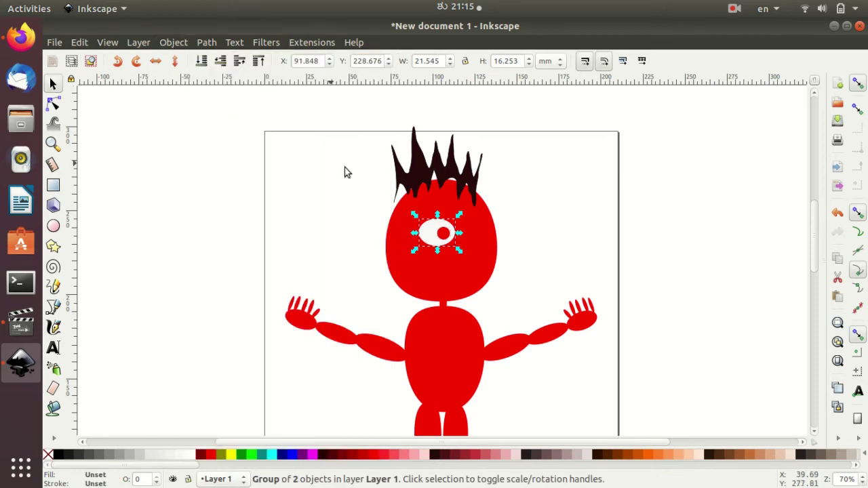
key("ctrl+d")
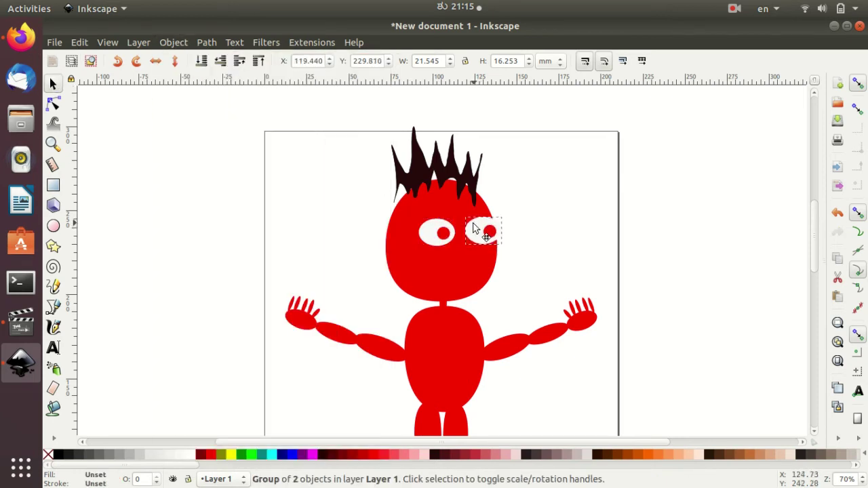
left_click_drag(427, 231, 462, 230)
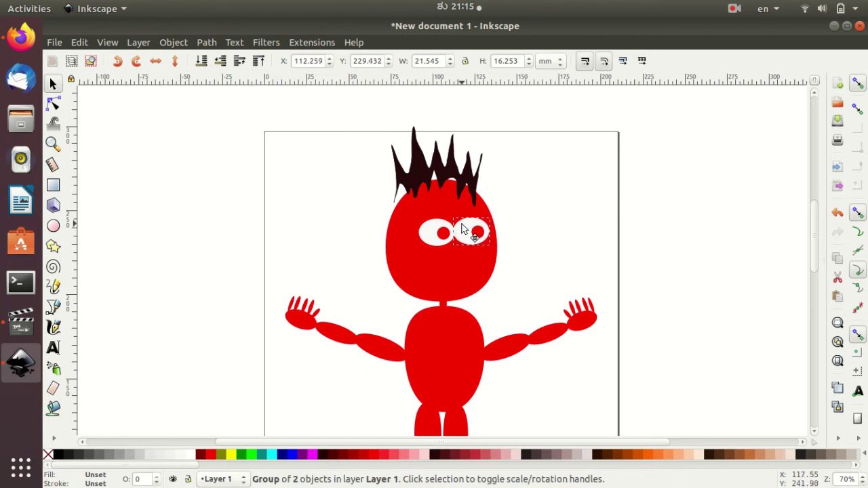
left_click(532, 265)
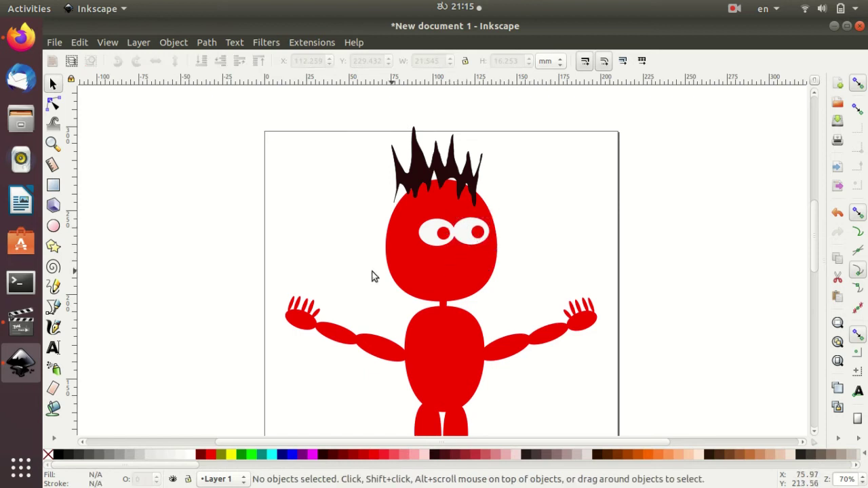
Draw a small tall white oval nose below the eyes and nudge it slightly up
left_click(54, 228)
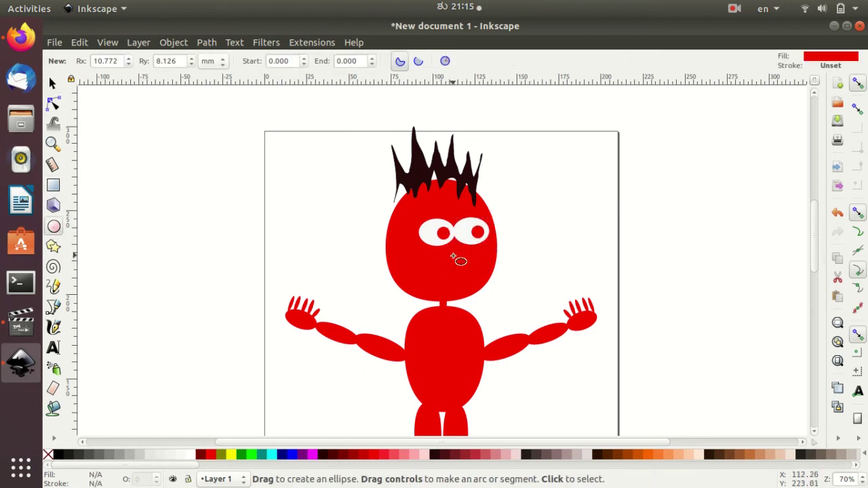
left_click_drag(453, 257, 460, 271)
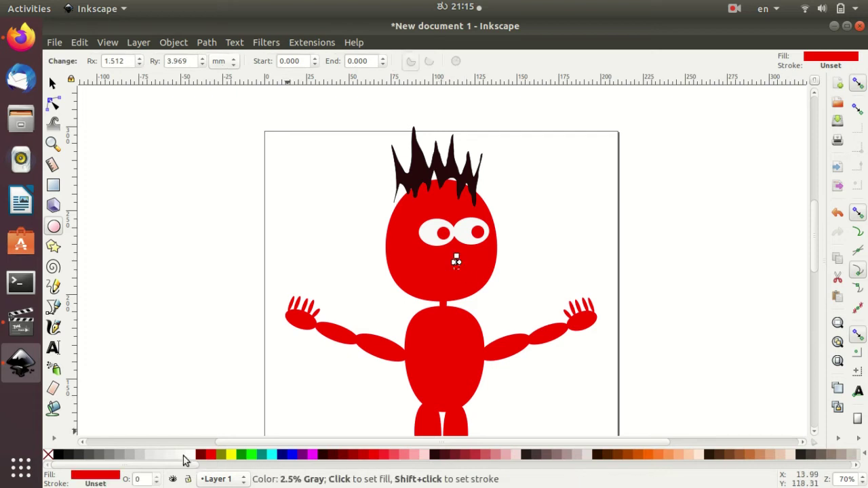
left_click(191, 455)
key("Escape")
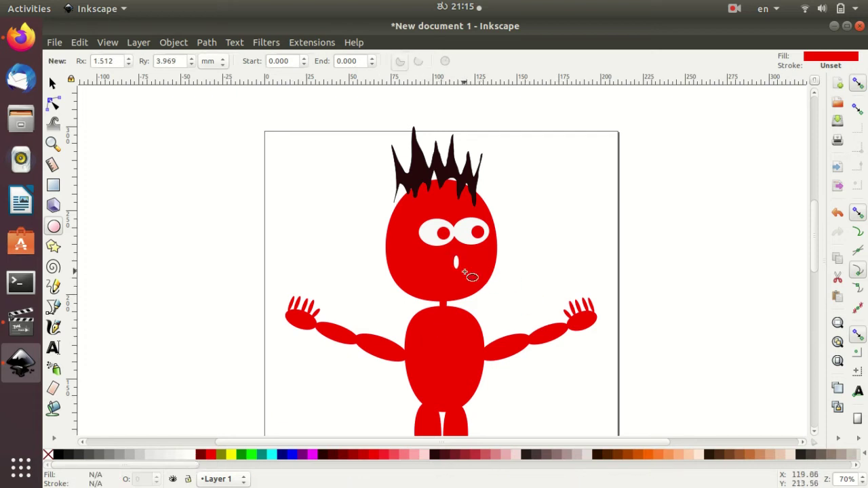
scroll(440, 288, "down", 2)
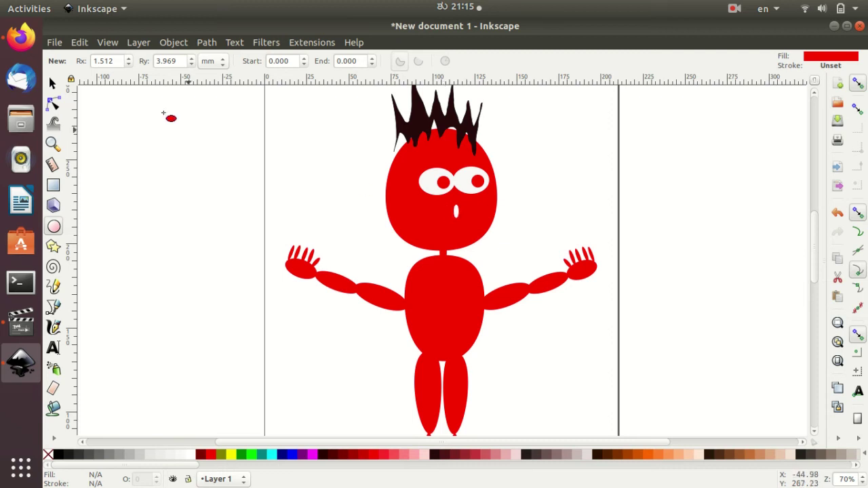
left_click(54, 84)
left_click(456, 212)
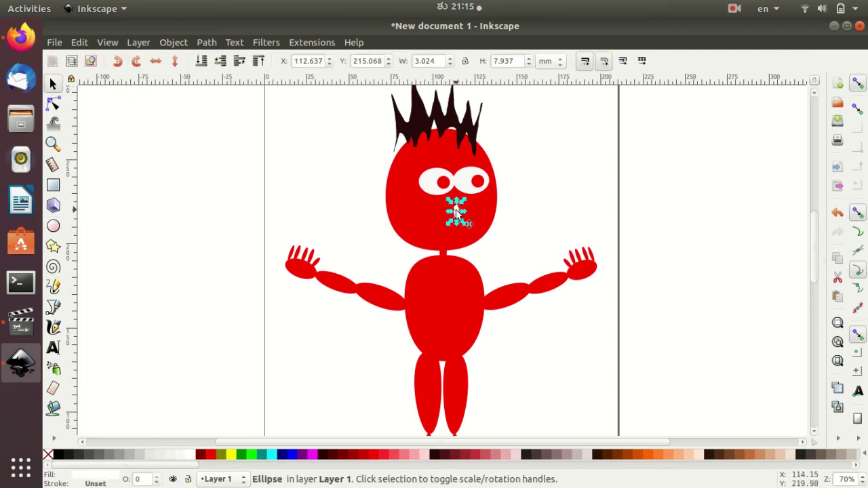
left_click_drag(468, 217, 470, 211)
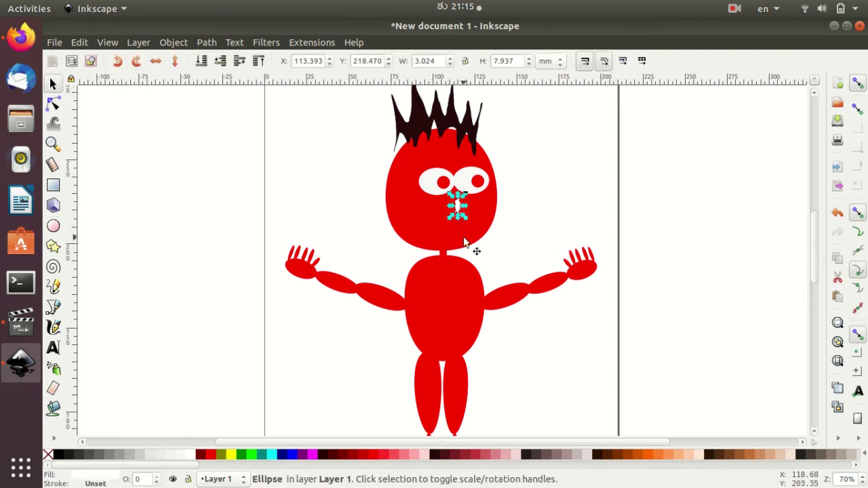
left_click(428, 241)
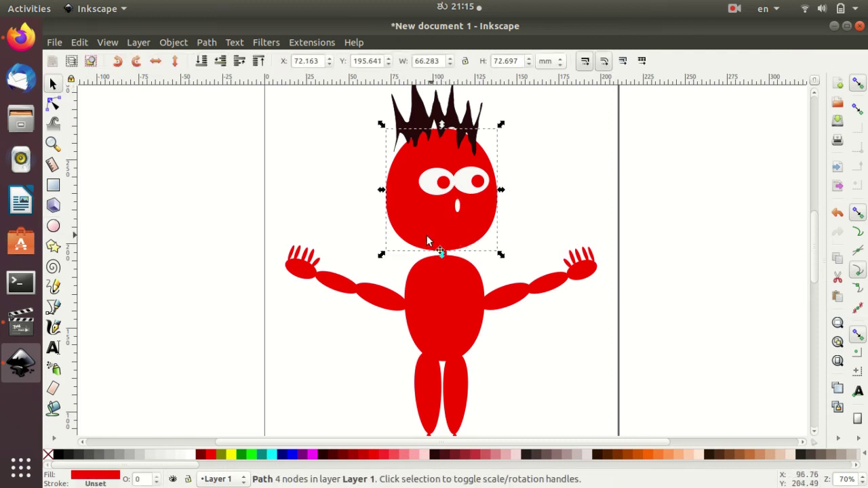
Draw a wide white oval mouth below the nose
left_click(52, 226)
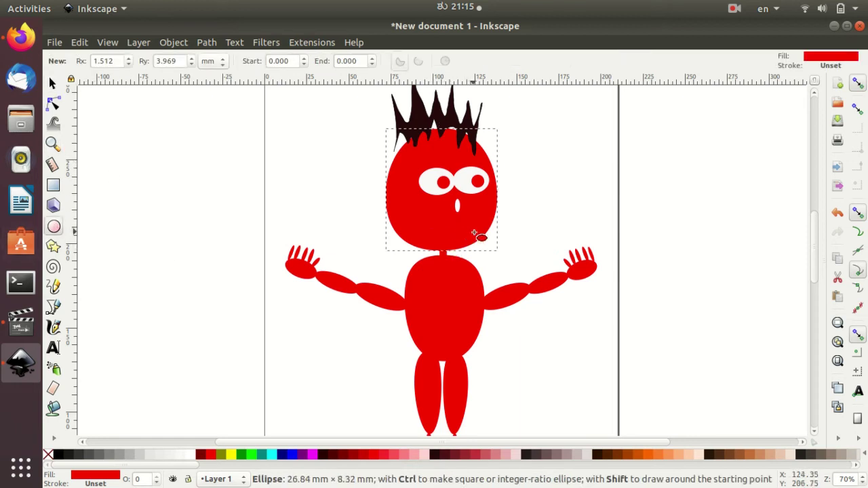
left_click_drag(479, 233, 479, 234)
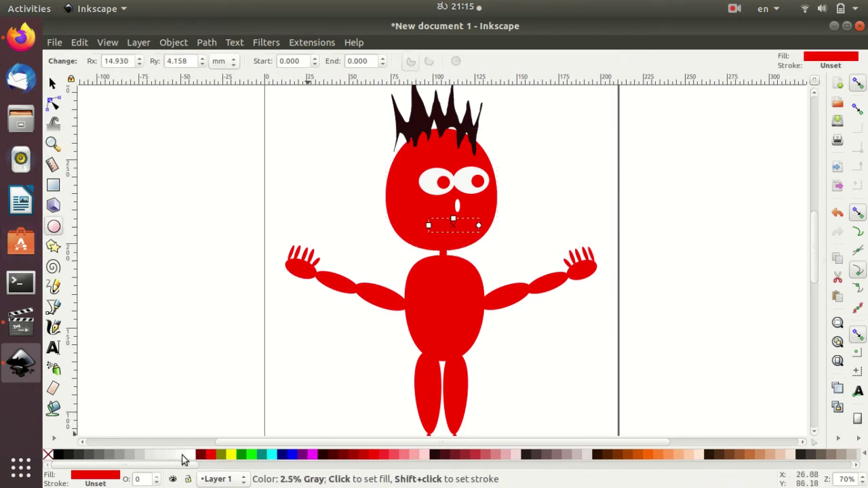
left_click(187, 454)
key("Escape")
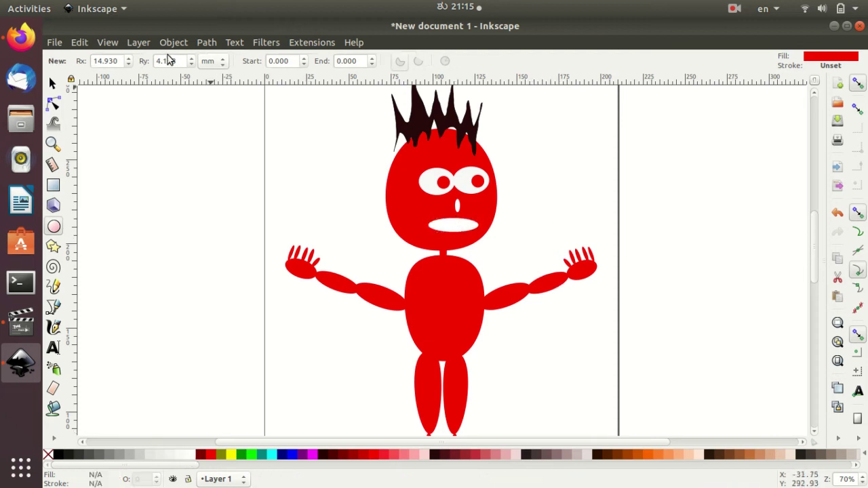
left_click(472, 229)
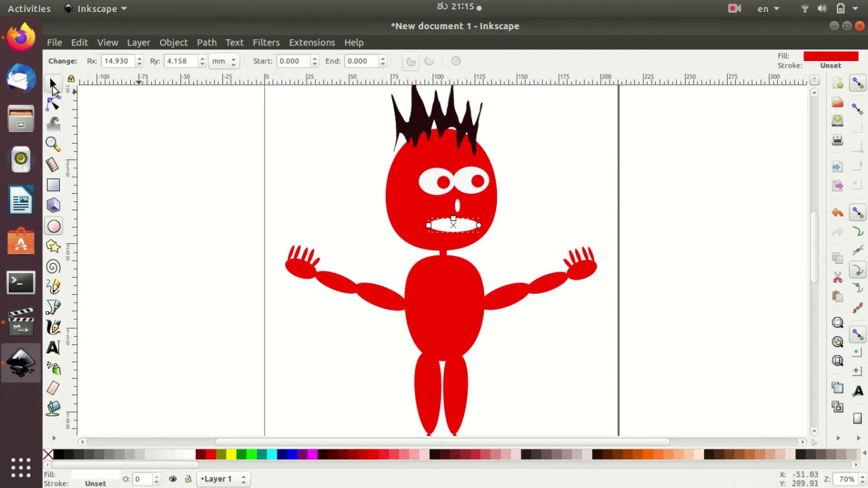
Convert the white mouth oval to a path with Object to Path
left_click(53, 85)
left_click(207, 42)
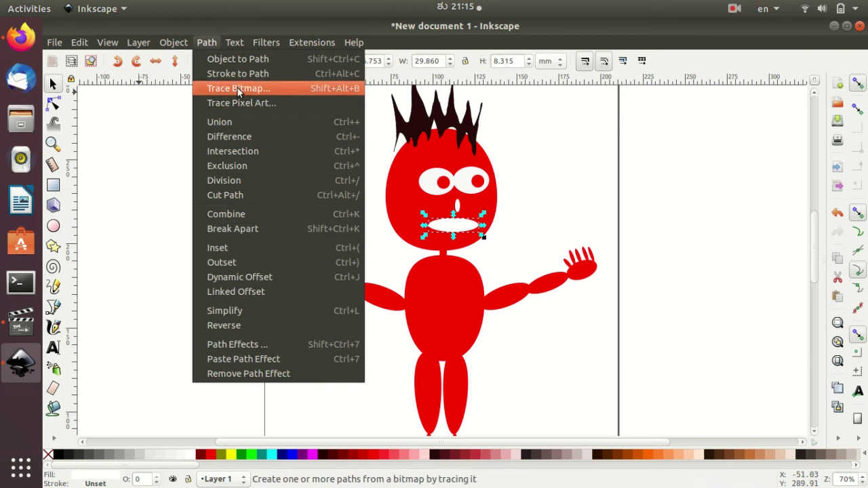
left_click(237, 59)
scroll(546, 336, "left", 2)
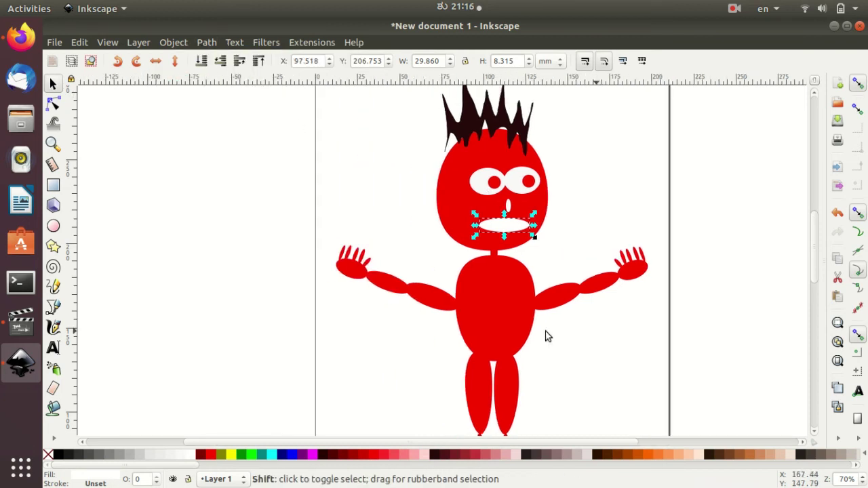
scroll(556, 332, "up", 1)
scroll(583, 335, "up", 1)
scroll(587, 307, "up", 4)
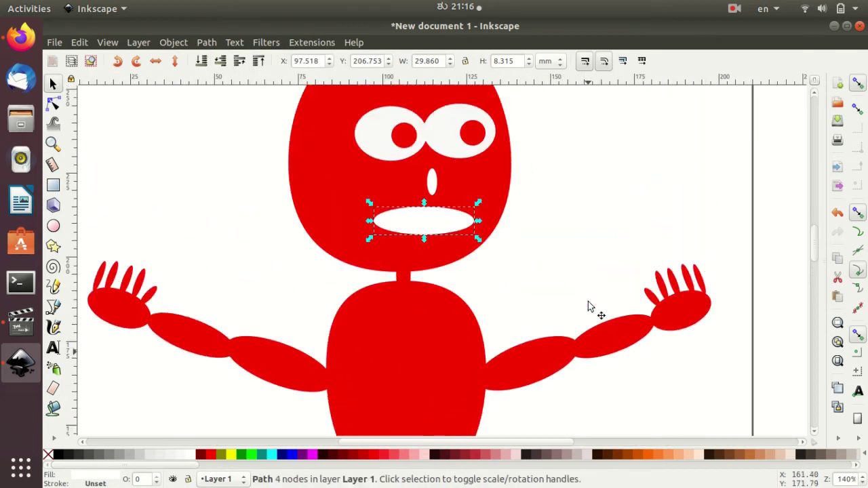
left_click(483, 180)
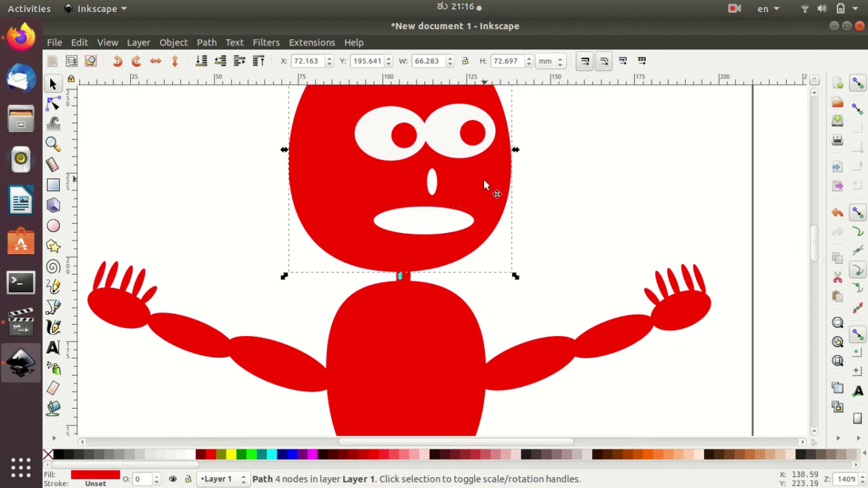
left_click(423, 229)
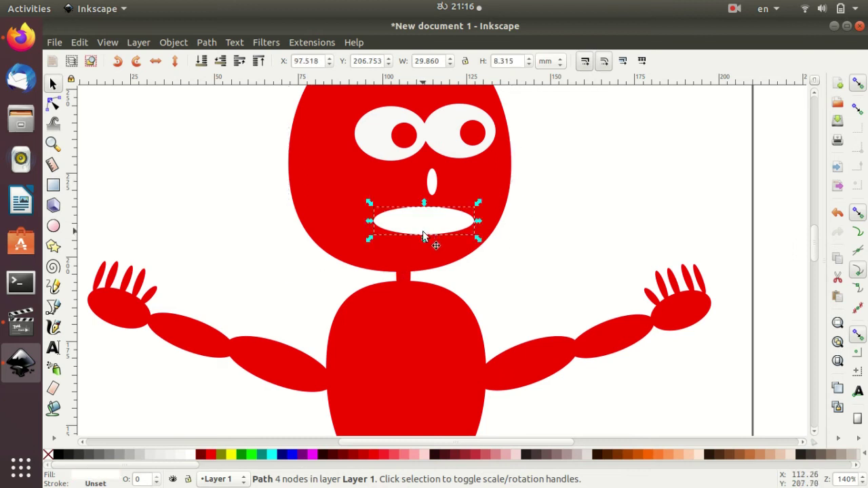
Drag the mouth's nodes to raise its left and right corners
left_click(54, 103)
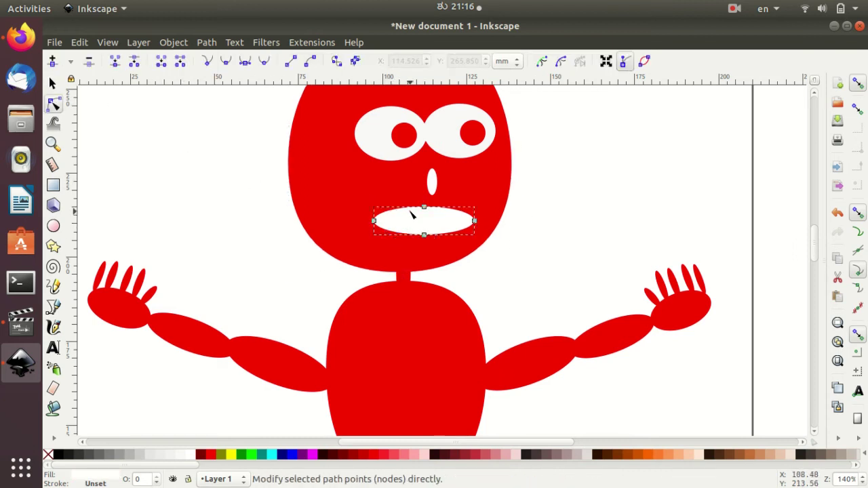
mouse_move(423, 208)
left_mouse_down()
mouse_move(426, 225)
mouse_move(376, 200)
left_mouse_up()
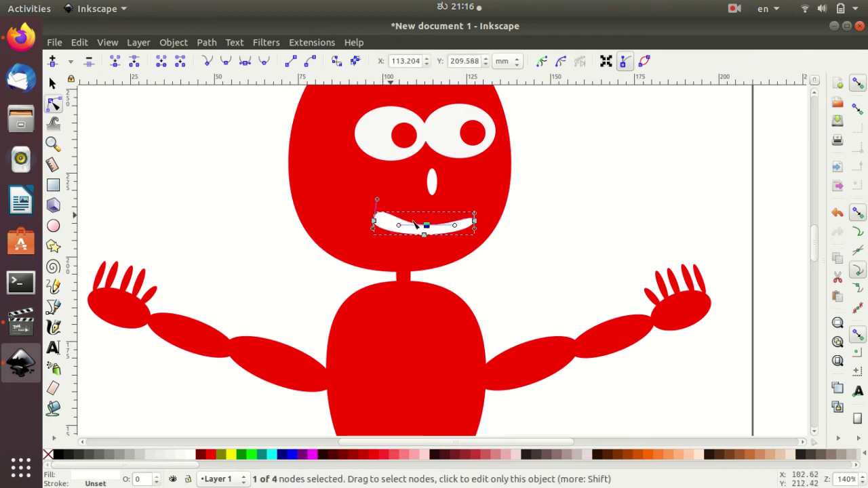
mouse_move(478, 215)
left_mouse_down()
mouse_move(481, 196)
mouse_move(480, 220)
left_mouse_up()
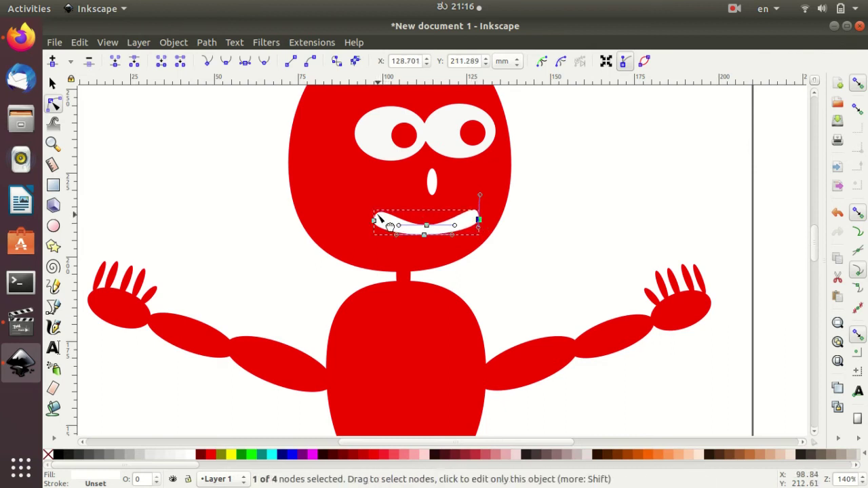
left_click_drag(375, 222, 377, 220)
left_click_drag(479, 222, 482, 219)
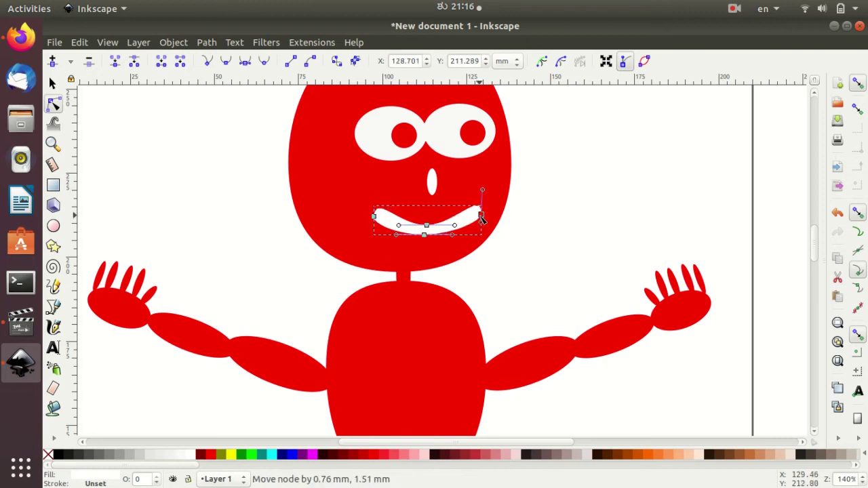
left_click(490, 225)
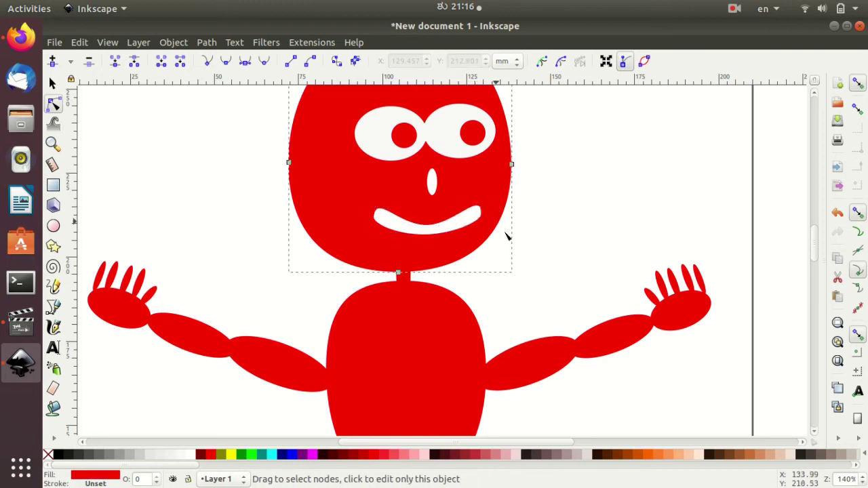
Undo an accidental distortion, then pull the mouth's bottom middle node down to deepen the smile
left_click(423, 227)
left_click_drag(436, 235, 427, 226)
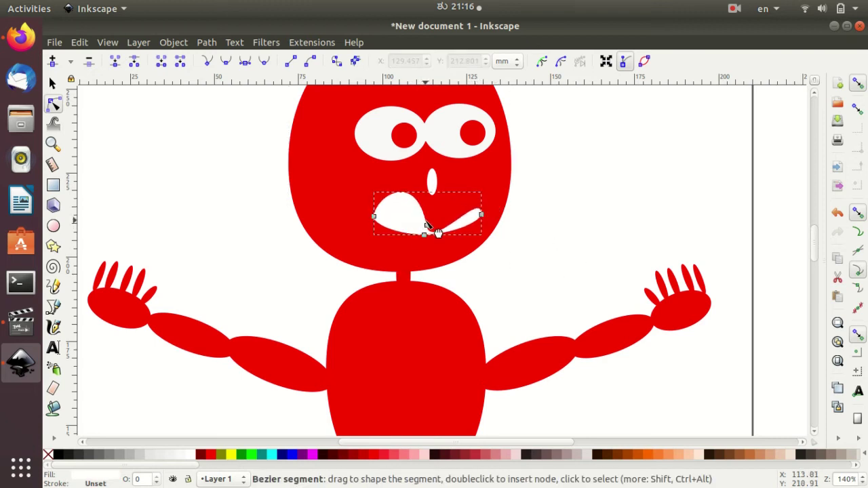
key("ctrl+z")
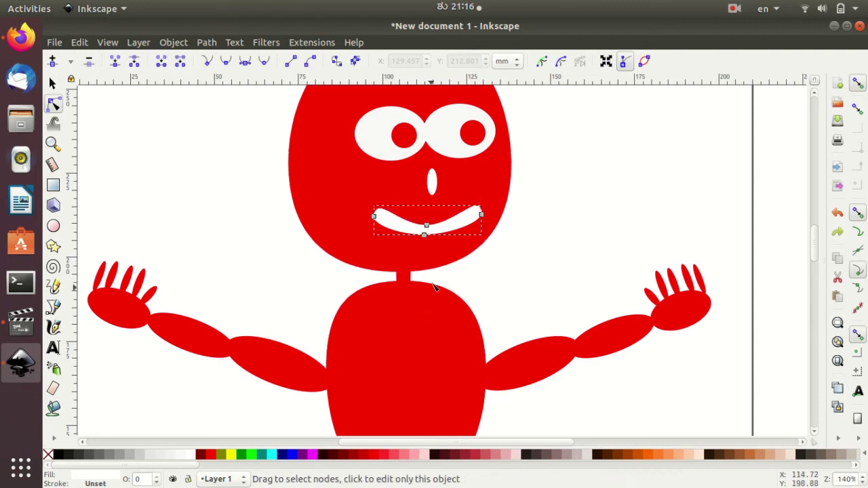
left_click(426, 225)
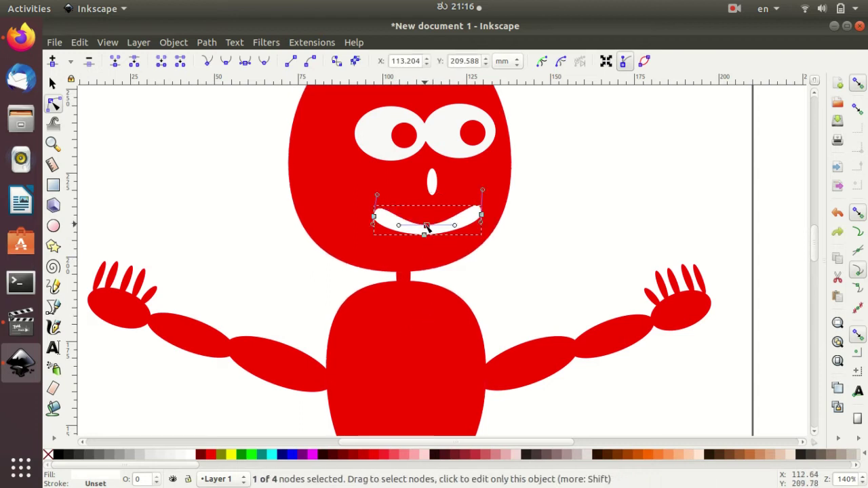
left_click_drag(427, 227, 427, 249)
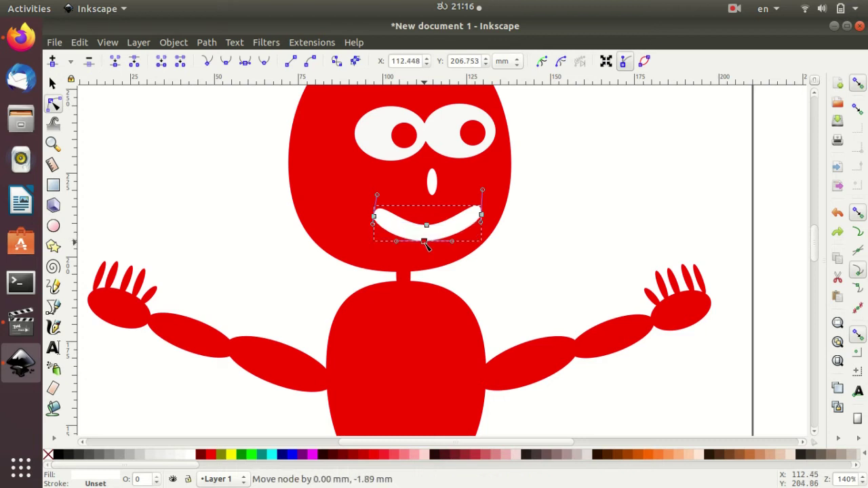
Shift the dark spiky hair slightly to the right on the head
left_click(453, 184)
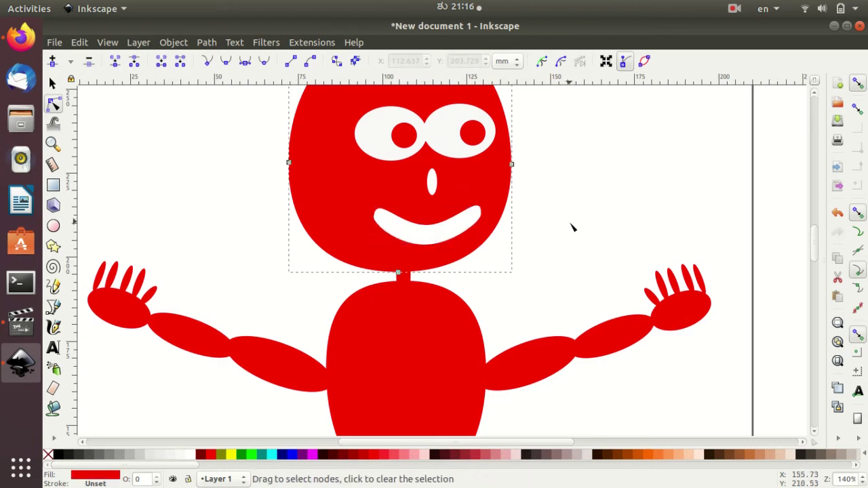
scroll(563, 248, "up", 1)
scroll(564, 258, "up", 2)
scroll(563, 263, "up", 1)
scroll(566, 267, "up", 2)
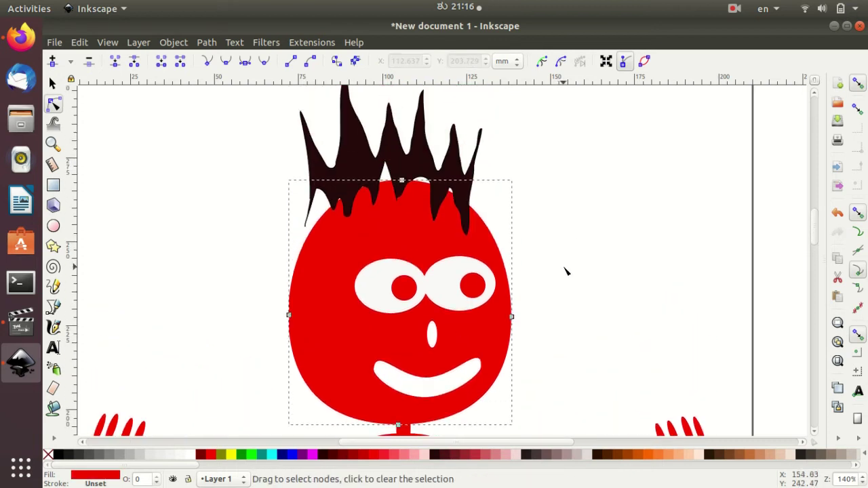
left_click(388, 138)
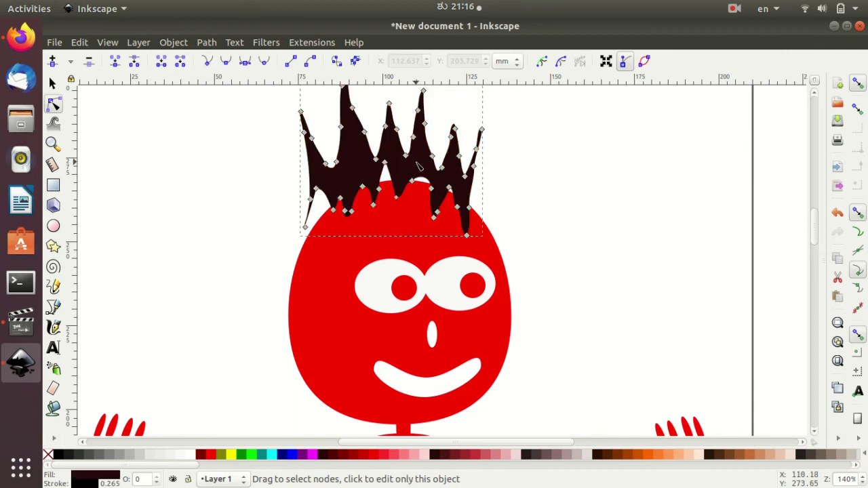
left_click(52, 82)
left_click_drag(363, 163, 378, 160)
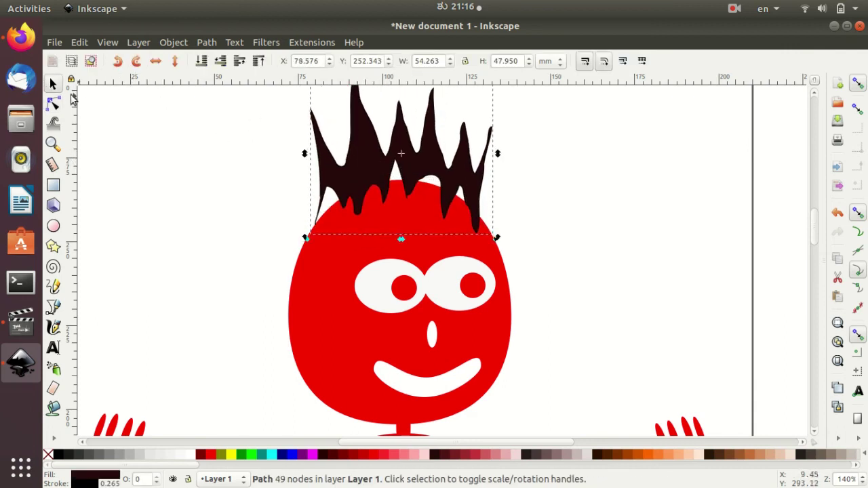
Drag the hair's nodes to refit its lower edge snugly over the head
left_click(54, 103)
left_click_drag(394, 212, 388, 178)
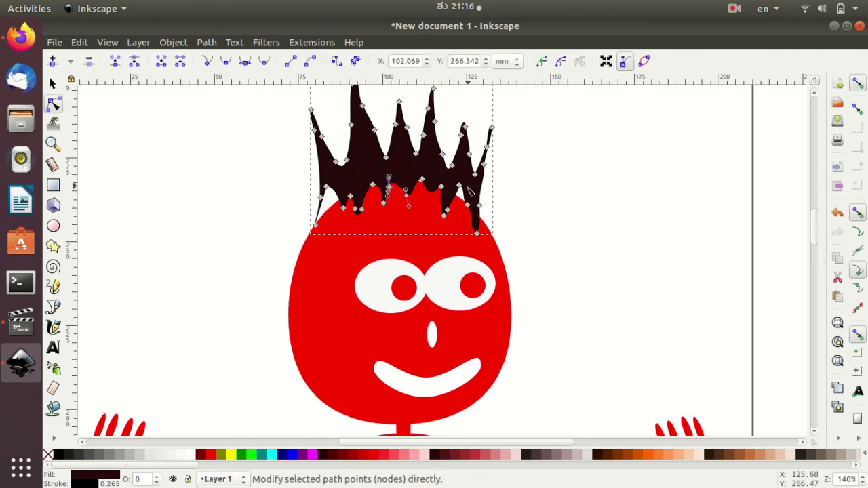
mouse_move(468, 191)
left_mouse_down()
mouse_move(465, 214)
mouse_move(478, 217)
left_mouse_up()
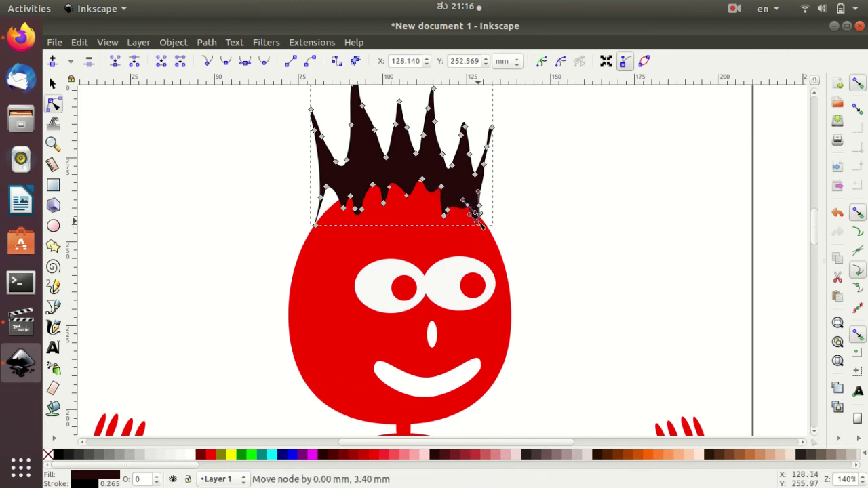
left_click(325, 186)
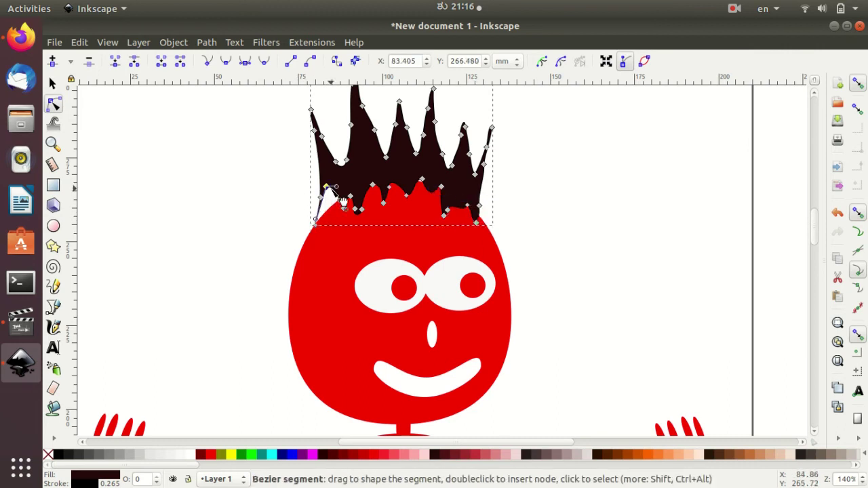
left_click_drag(326, 186, 343, 208)
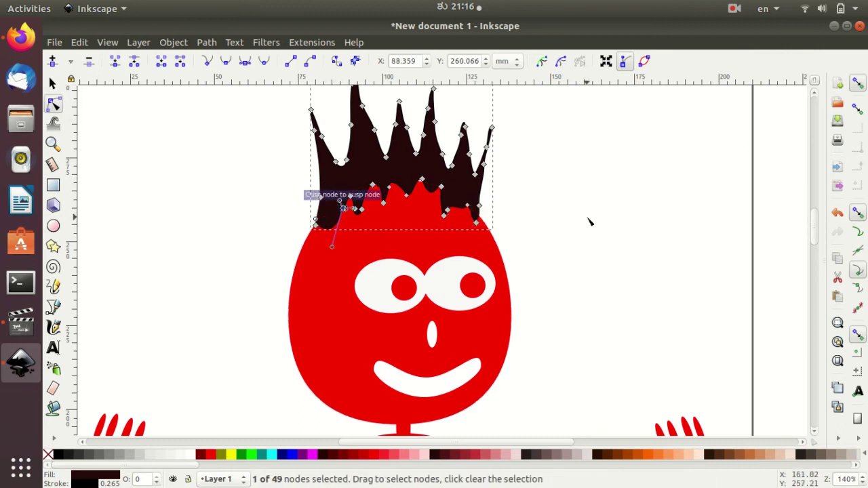
scroll(587, 234, "up", 1)
scroll(581, 254, "up", 2)
left_click(583, 264)
Zoom out and drag the left foot's top node down about 5.88 mm
scroll(597, 285, "down", 2)
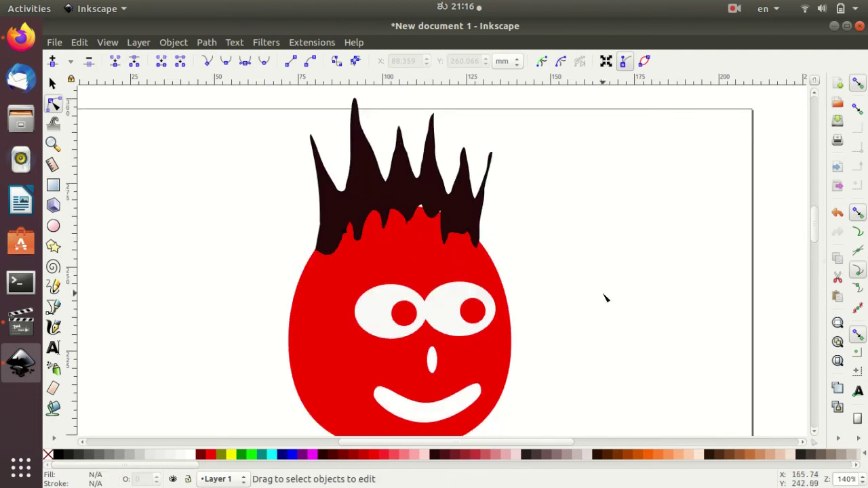
scroll(606, 298, "down", 2)
scroll(601, 287, "down", 2)
scroll(600, 284, "down", 2)
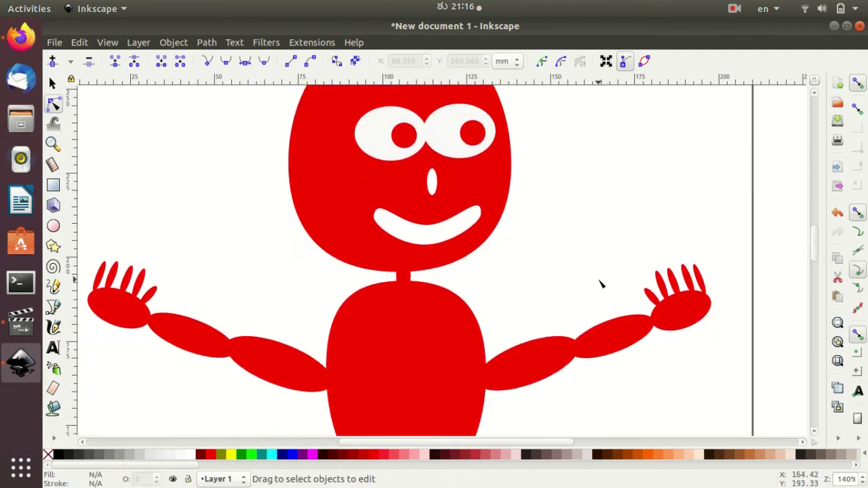
scroll(601, 285, "down", 2)
scroll(601, 282, "down", 4)
scroll(601, 281, "down", 2)
scroll(599, 280, "down", 3)
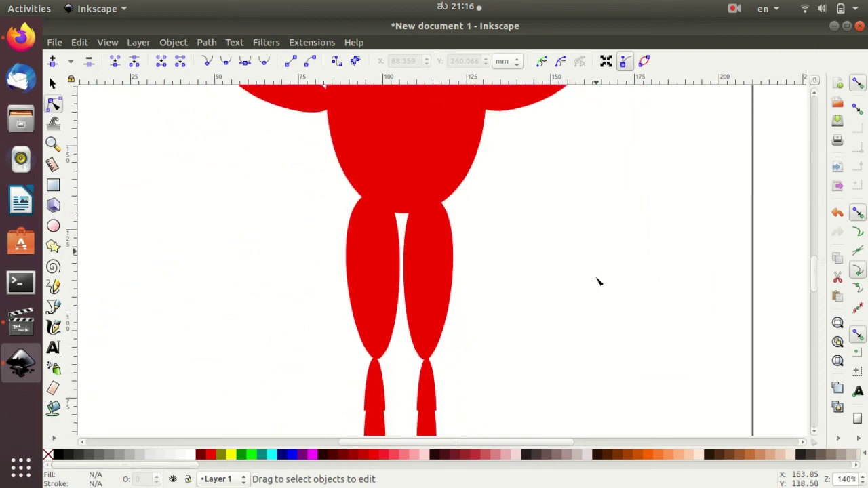
scroll(600, 281, "up", 2)
scroll(599, 279, "up", 7)
scroll(597, 277, "up", 5)
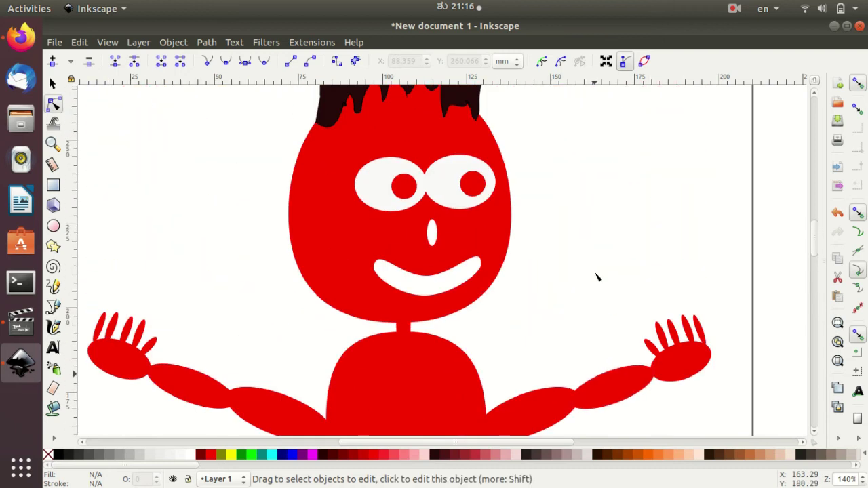
scroll(597, 277, "down", 2, "ctrl")
scroll(597, 278, "down", 1, "ctrl")
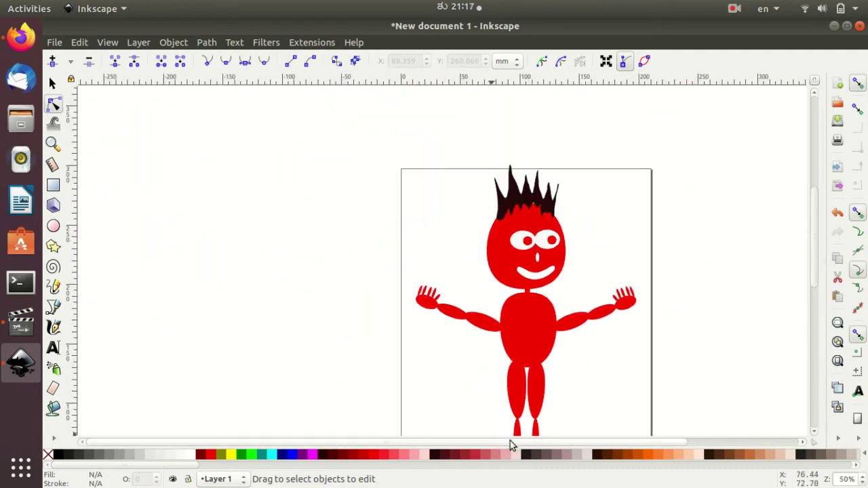
scroll(606, 441, "right", 4)
scroll(576, 333, "down", 2)
scroll(573, 326, "down", 1)
scroll(446, 360, "down", 1)
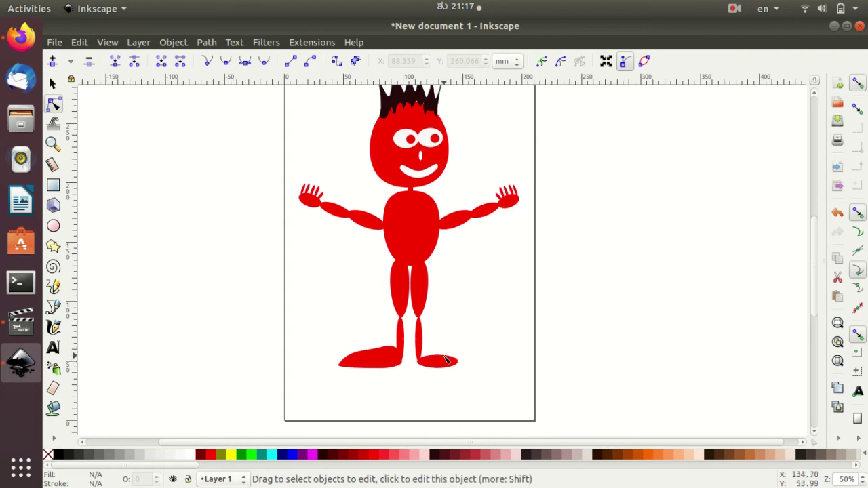
left_click(399, 356)
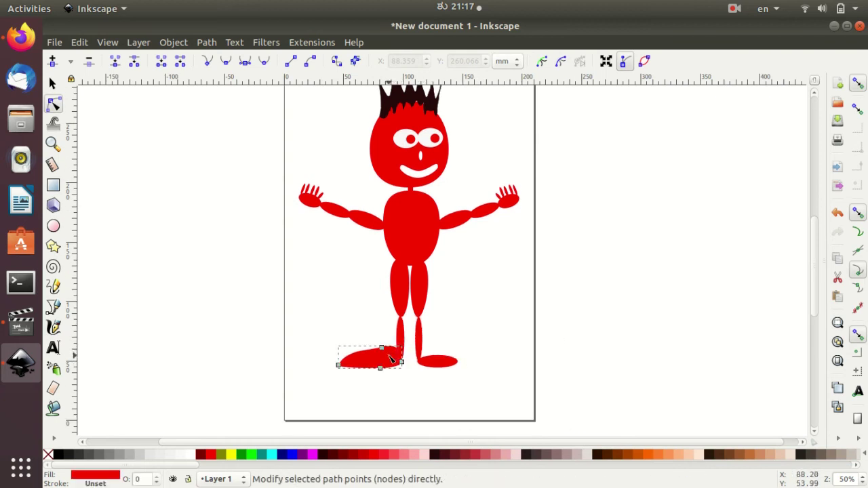
left_click_drag(383, 354, 384, 361)
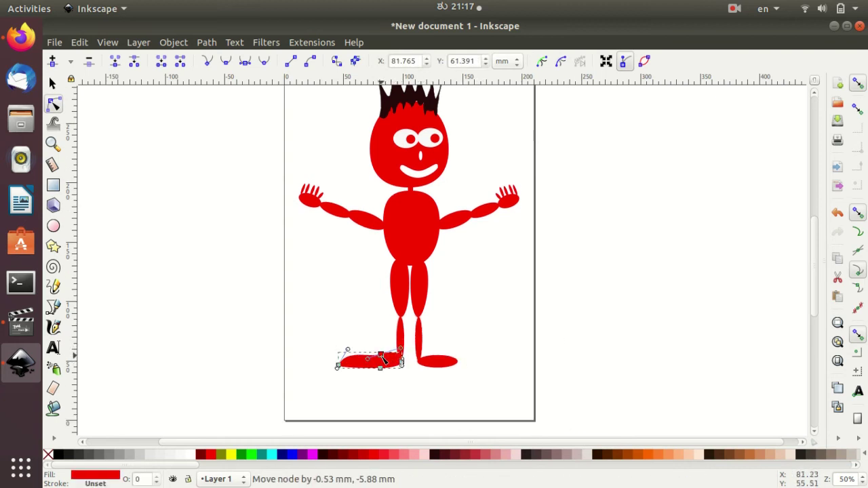
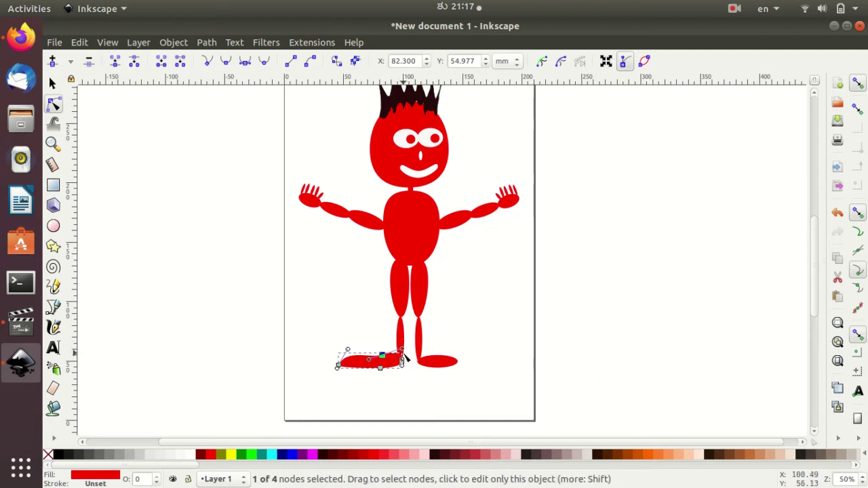
Raise the left foot's toe slightly and delete the whole right leg group
left_click_drag(403, 357, 401, 344)
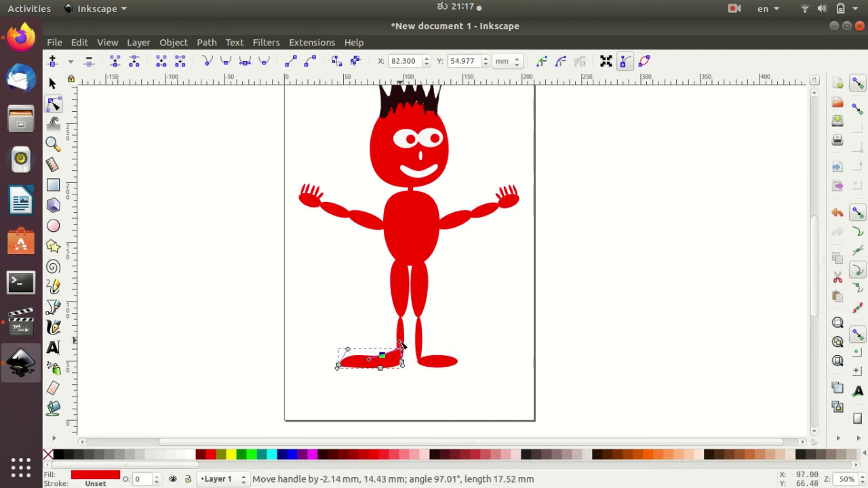
left_click(446, 365)
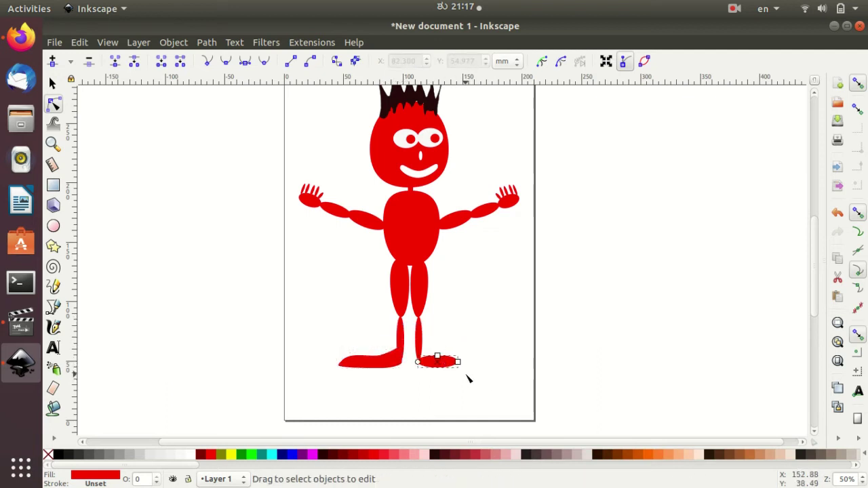
left_click(472, 380)
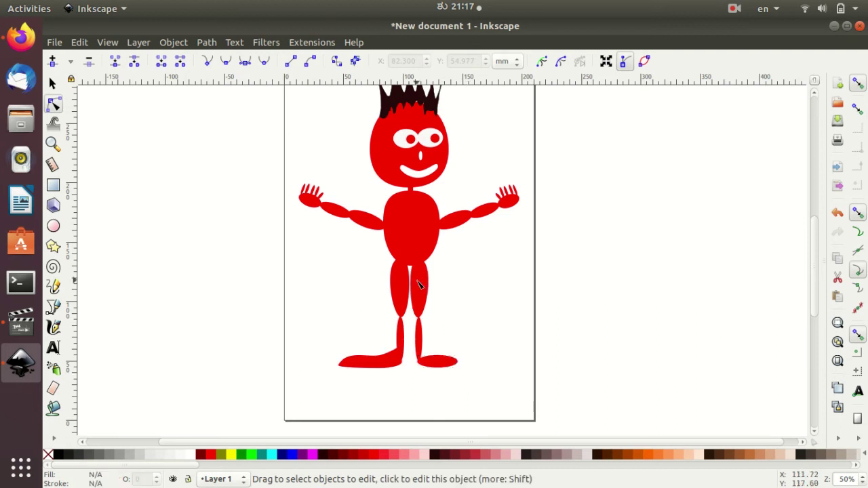
left_click(417, 278)
key("s")
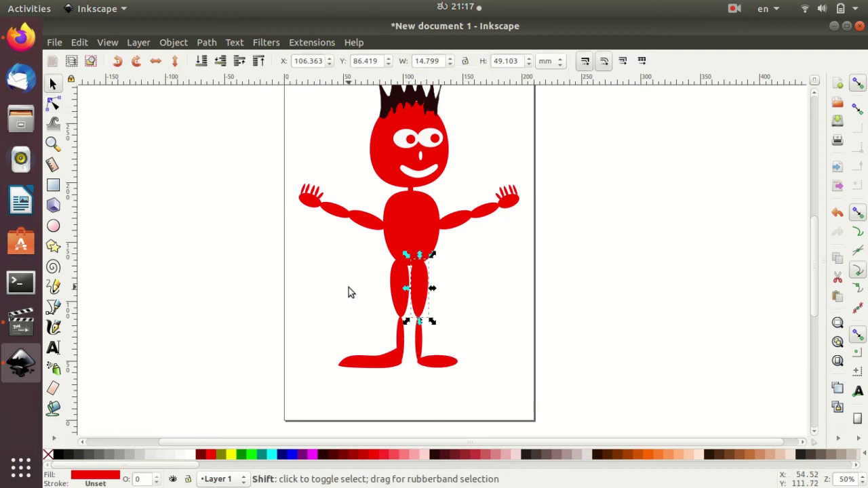
left_click(420, 346, "shift")
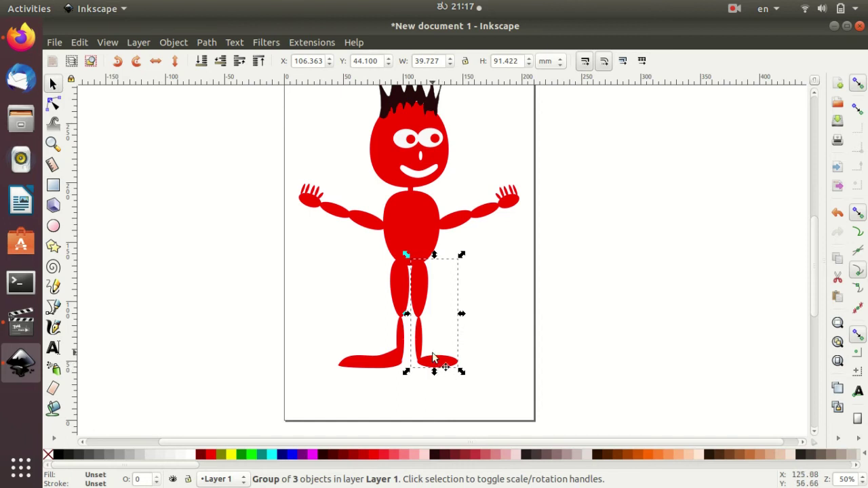
key("Delete")
Node-edit the left foot, pulling its end node left and adjusting the ankle curve
left_click(380, 353)
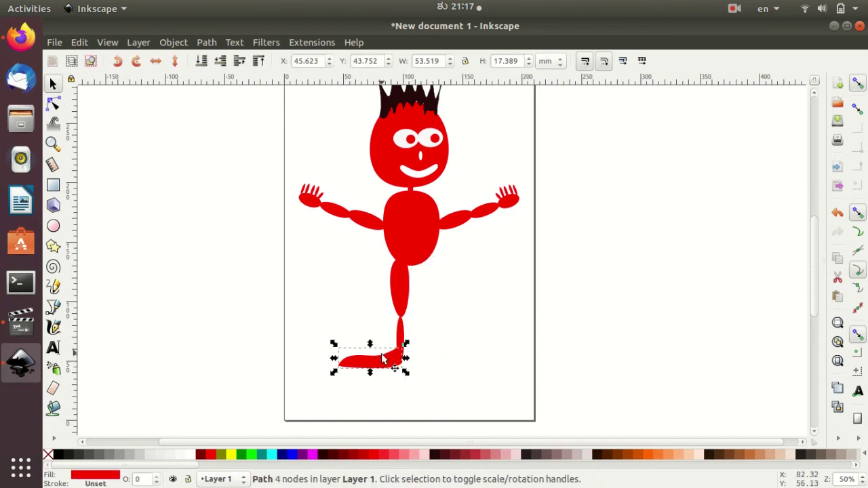
left_click(54, 106)
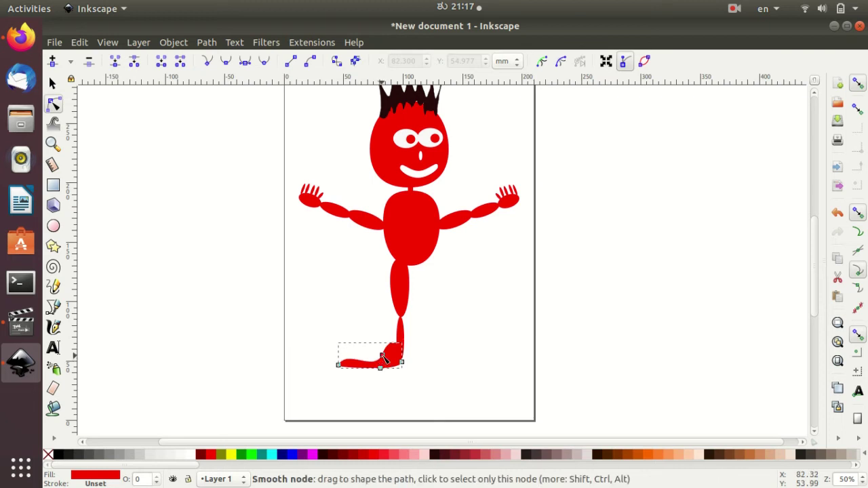
left_click_drag(383, 358, 348, 337)
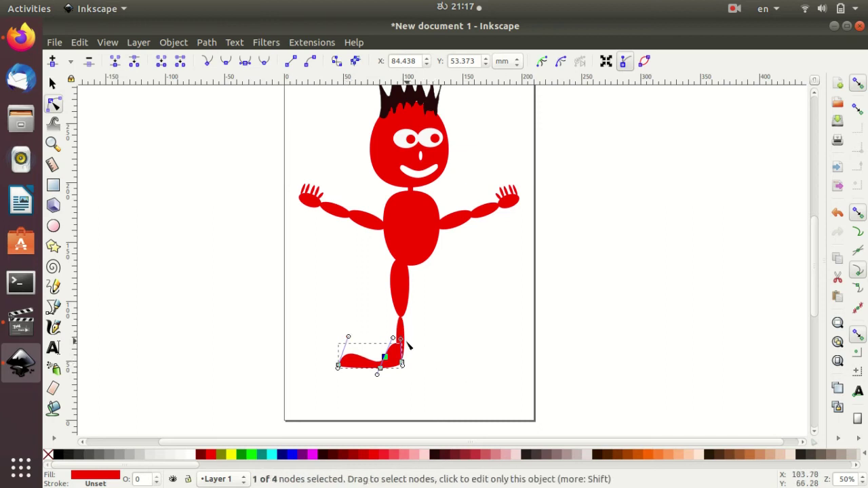
left_click_drag(400, 340, 404, 339)
left_click(428, 359)
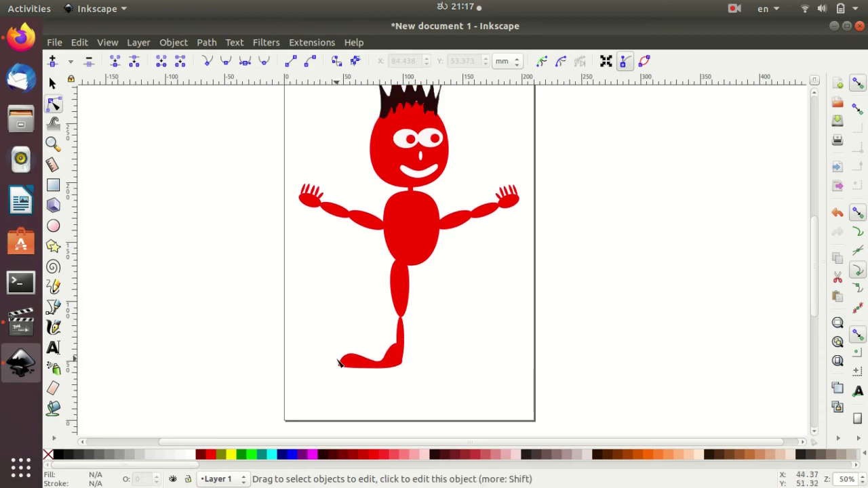
Raise the foot's top node and bend its curve down into the ankle
left_click(366, 366)
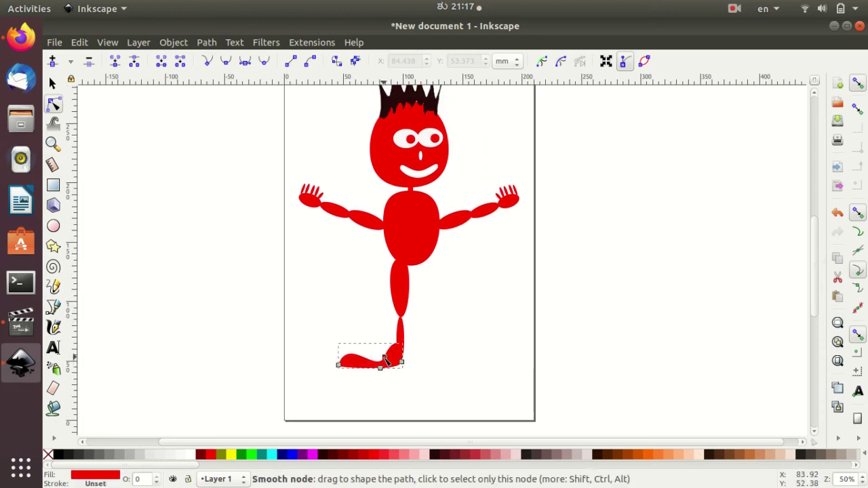
left_click_drag(384, 360, 385, 356)
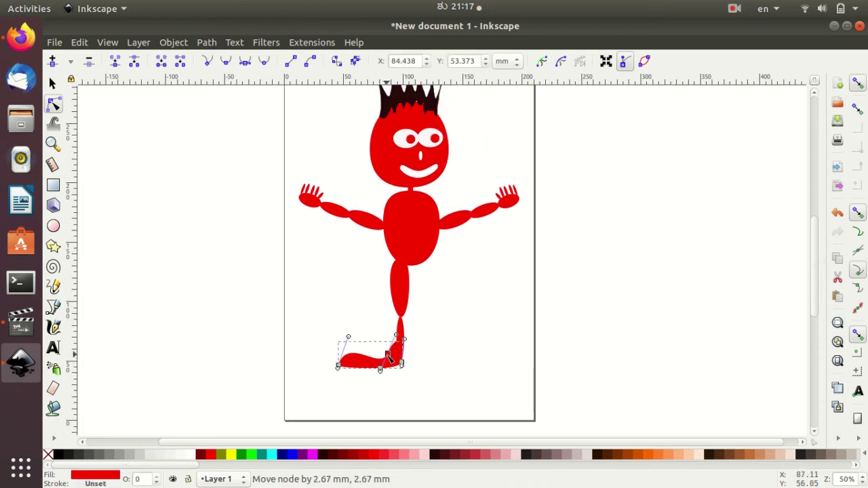
left_click(442, 365)
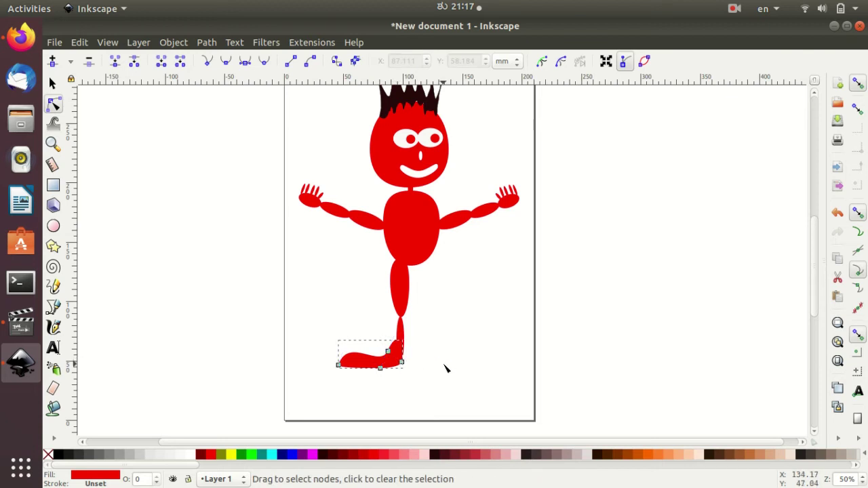
left_click(389, 354)
mouse_move(405, 342)
left_mouse_down()
mouse_move(405, 362)
mouse_move(384, 355)
mouse_move(392, 362)
mouse_move(401, 342)
left_mouse_up()
left_click(427, 362)
Shorten the left foot by pulling its left end node to the right
left_click(438, 362)
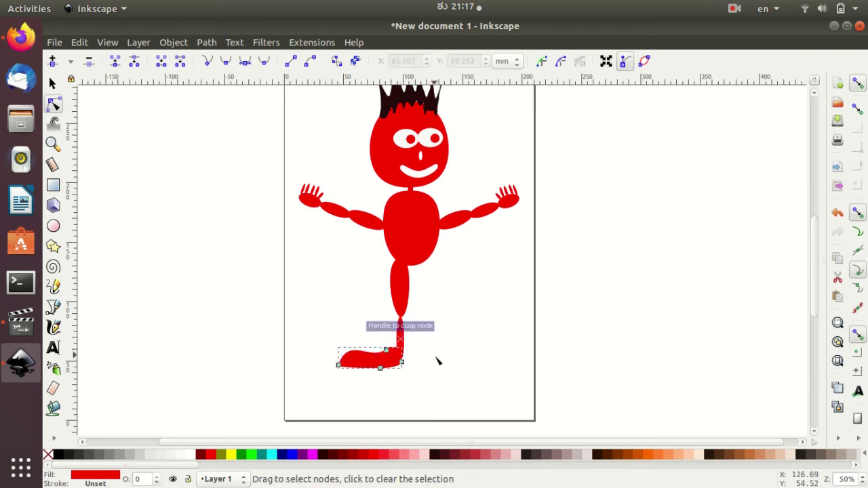
left_click(614, 375)
scroll(440, 358, "down", 1)
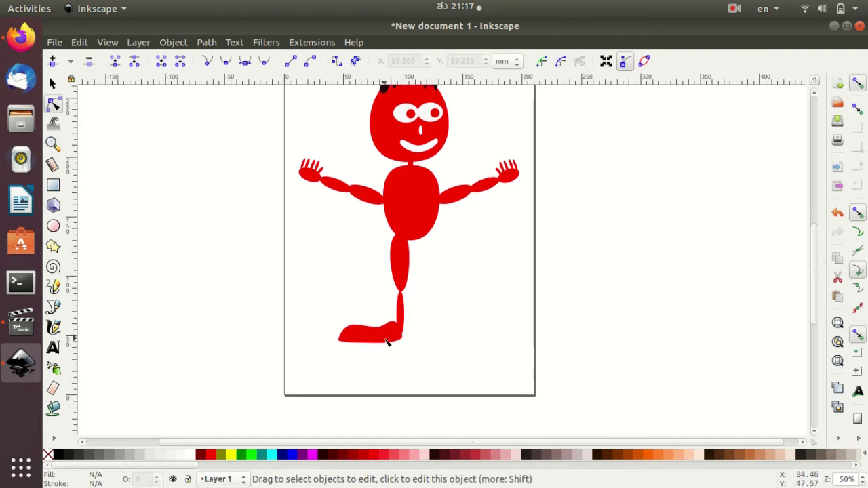
left_click(339, 339)
left_click_drag(338, 339, 364, 338)
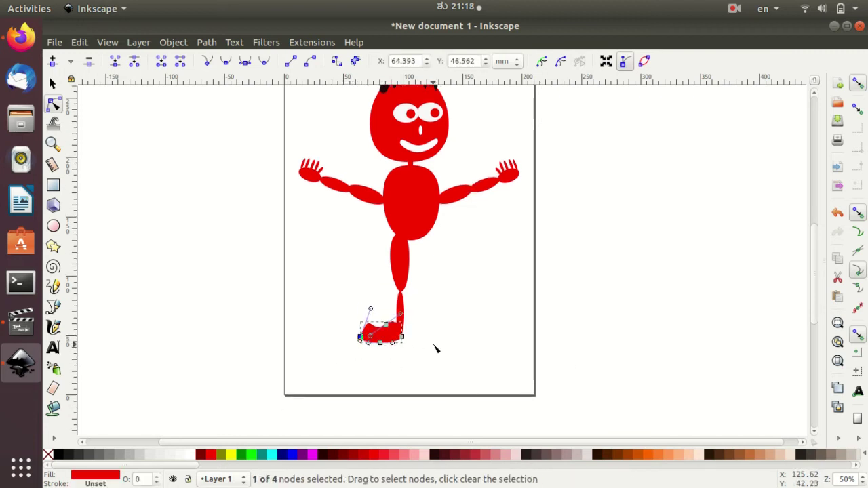
left_click(622, 345)
scroll(624, 348, "up", 2)
scroll(625, 348, "down", 1)
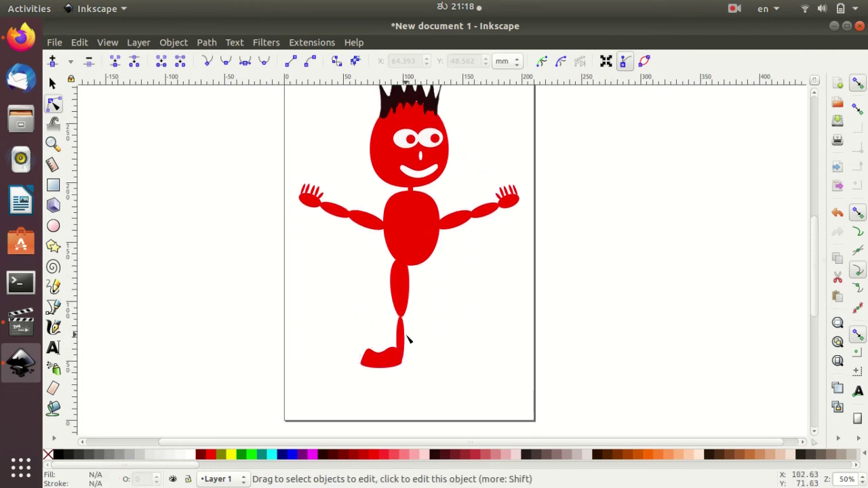
Widen the lower leg using its side scale handle
left_click(398, 339)
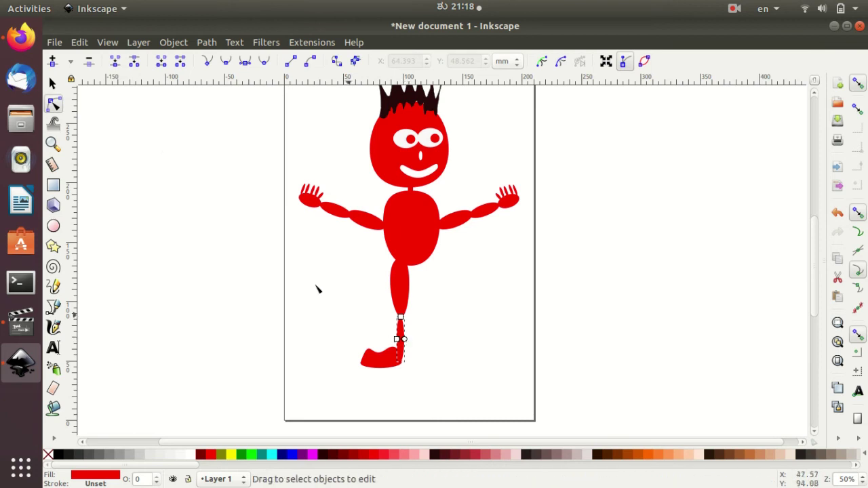
left_click(57, 105)
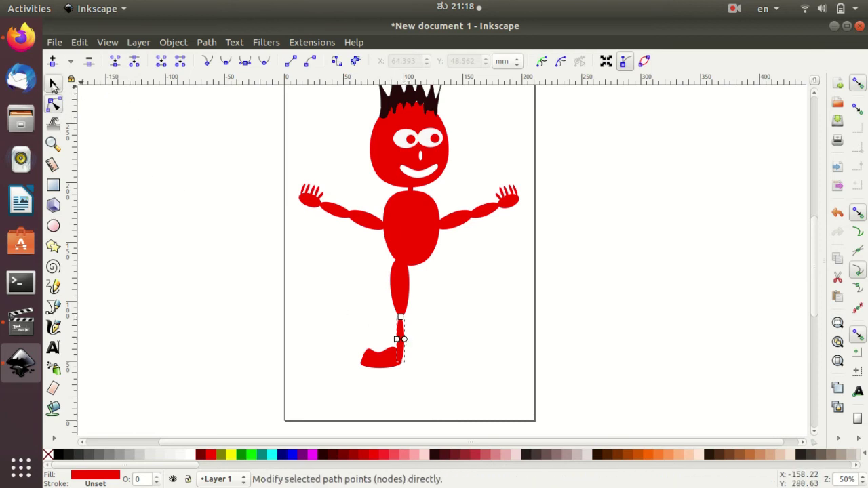
left_click(55, 84)
mouse_move(407, 338)
left_mouse_down()
mouse_move(400, 338)
mouse_move(410, 339)
left_mouse_up()
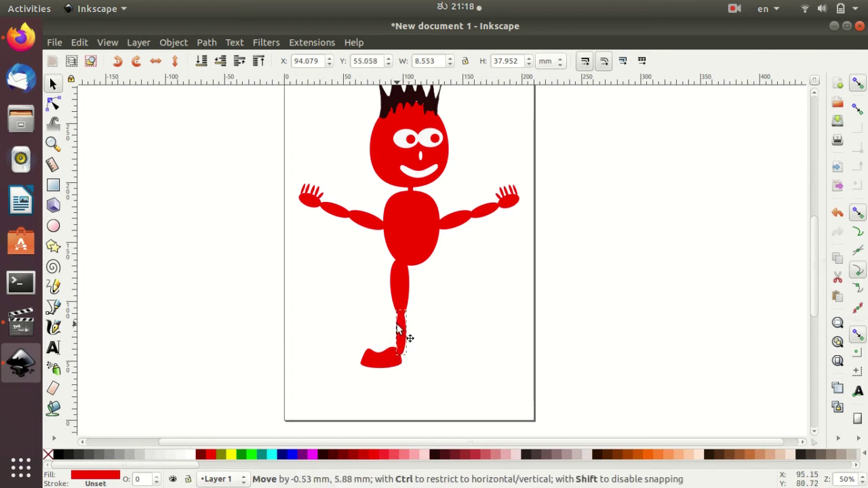
Lower the lower leg to meet the foot and widen the left foot slightly
left_click(426, 347)
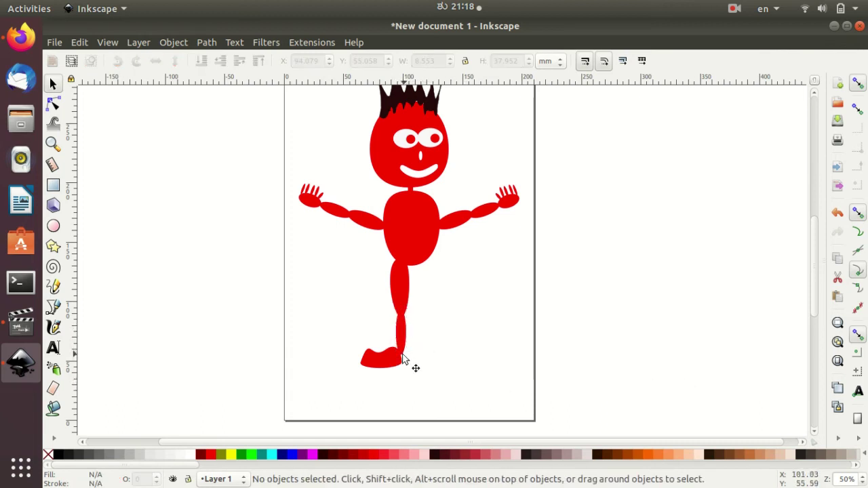
left_click(403, 357)
left_click_drag(404, 358, 408, 359)
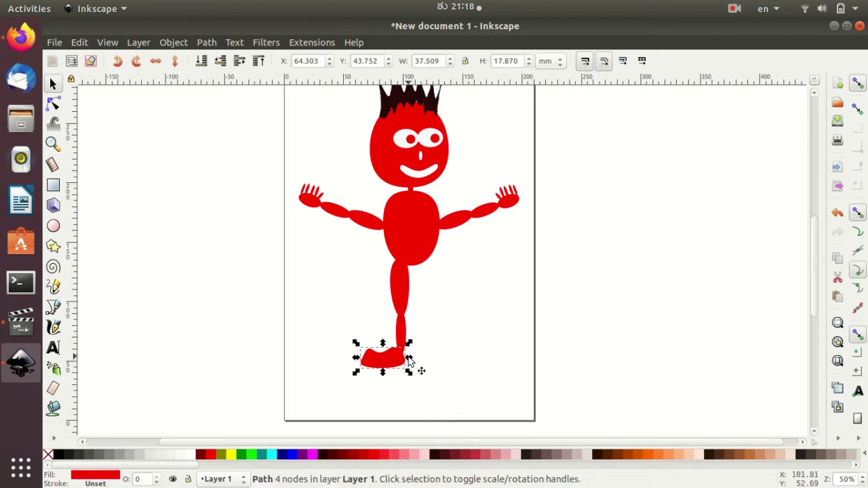
left_click(458, 359)
Group the upper leg, lower leg and foot into one leg group
left_click(407, 304, "shift")
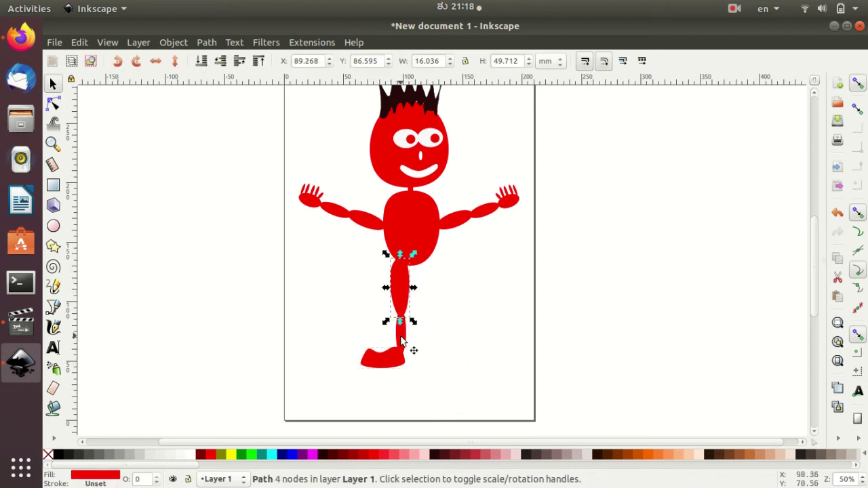
left_click(405, 343, "shift")
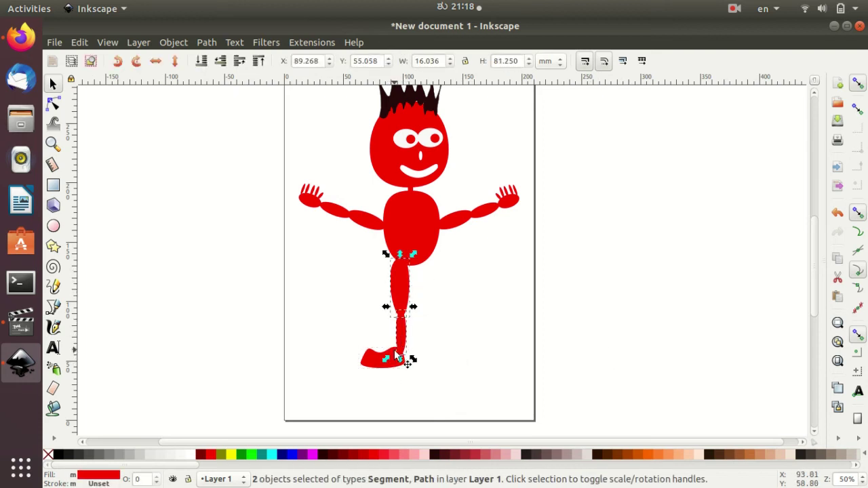
left_click(173, 42)
left_click(196, 141)
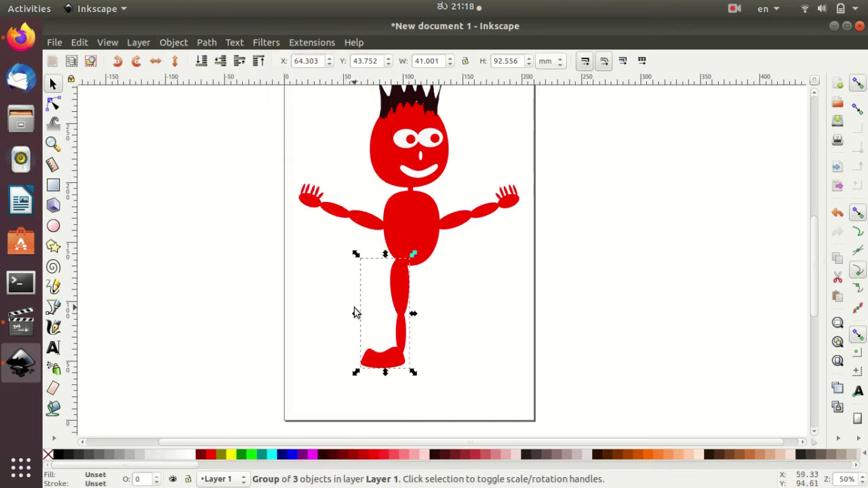
Duplicate the leg group, mirror it horizontally and place it beside the original
key("ctrl+d")
left_click_drag(397, 306, 445, 308)
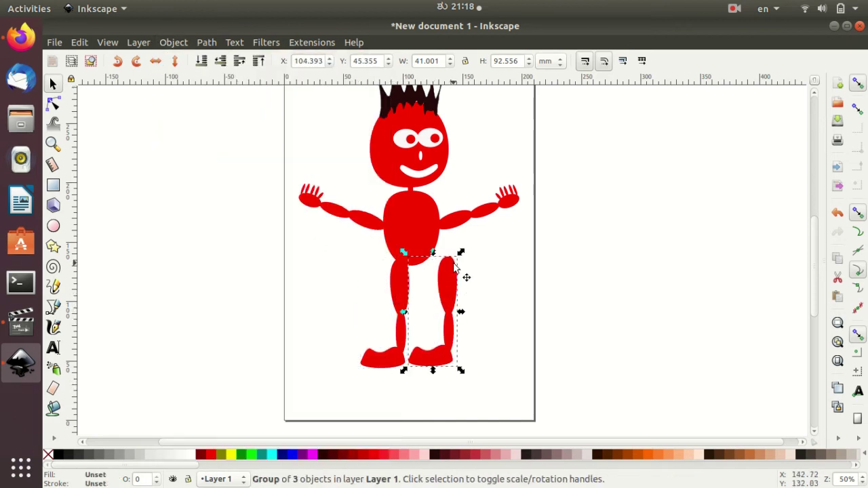
left_click_drag(404, 252, 512, 251)
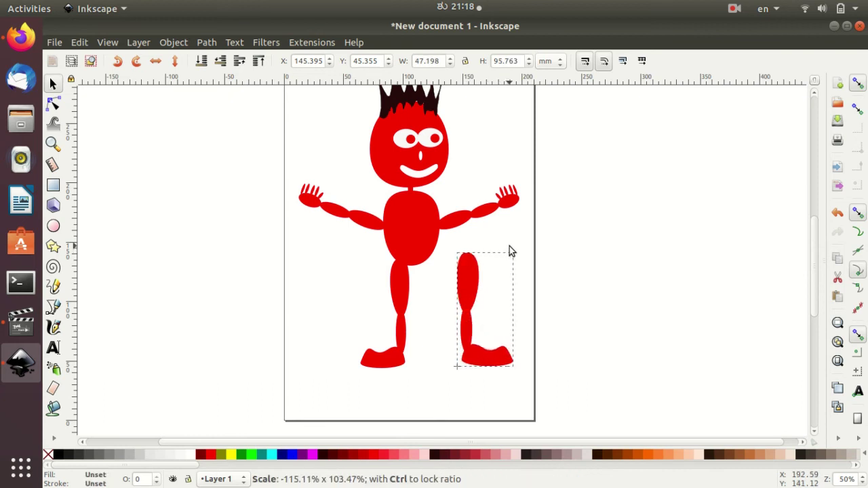
left_click_drag(519, 248, 512, 251)
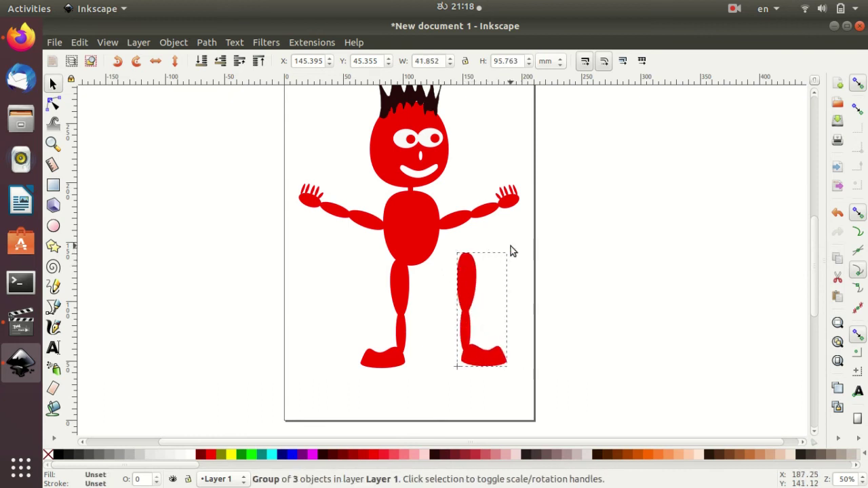
mouse_move(470, 287)
left_mouse_down()
mouse_move(421, 280)
mouse_move(427, 331)
left_mouse_up()
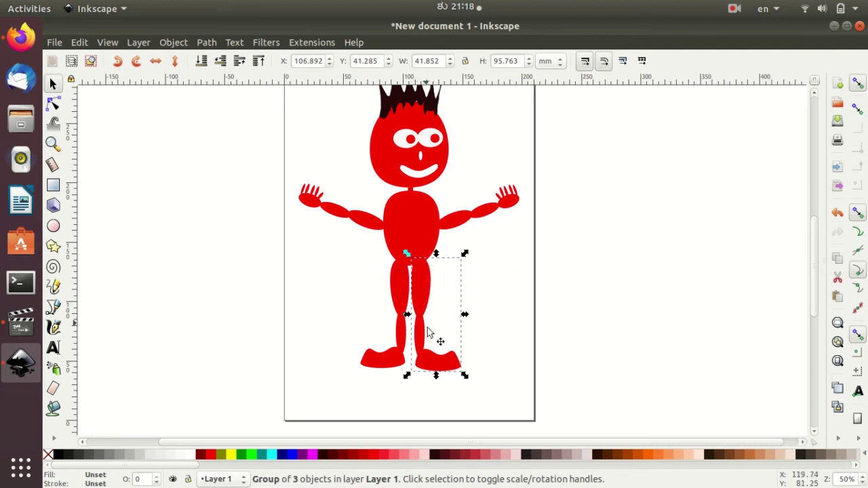
key("Up")
key("Up")
key("Up")
key("Up")
key("Up")
key("Up")
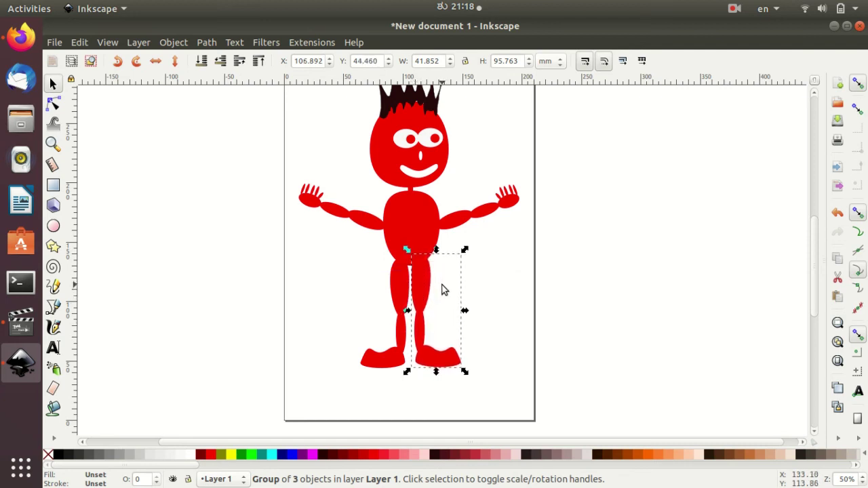
left_click(487, 306)
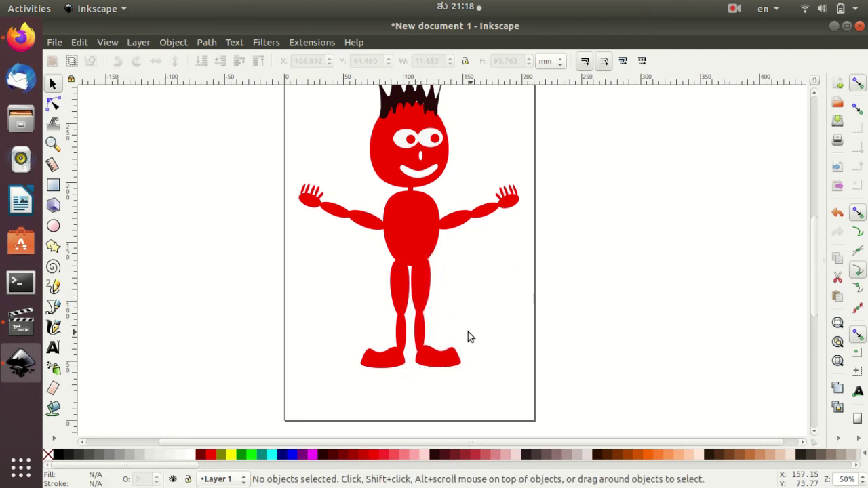
Fine-tune the new leg's height and narrow it to 38.645 mm wide
left_click(420, 296)
key("Down")
key("Down")
key("Down")
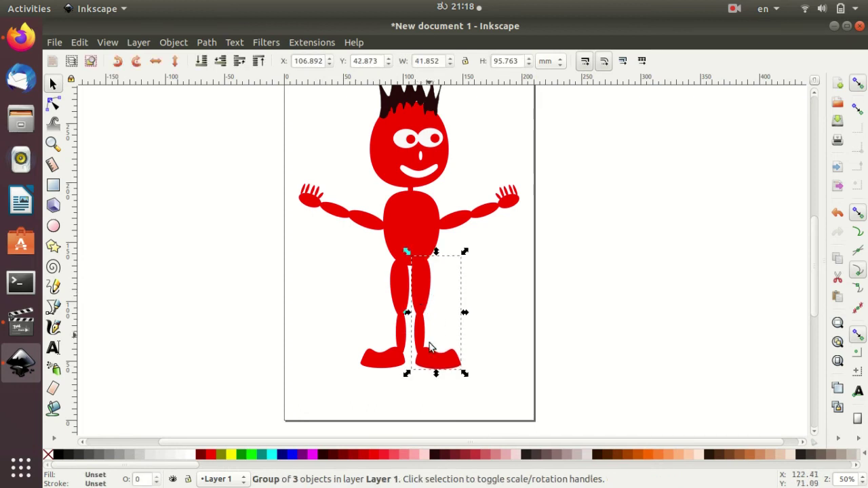
left_click_drag(434, 373, 435, 377)
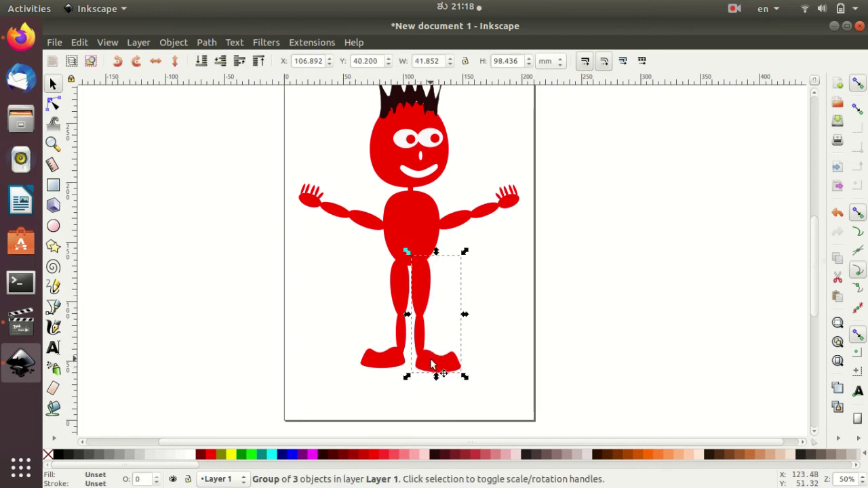
left_click_drag(465, 314, 460, 315)
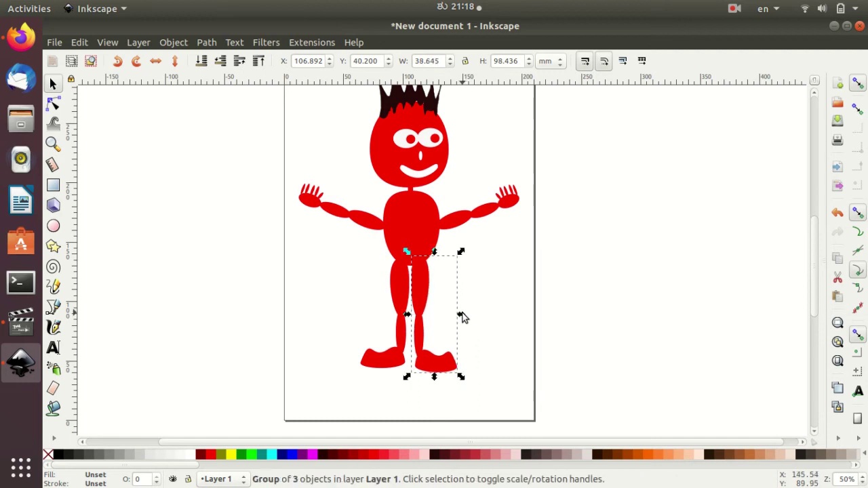
left_click(491, 324)
left_click(446, 365)
left_click_drag(434, 375, 435, 372)
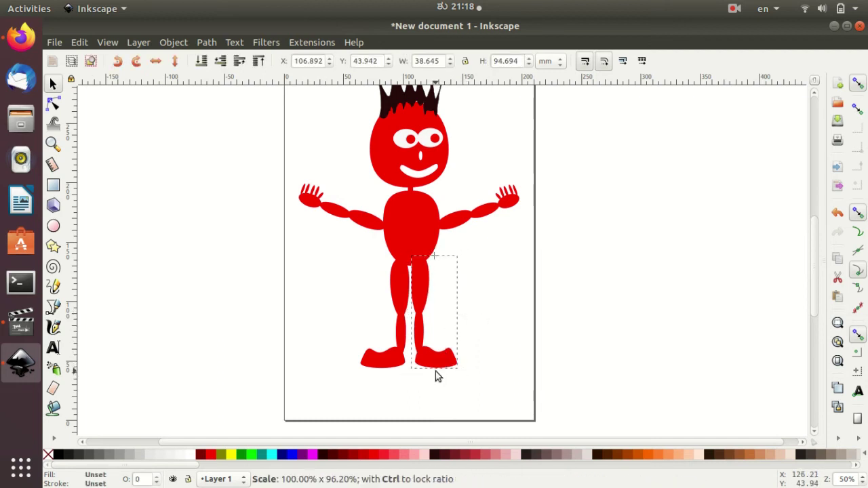
Rescale the spiky hair to 59.610 × 45.043 mm and shift it slightly left onto the head
left_click(482, 333)
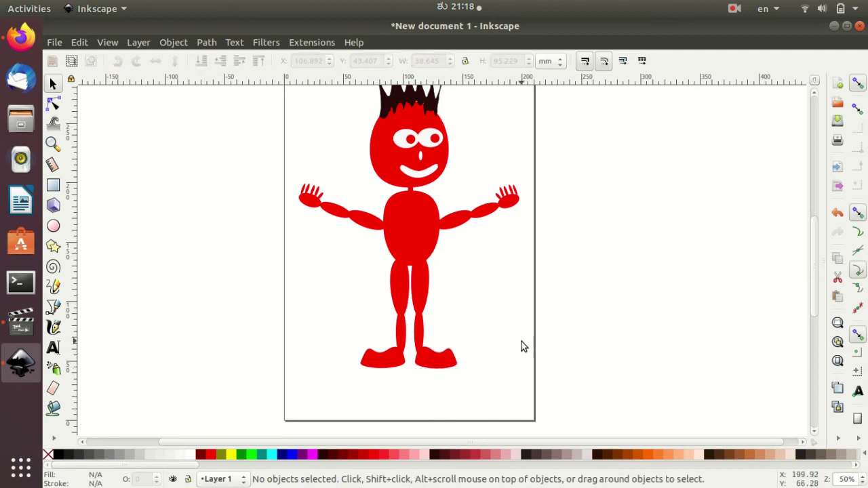
scroll(502, 366, "up", 2)
scroll(501, 364, "down", 3)
scroll(502, 360, "up", 3)
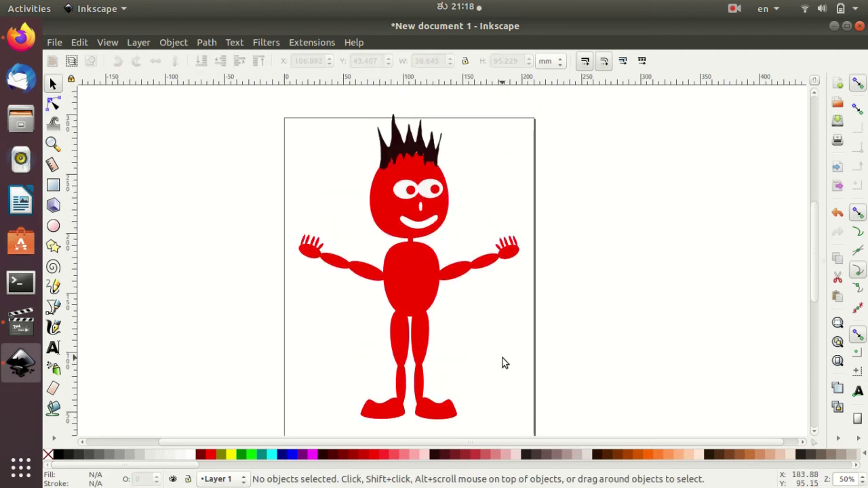
scroll(503, 358, "up", 1)
left_click(439, 185)
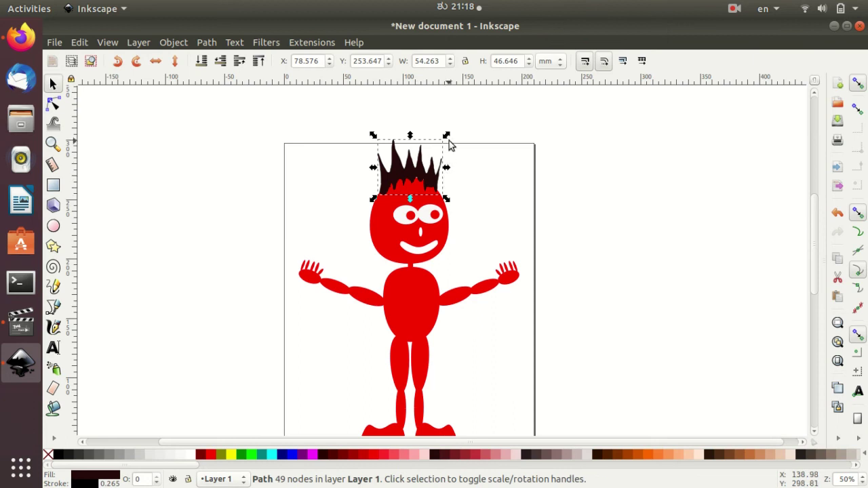
left_click_drag(447, 135, 454, 141)
left_click_drag(440, 179, 434, 182)
left_click(470, 206)
scroll(502, 299, "down", 1)
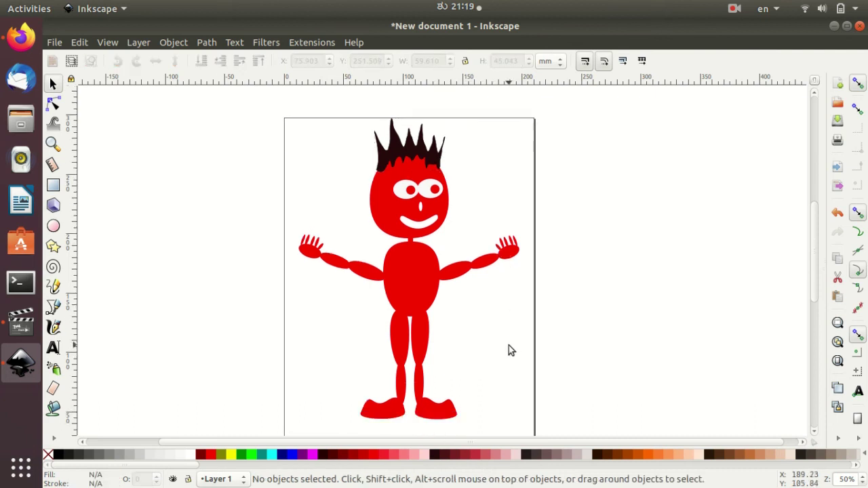
scroll(508, 345, "down", 1)
scroll(498, 343, "down", 1)
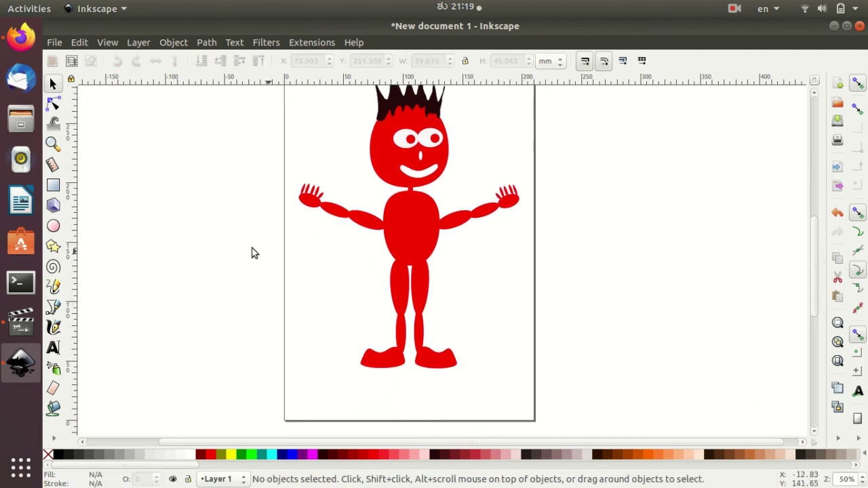
Draw a thin ellipse across the waist and fill it black
left_click(54, 227)
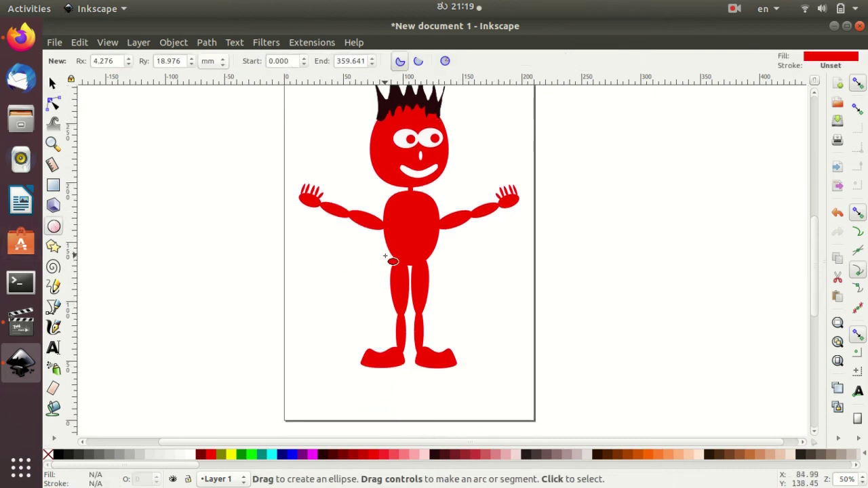
left_click_drag(385, 256, 437, 266)
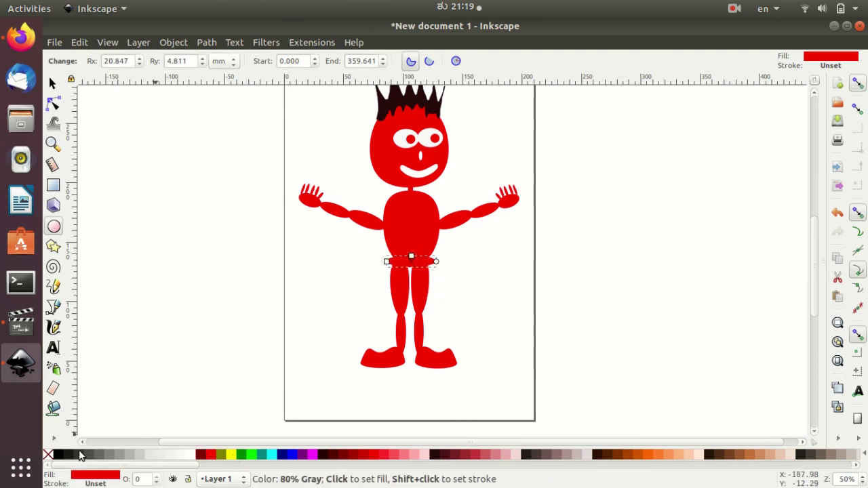
left_click(59, 454)
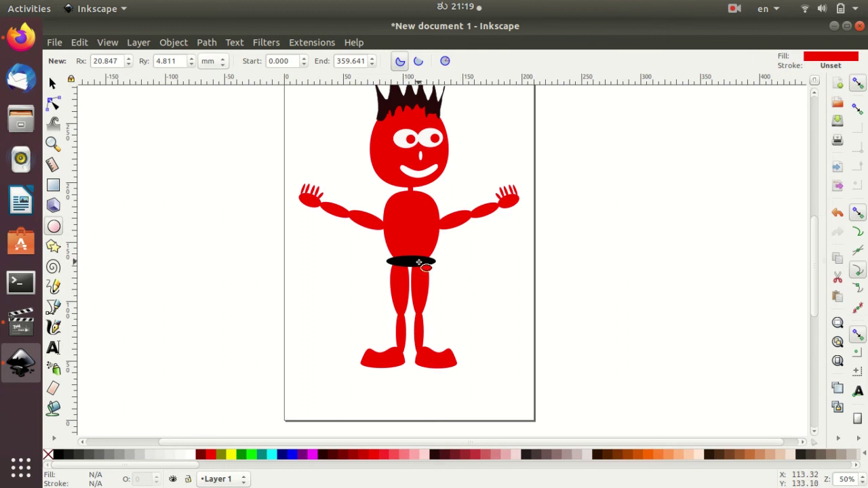
left_click(404, 264)
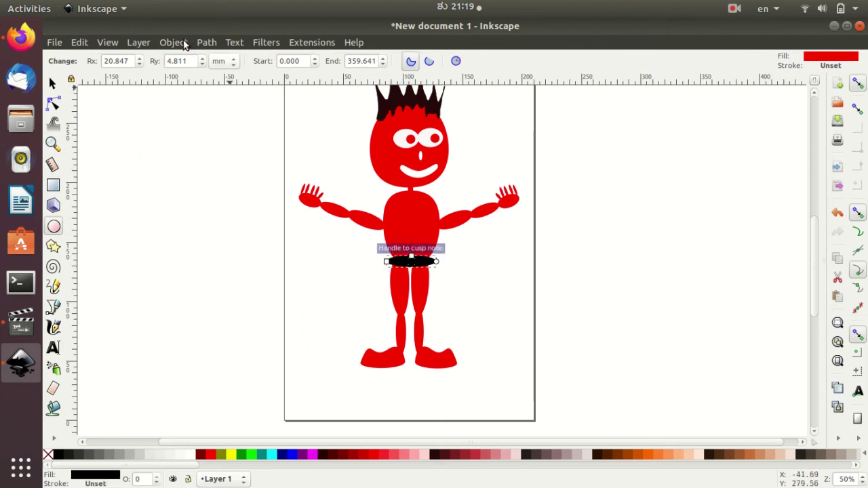
Convert the belt ellipse to a path and pull in its end nodes
left_click(207, 42)
left_click(237, 59)
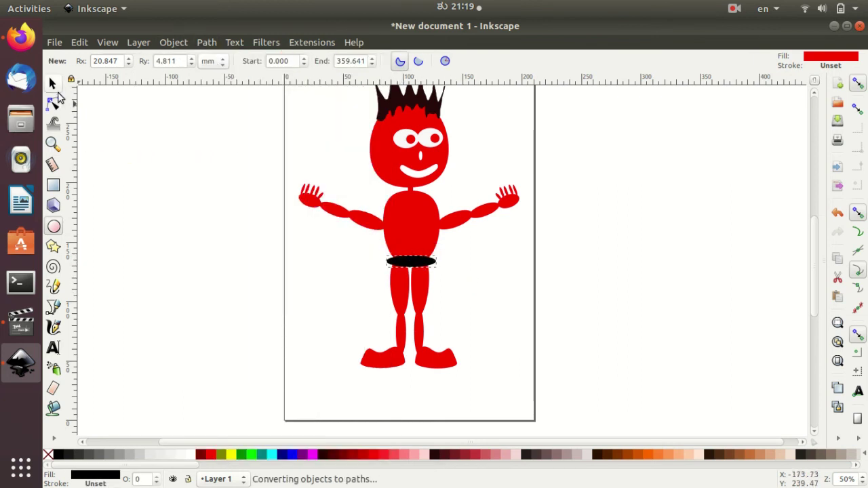
left_click(54, 103)
left_click_drag(385, 261, 434, 262)
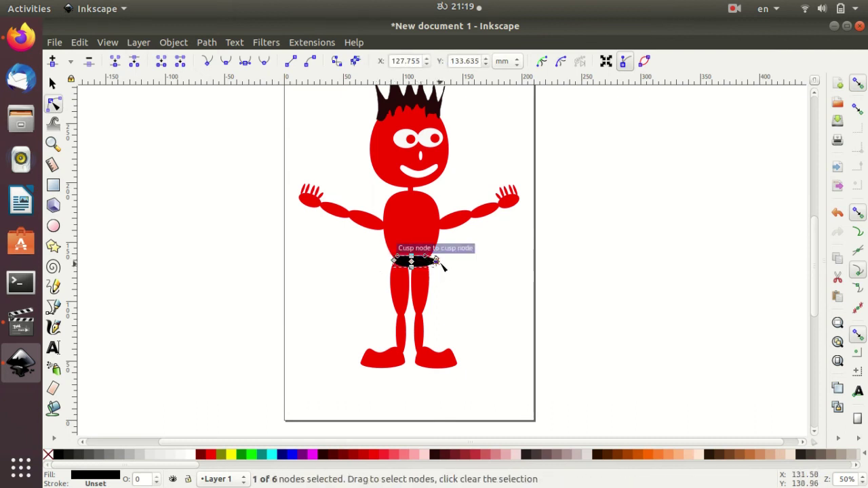
left_click(459, 298)
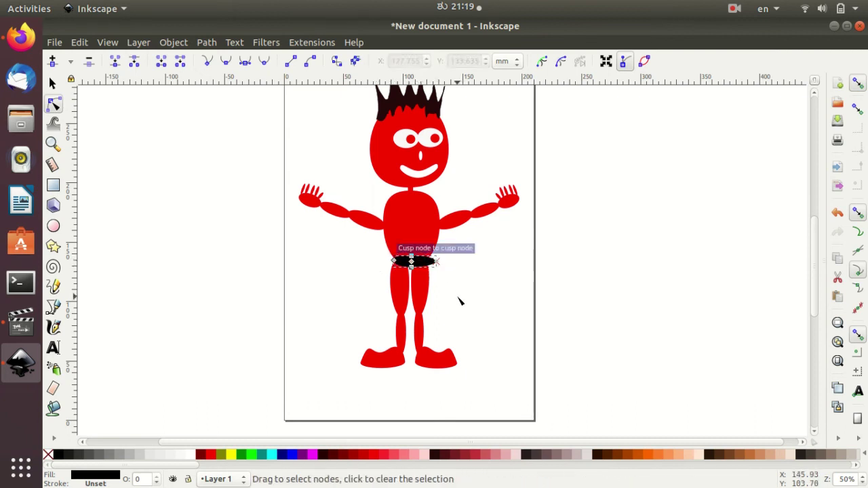
left_click(436, 262)
left_click_drag(437, 263, 432, 263)
left_click(459, 290)
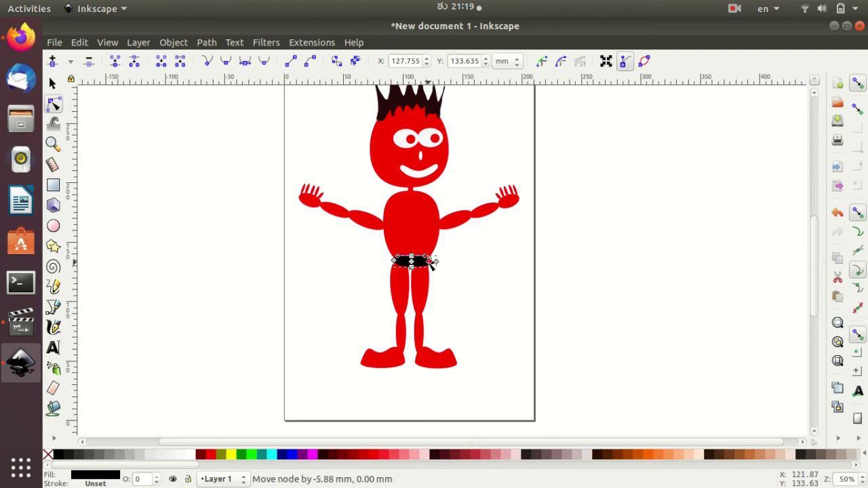
left_click(472, 308)
Nudge the finished 35.814 × 9.622 mm belt two steps to the right
scroll(478, 318, "up", 1)
left_click(414, 287)
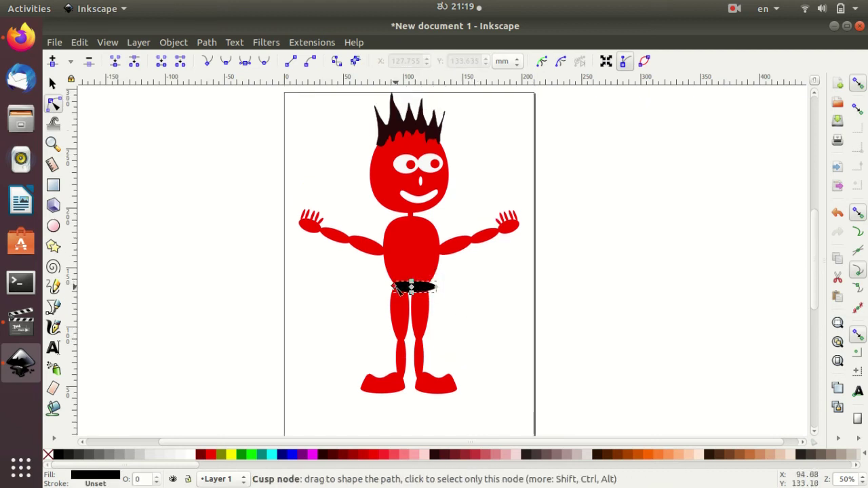
left_click(53, 82)
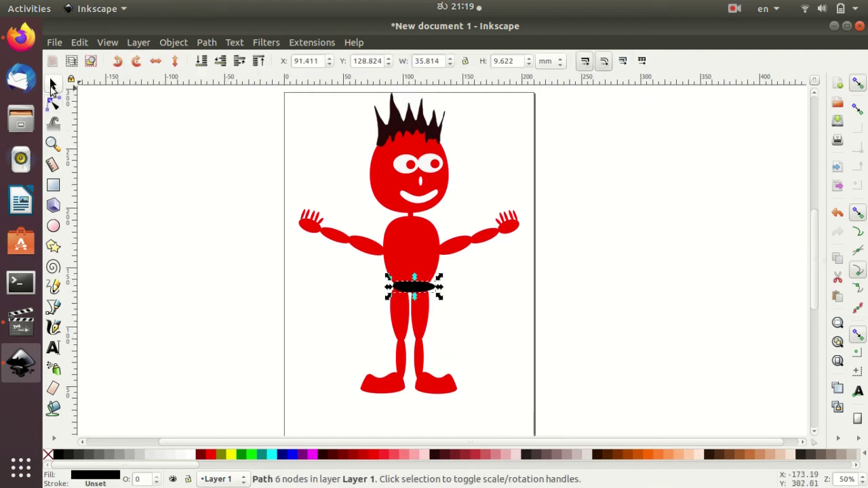
key("Right")
key("Right")
key("Right")
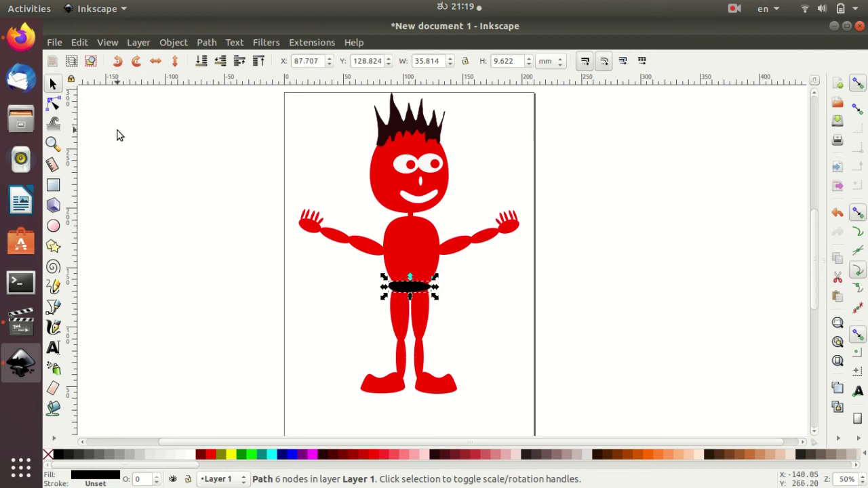
key("Right")
key("Right")
left_click(511, 351)
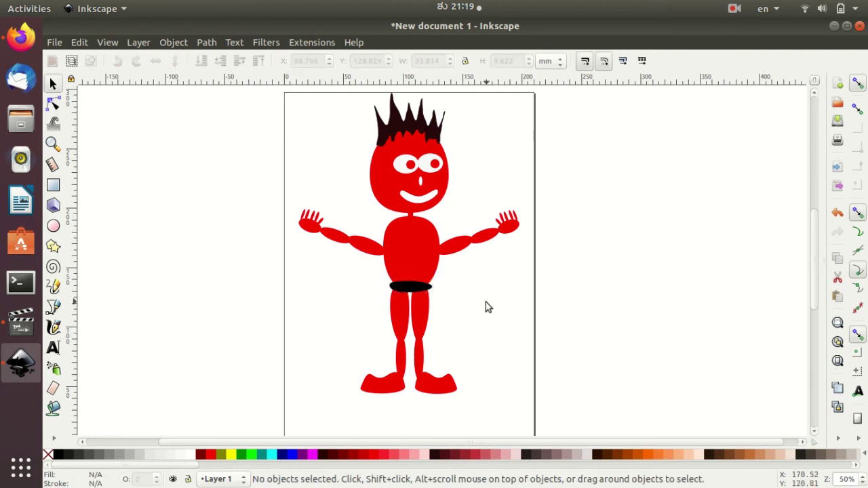
scroll(485, 301, "up", 1)
scroll(484, 312, "up", 1)
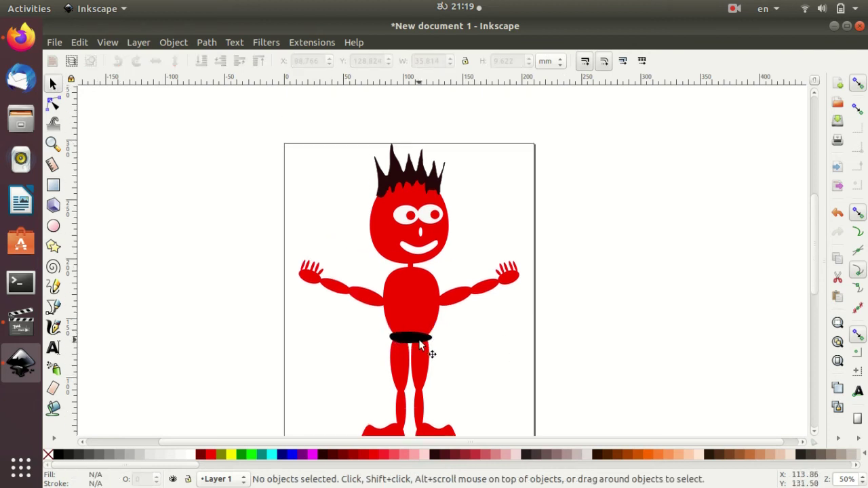
Shift the torso slightly and give it a yellow fill and outline
left_click(433, 330)
left_click_drag(439, 325, 442, 326)
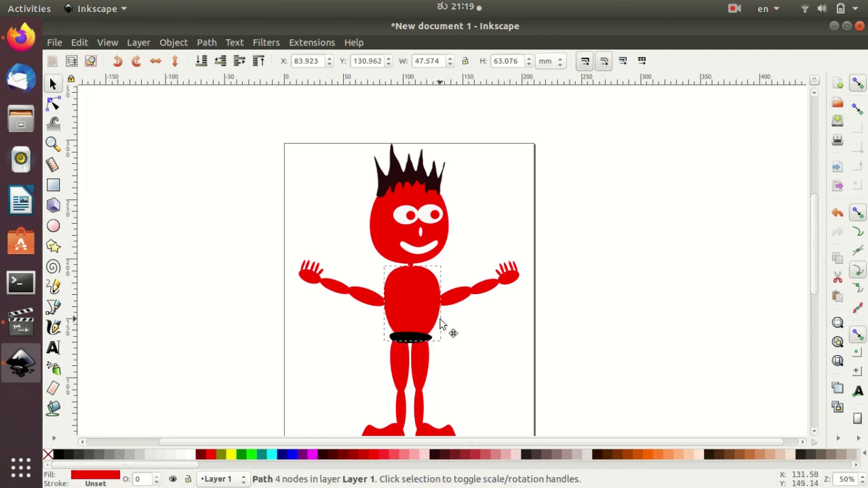
left_click(469, 346)
left_click(410, 300)
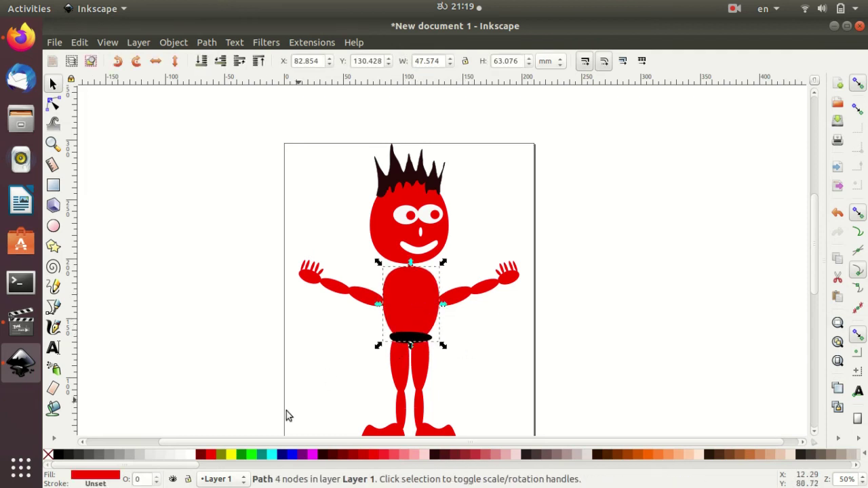
left_click(233, 455, "shift")
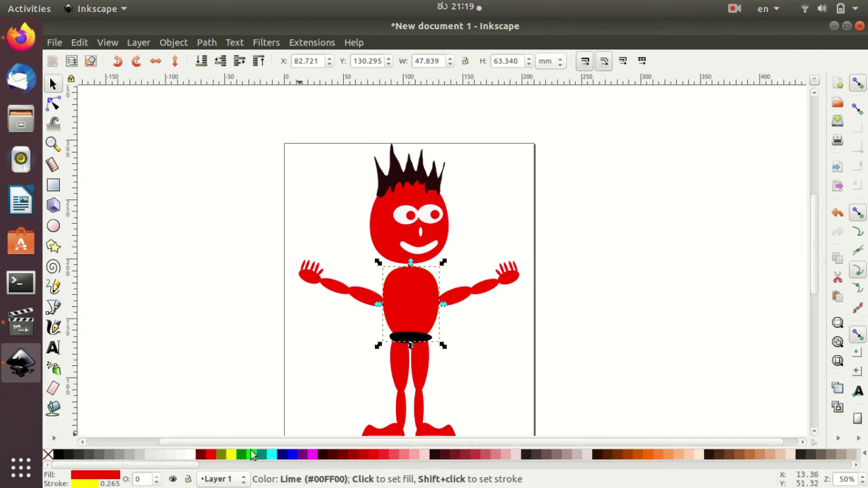
left_click(231, 455)
left_click(451, 367)
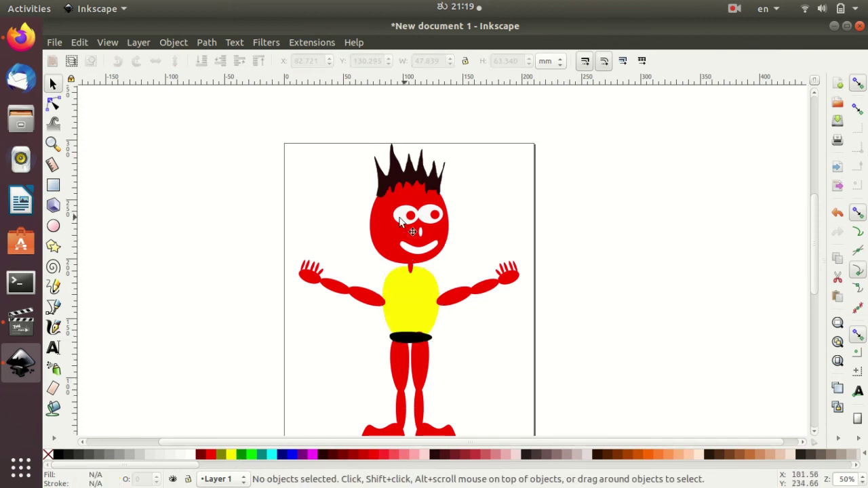
Fill the head light pink (#F4D7D7)
left_click(379, 229)
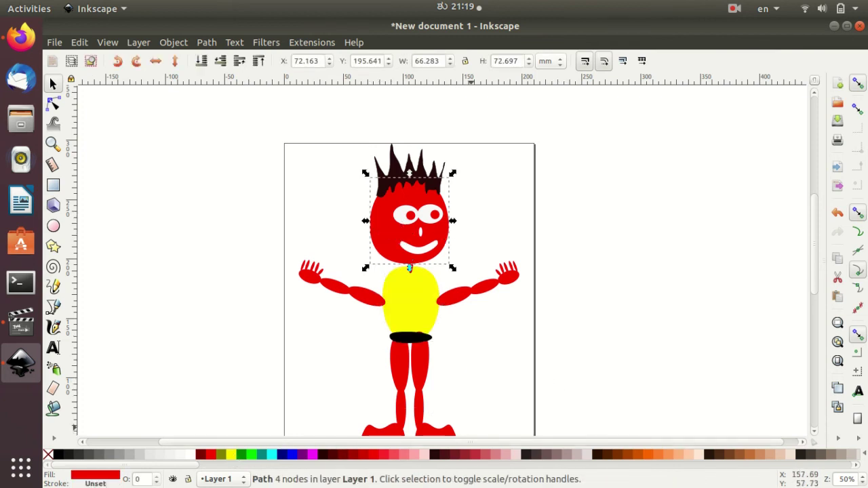
left_click(512, 455)
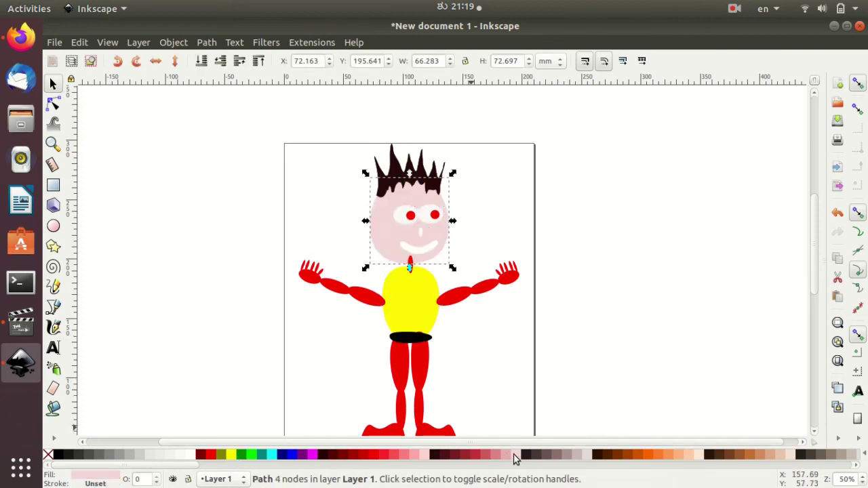
left_click(453, 300)
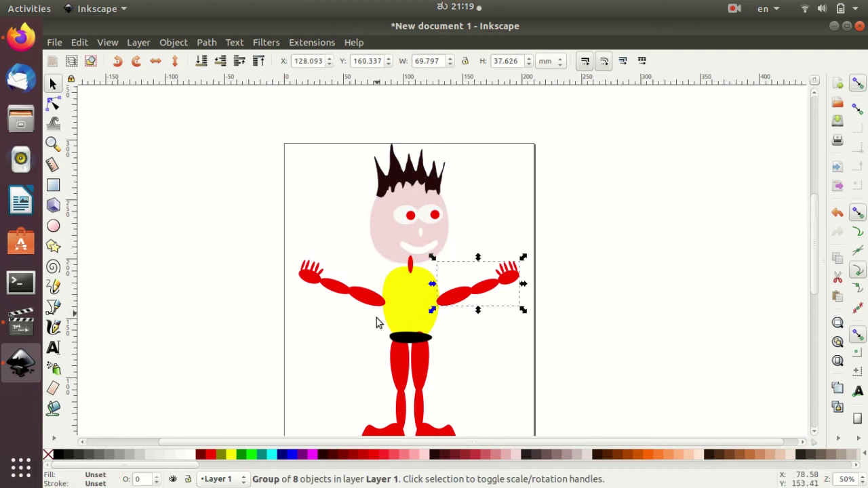
Ungroup the right arm into separate ellipses and tint its upper arm pink
left_click(174, 42)
left_click(210, 141)
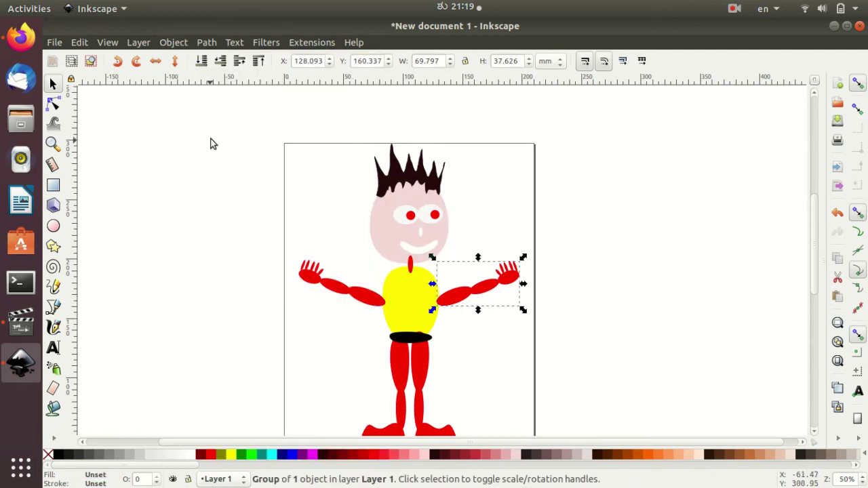
left_click(174, 42)
left_click(221, 152)
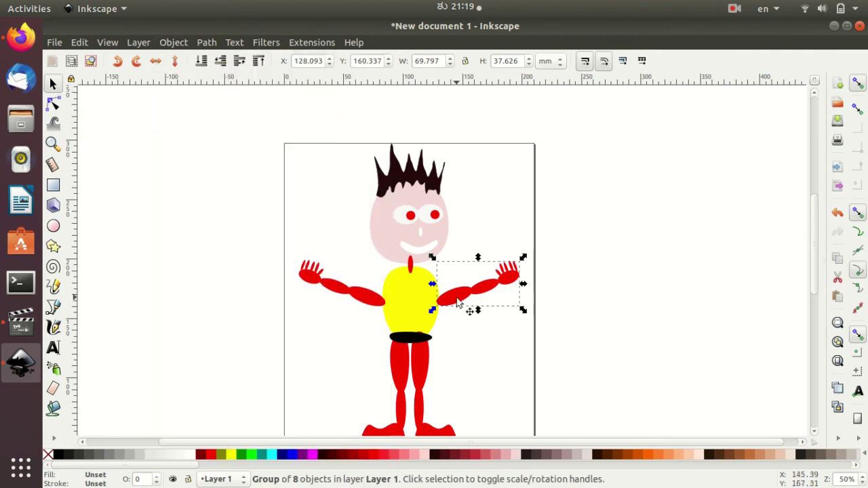
right_click(446, 280)
left_click(647, 182)
right_click(463, 292)
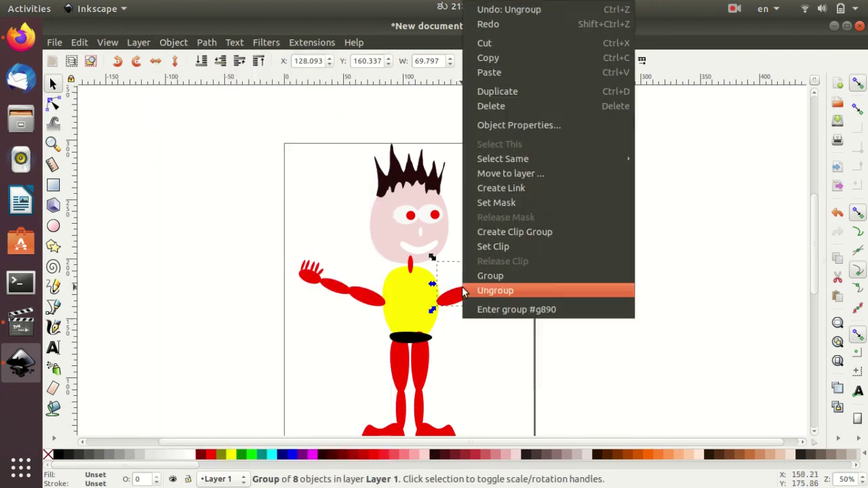
left_click(485, 294)
left_click(470, 317)
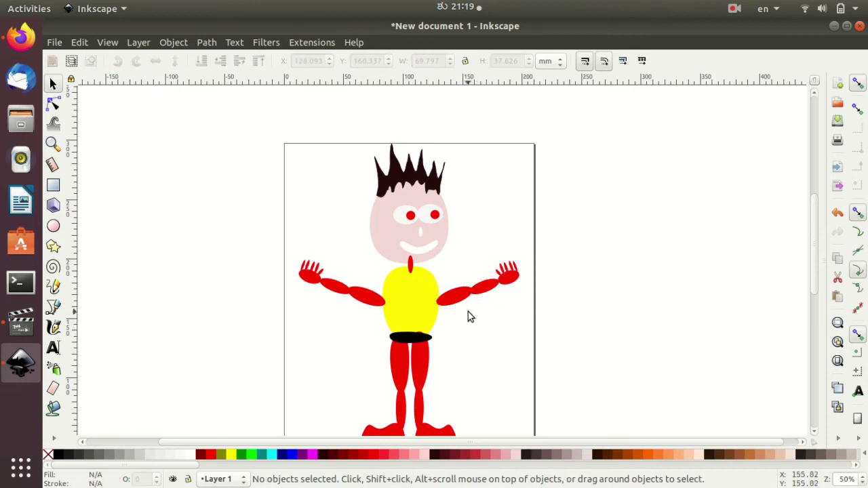
left_click(448, 293)
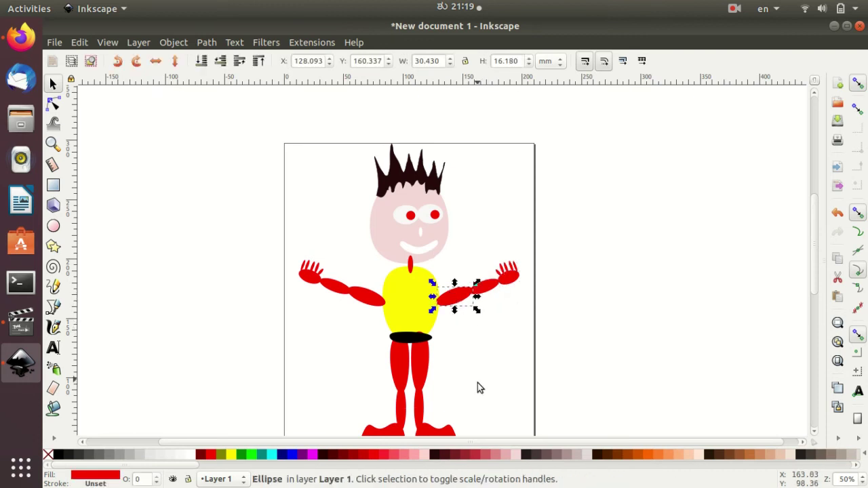
left_click(517, 454)
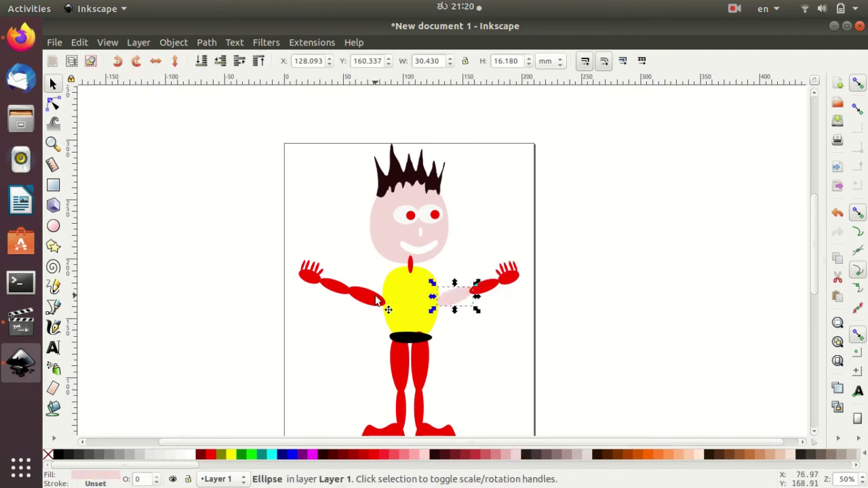
Ungroup the left arm into separate ellipses and tint its upper arm pink
left_click(377, 300)
right_click(377, 301)
left_click(405, 293)
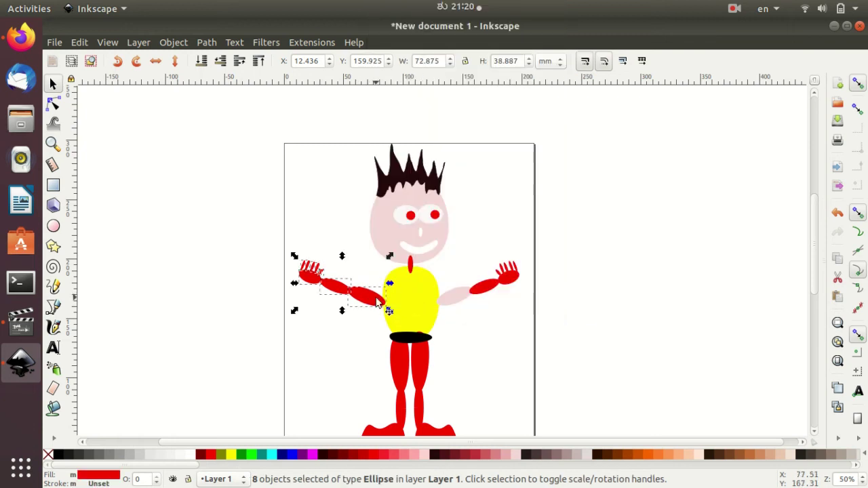
left_click(378, 301)
left_click(377, 372)
left_click(380, 306)
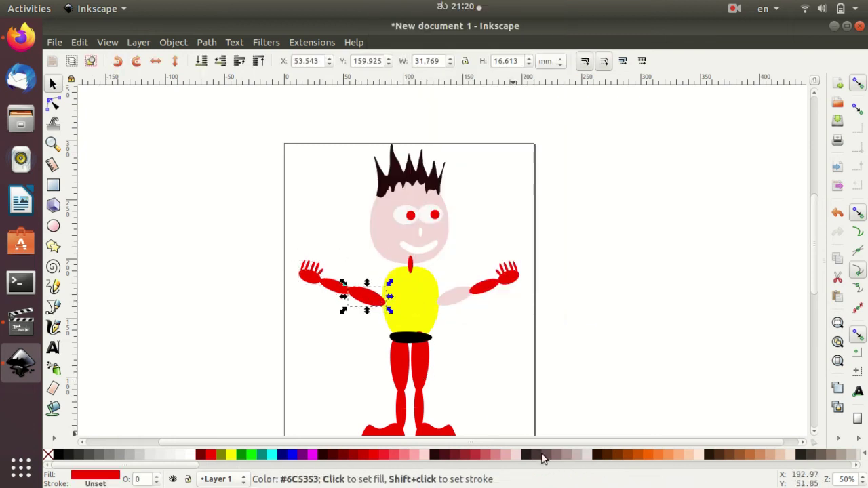
left_click(518, 454)
left_click(493, 382)
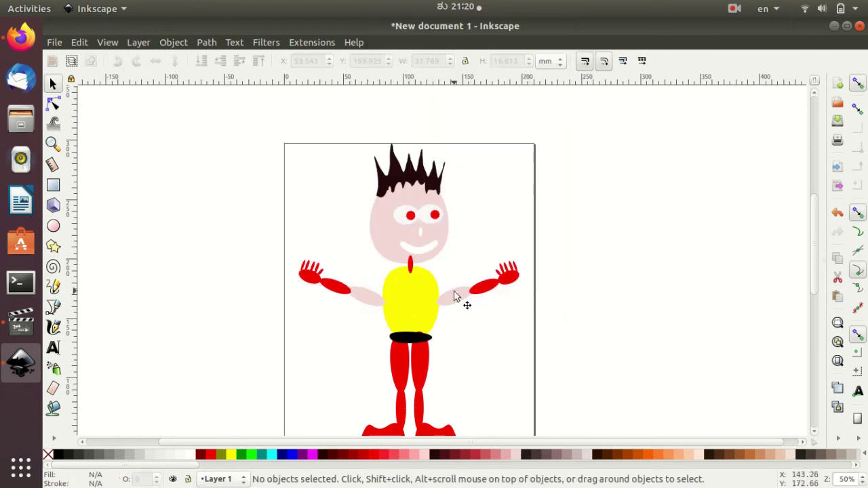
Make both upper arms yellow to match the shirt
left_click(379, 301)
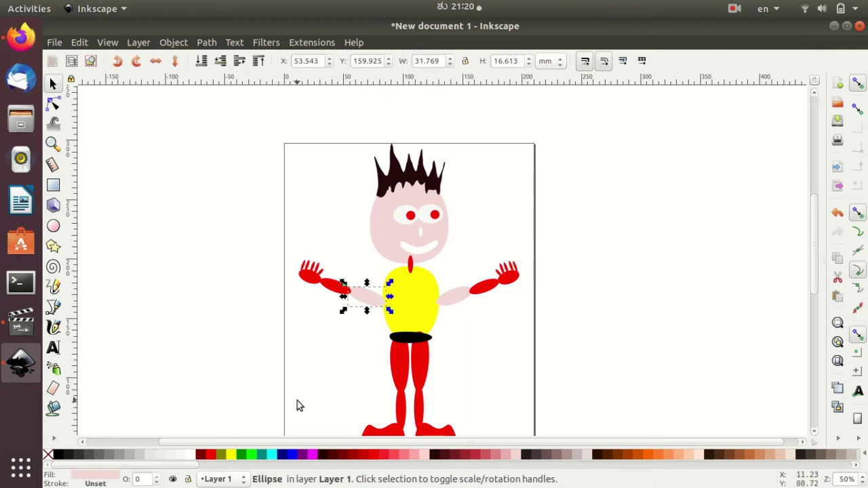
left_click(231, 455)
left_click(457, 297)
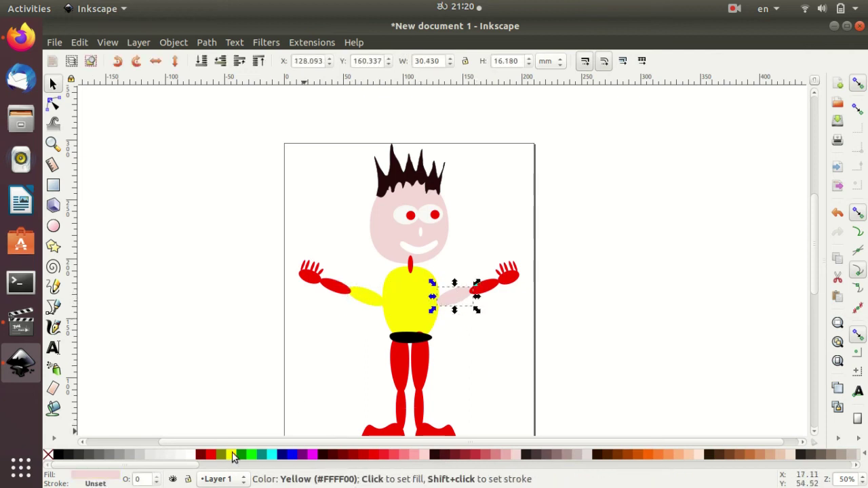
left_click(233, 454)
Fill both forearms pink
left_click(333, 291)
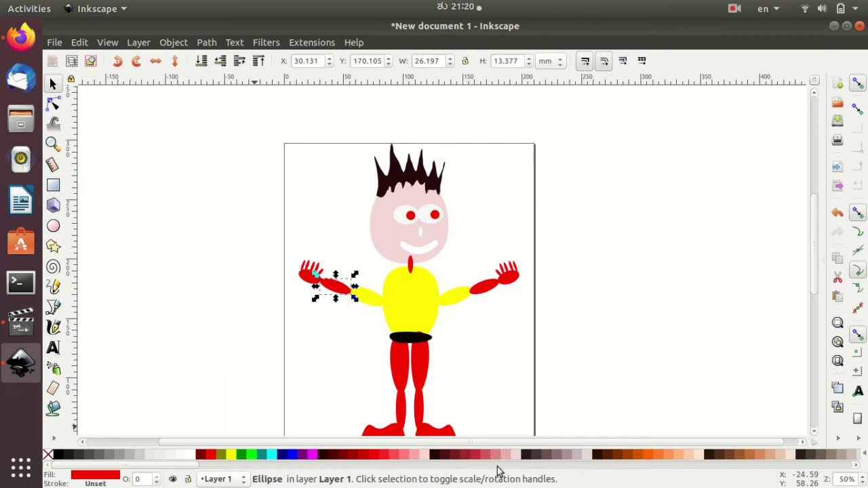
left_click(515, 455)
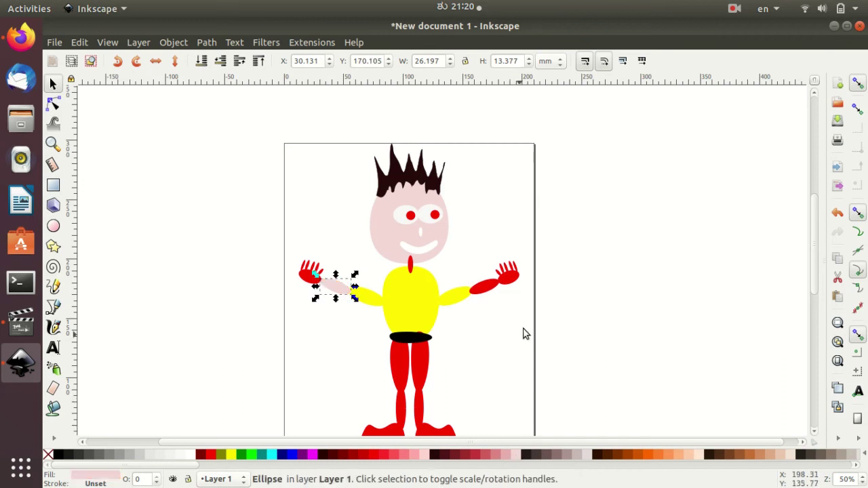
left_click(506, 454)
left_click(495, 290)
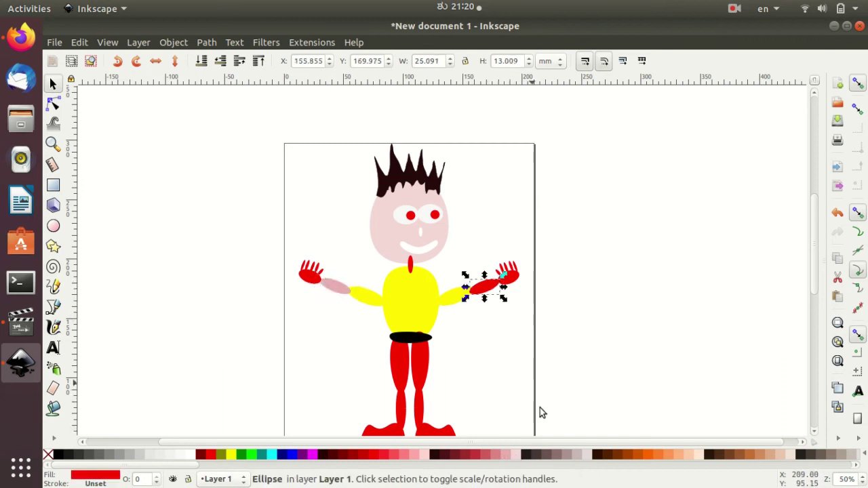
left_click(507, 453)
left_click(514, 293)
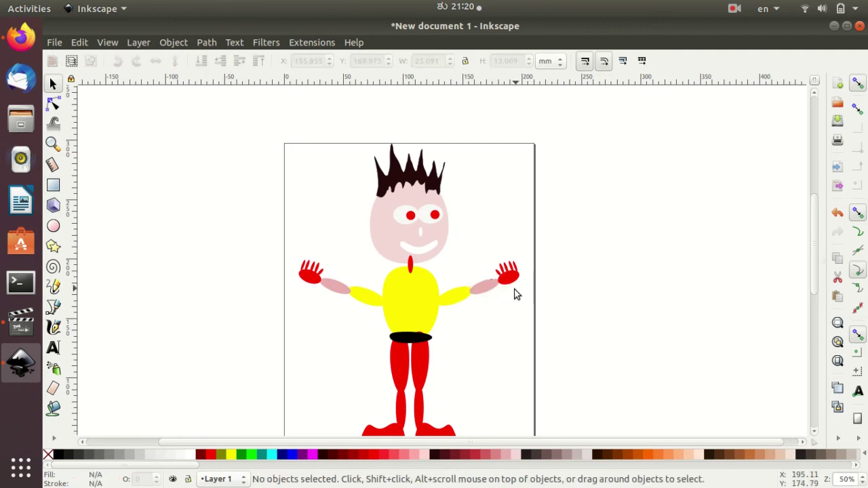
Group the six left-hand ellipses and fill them light pink
left_click(316, 274)
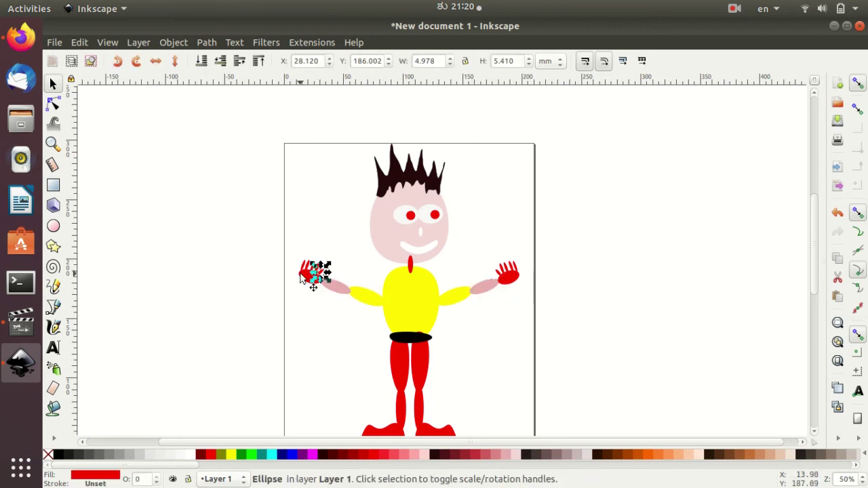
left_click(300, 252)
mouse_move(296, 246)
left_mouse_down()
mouse_move(309, 284)
mouse_move(327, 297)
left_mouse_up()
left_click(185, 44)
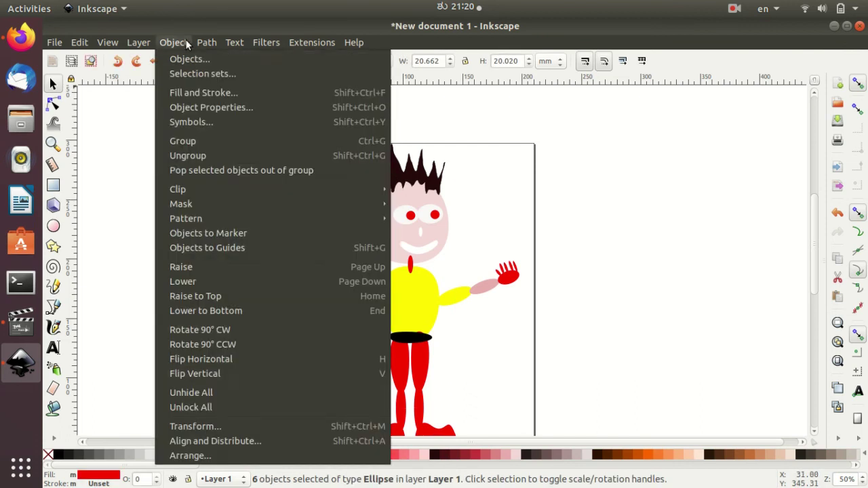
left_click(210, 143)
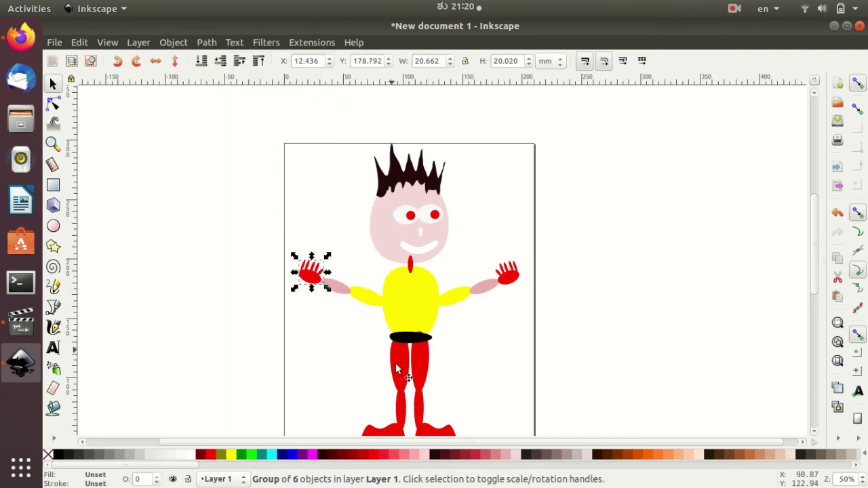
left_click(515, 455)
left_click(517, 300)
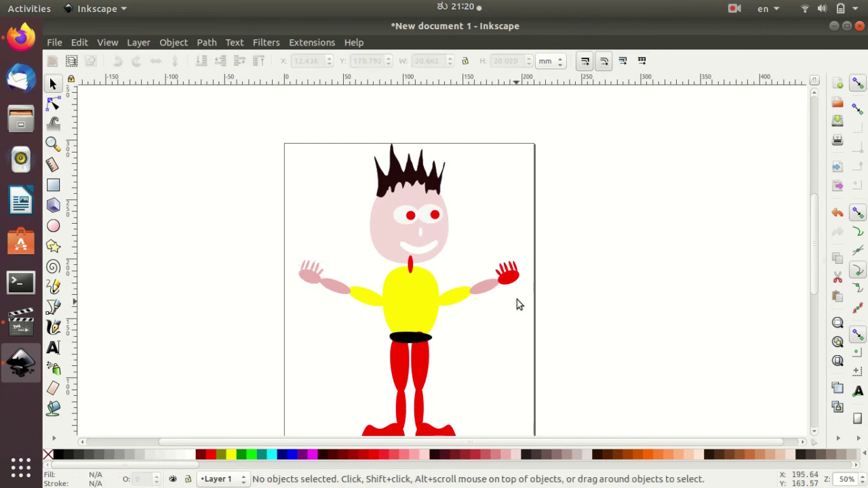
Group the six right-hand ellipses and fill them light pink
left_click_drag(493, 253, 524, 293)
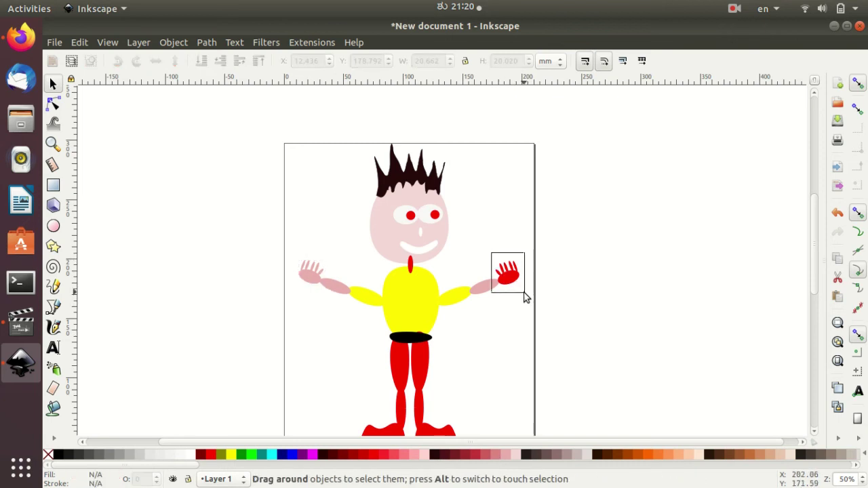
left_click(166, 42)
left_click(209, 141)
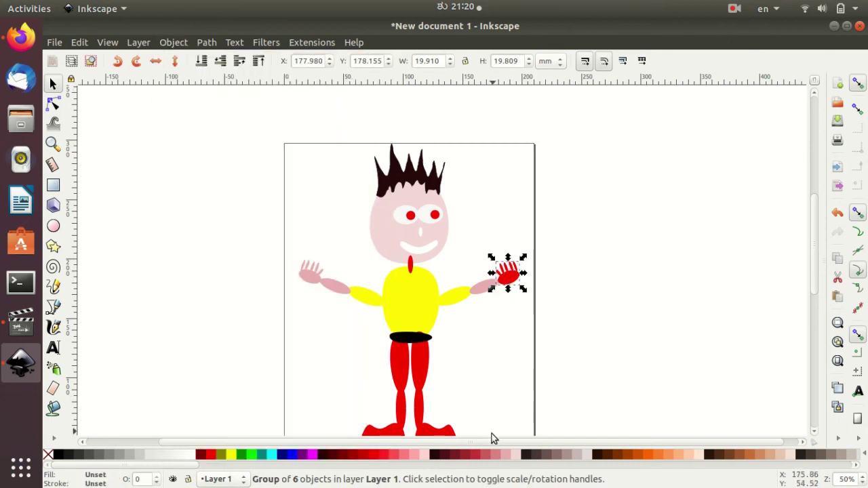
left_click(512, 454)
left_click(598, 315)
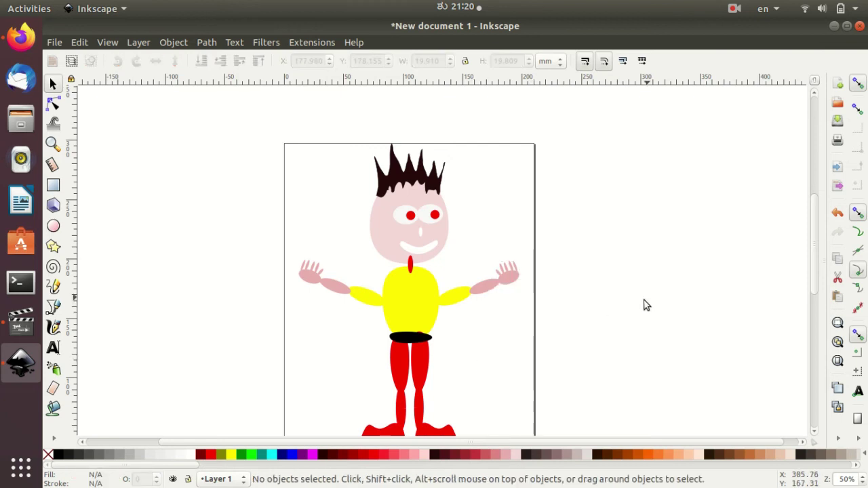
scroll(606, 326, "down", 2)
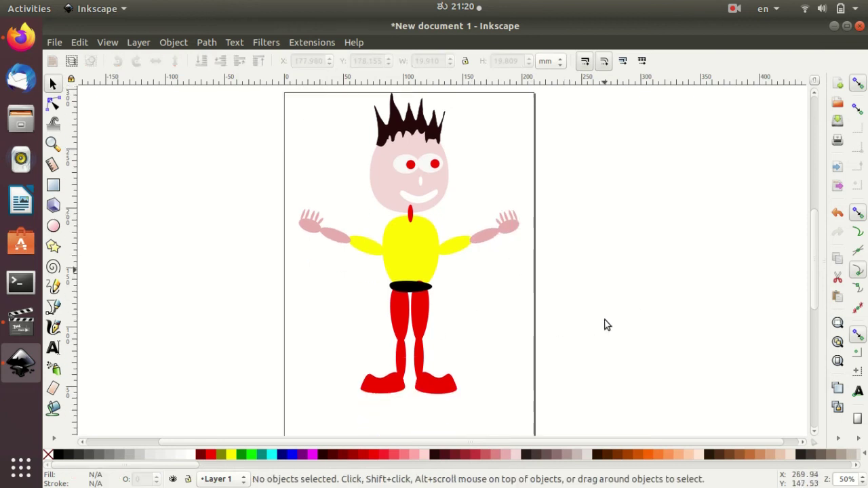
Stretch the small red neck shape wider and shorter and make it pink
left_click(412, 217)
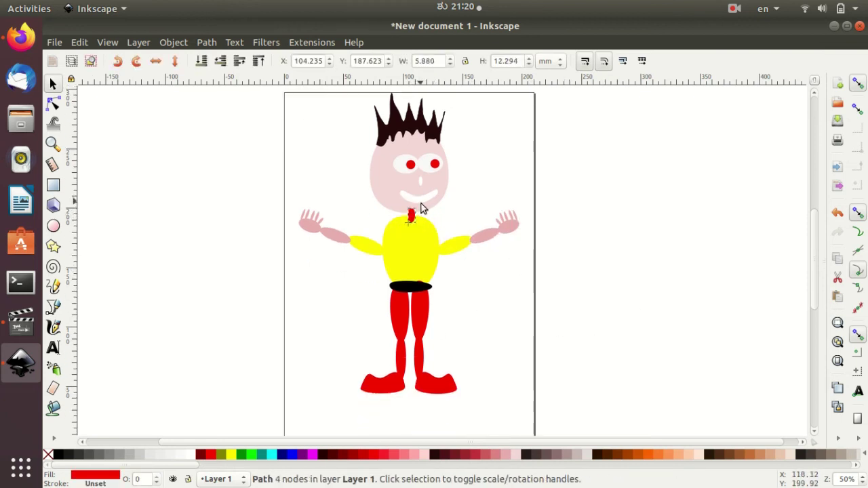
left_click_drag(421, 203, 424, 204)
left_click(504, 455)
left_click(493, 343)
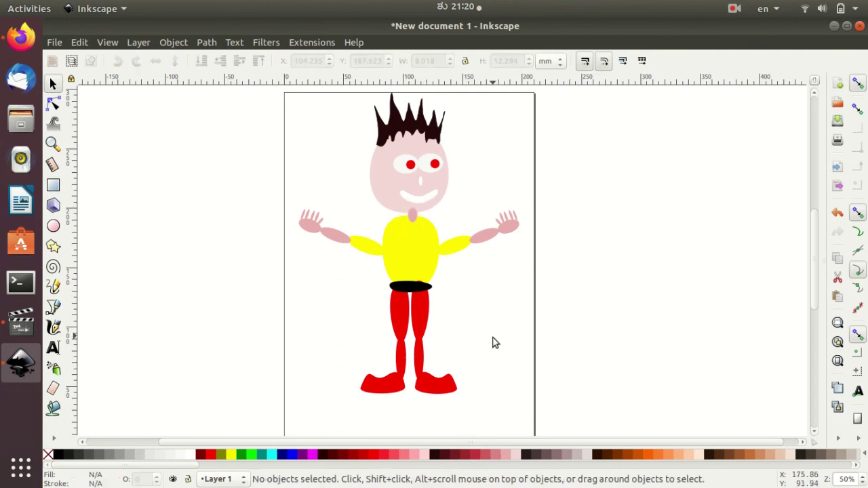
Ungroup the left leg and make its lower leg light pink
scroll(506, 352, "down", 1)
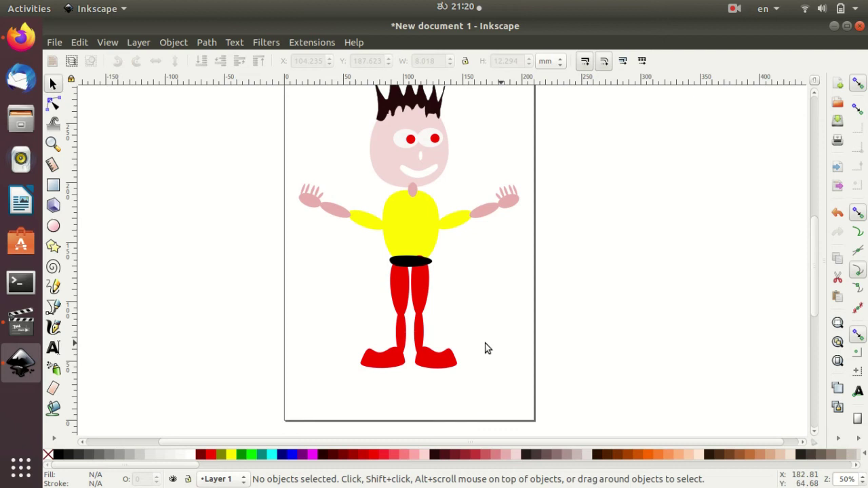
left_click(400, 298)
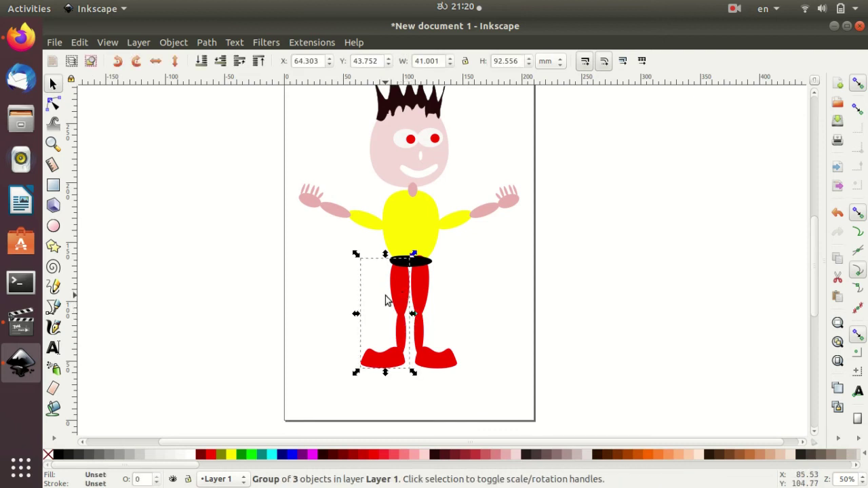
right_click(385, 299)
left_click(353, 248)
left_click(407, 310)
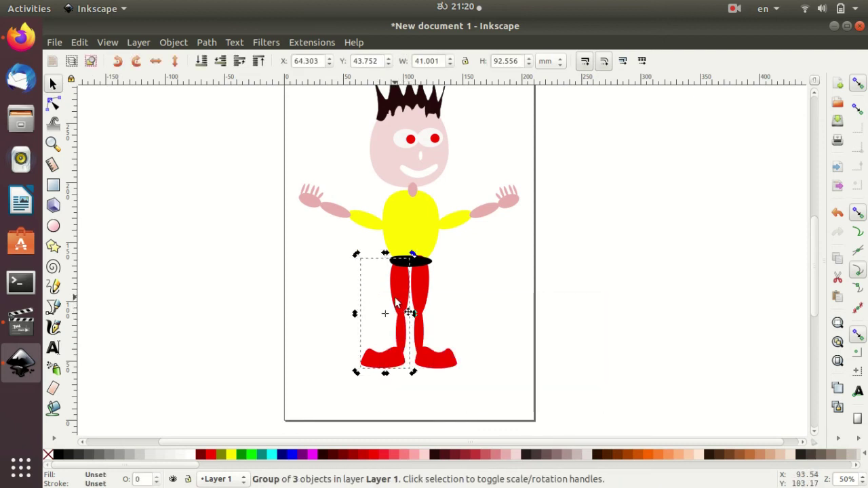
right_click(397, 302)
left_click(428, 296)
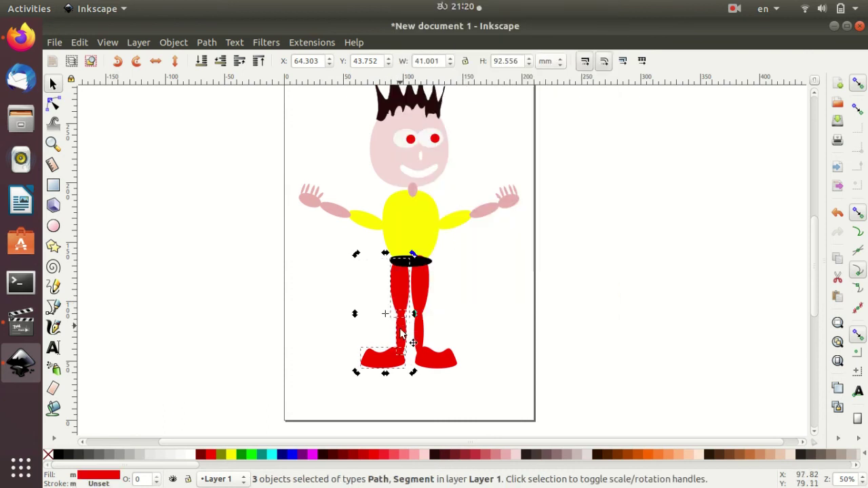
left_click(505, 287)
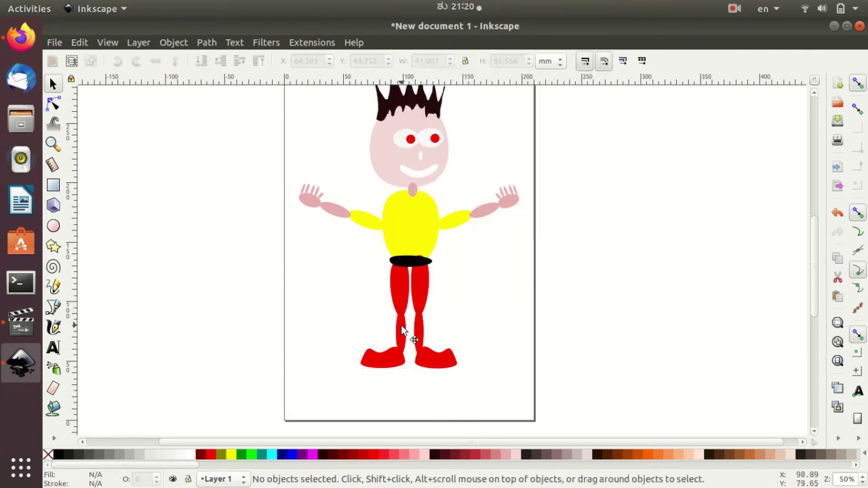
left_click(402, 330)
left_click(415, 455)
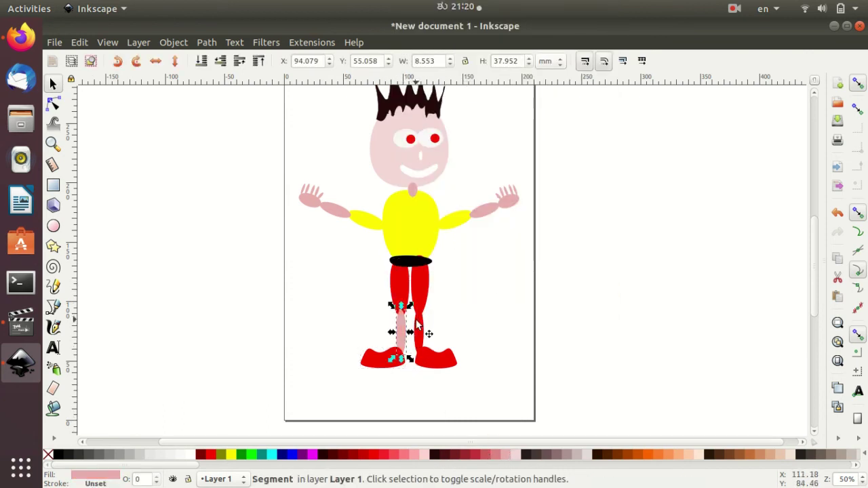
Ungroup the right leg group into separate pieces
left_click(416, 324)
right_click(437, 326)
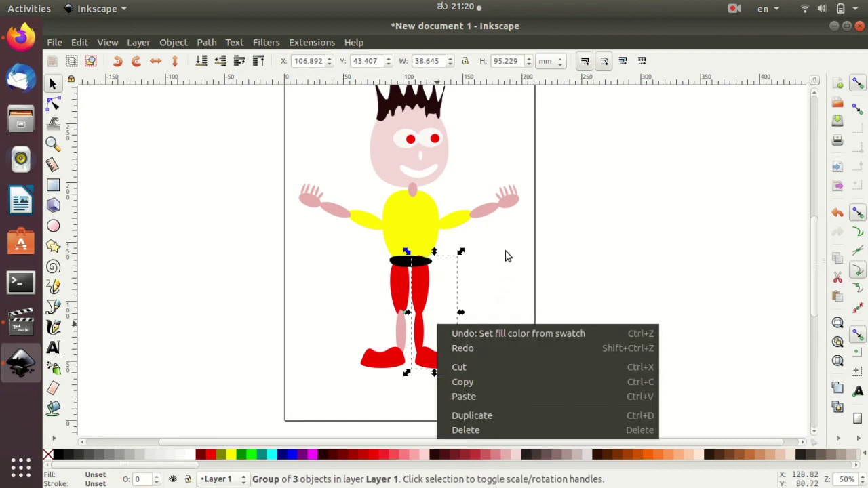
right_click(441, 287)
left_click(477, 248)
left_click(459, 316)
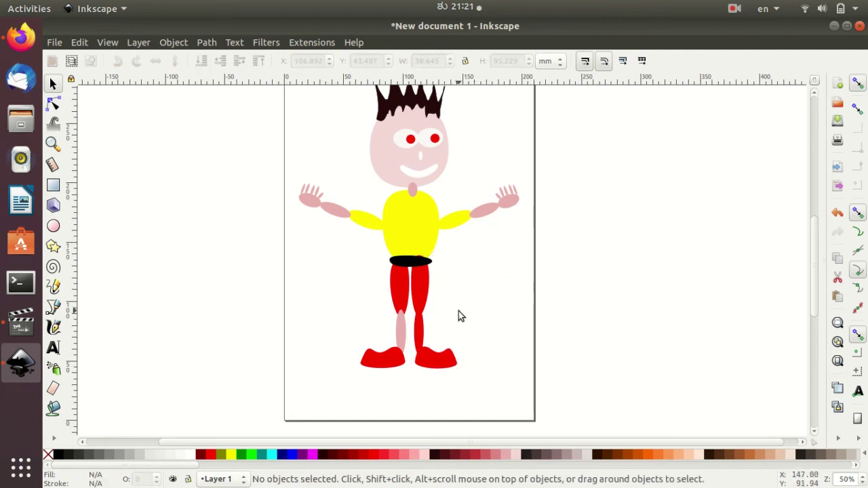
right_click(435, 320)
left_click(429, 305)
right_click(434, 307)
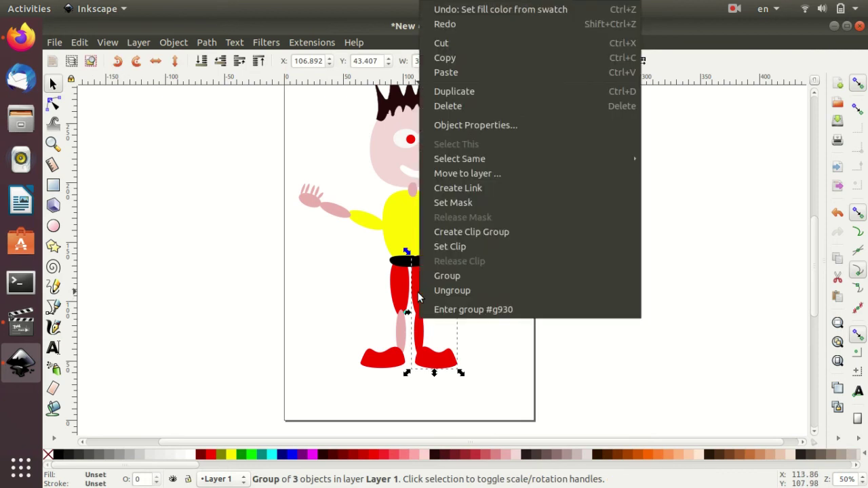
left_click(440, 290)
left_click(436, 329)
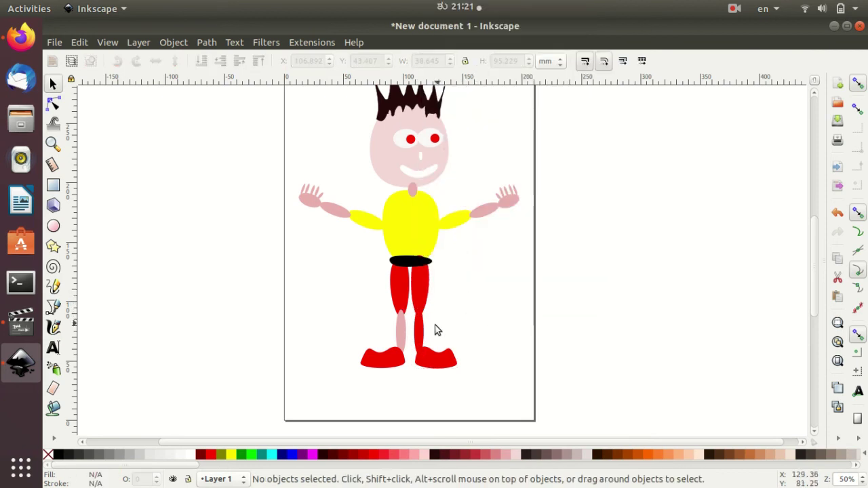
Make the right lower leg skin pink and both red shoes dark maroon (#501616)
left_click(419, 332)
left_click(507, 456)
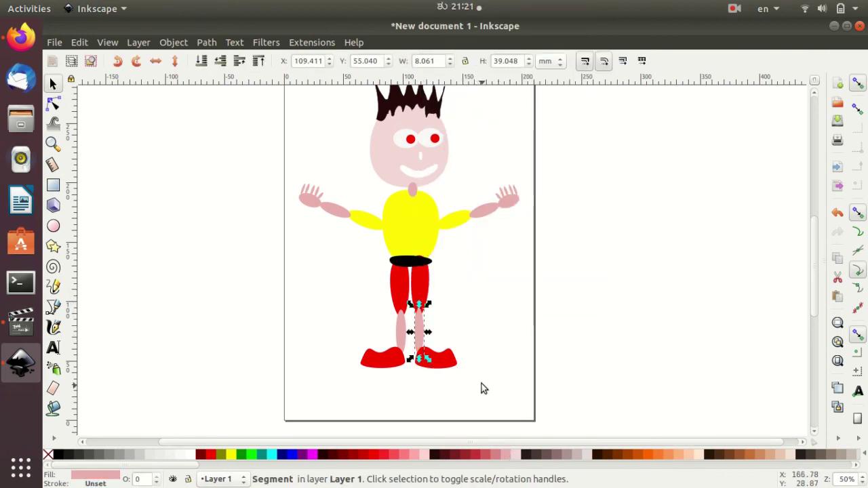
left_click(481, 387)
left_click(448, 365)
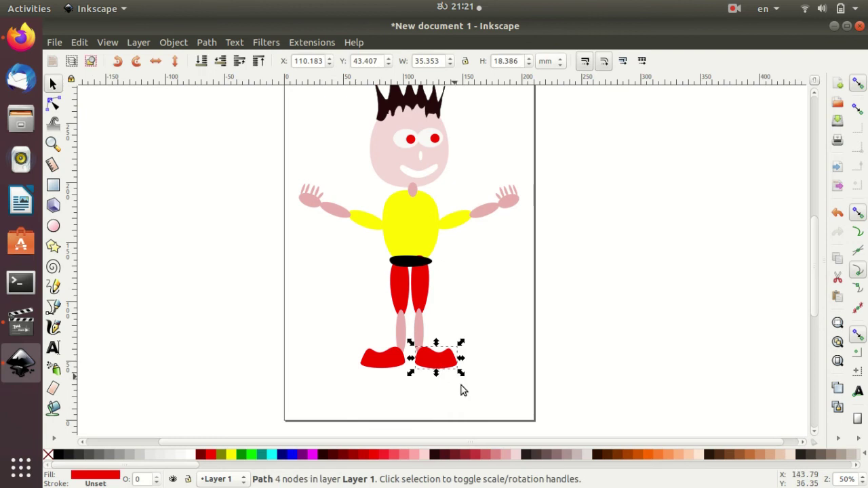
left_click(438, 455)
left_click(374, 368)
left_click(434, 454)
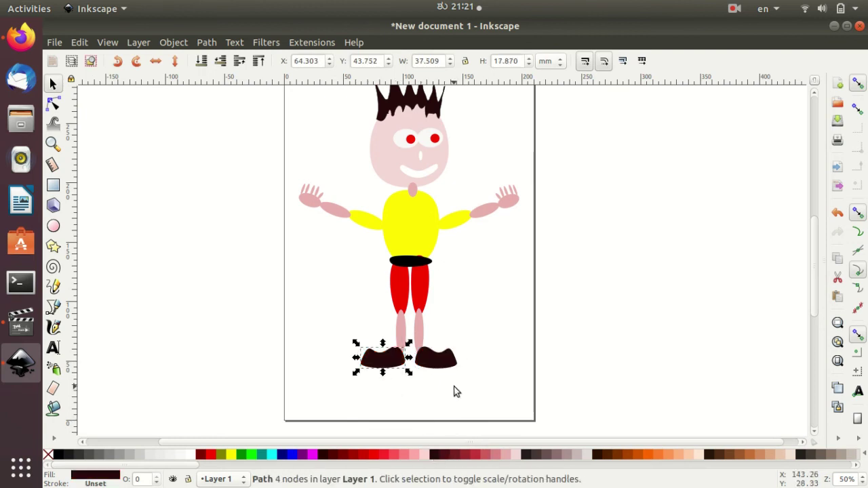
left_click(456, 392)
With the Node tool, pull the tops of both red trouser legs up under the belt
left_click(417, 328)
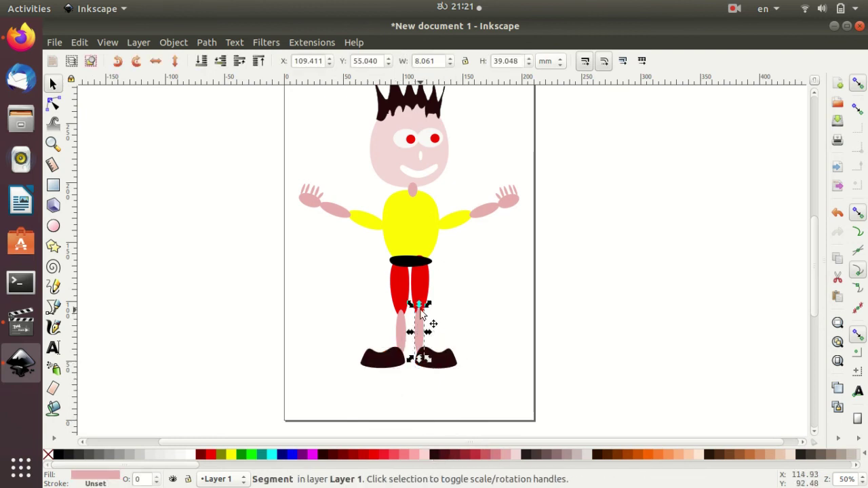
left_click(53, 104)
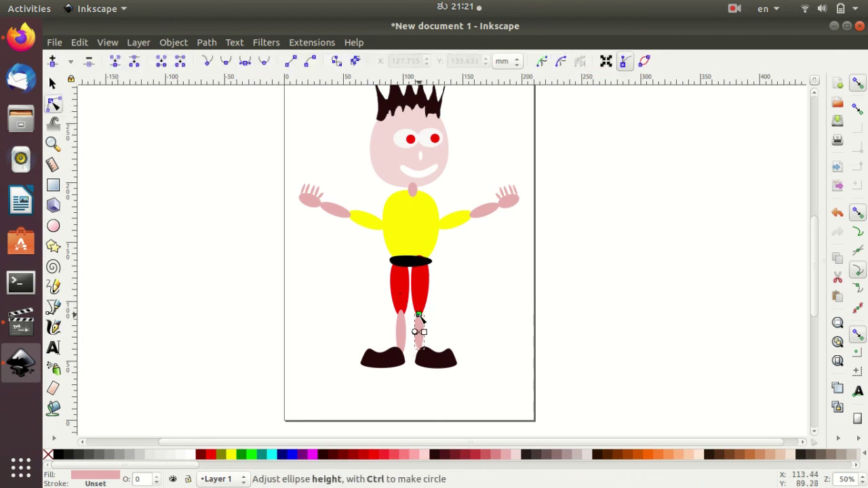
left_click(401, 329)
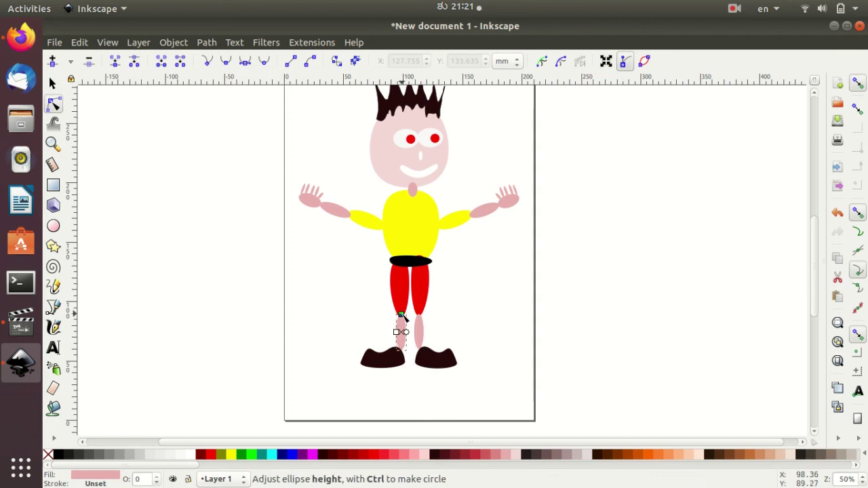
left_click(518, 349)
left_click(422, 285)
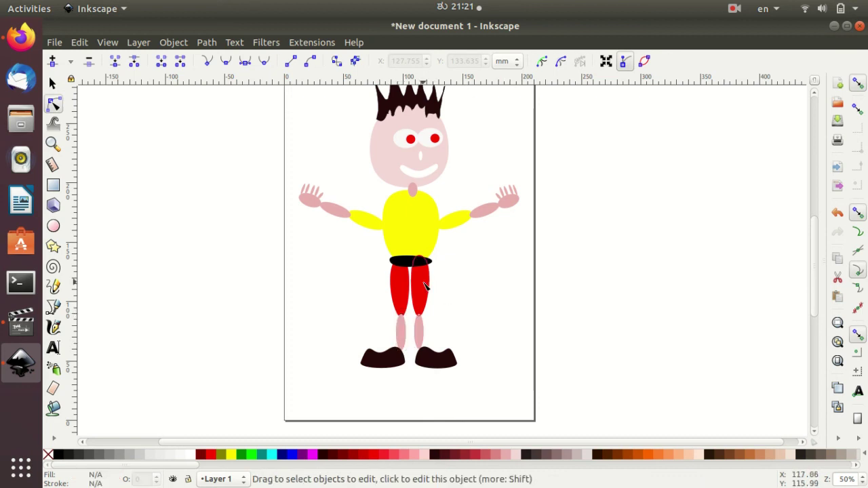
left_click_drag(421, 280, 423, 272)
left_click(401, 266)
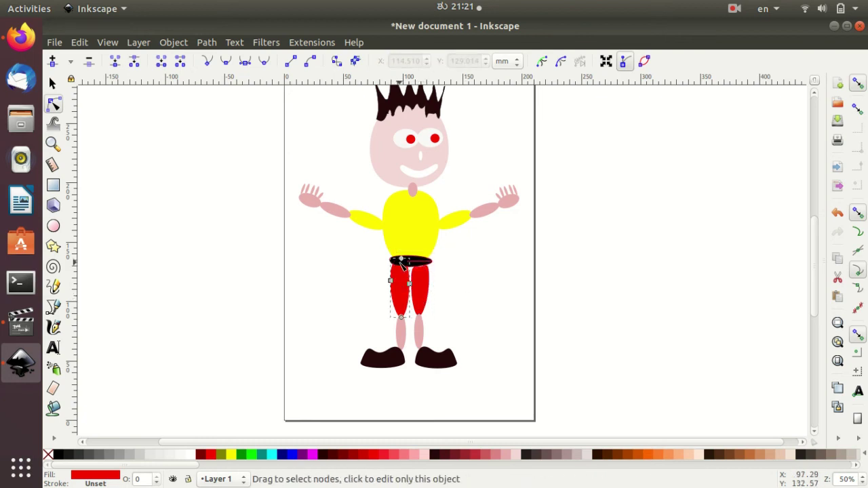
left_click_drag(401, 264, 403, 261)
left_click(465, 306)
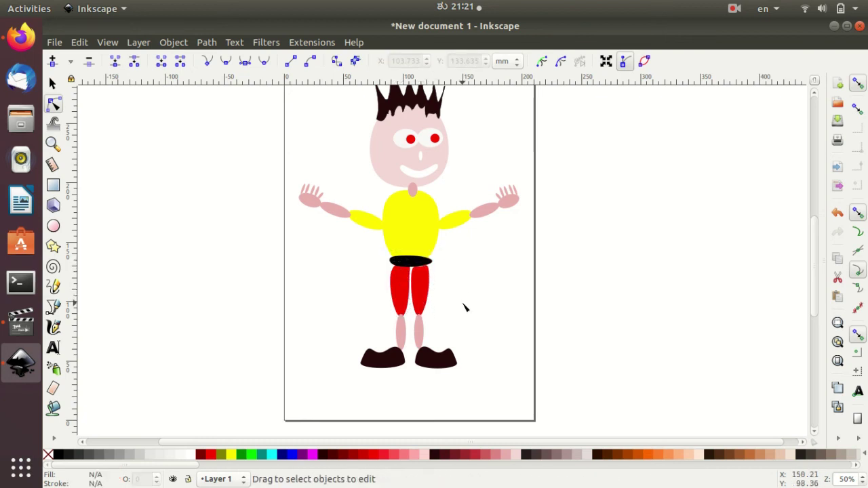
Inspect the black belt's nodes and scroll to review the legs
left_click(434, 263)
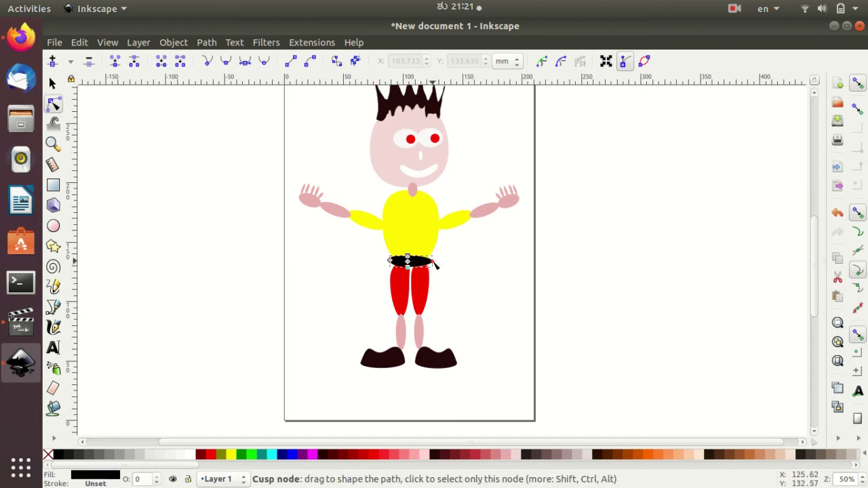
left_click(434, 263)
left_click(472, 311)
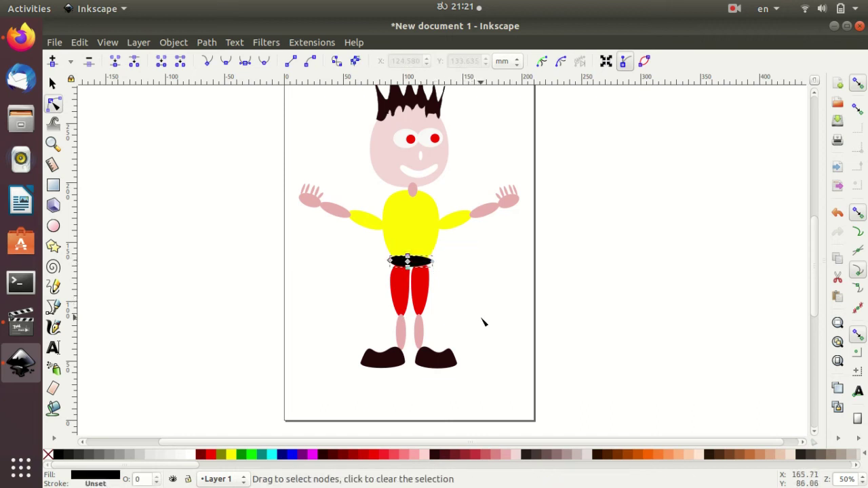
scroll(592, 345, "down", 1)
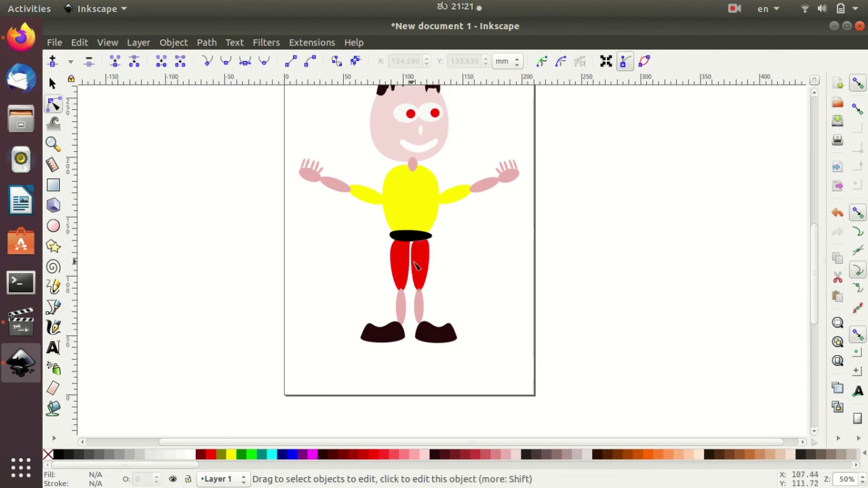
scroll(638, 340, "up", 2)
scroll(639, 339, "up", 1)
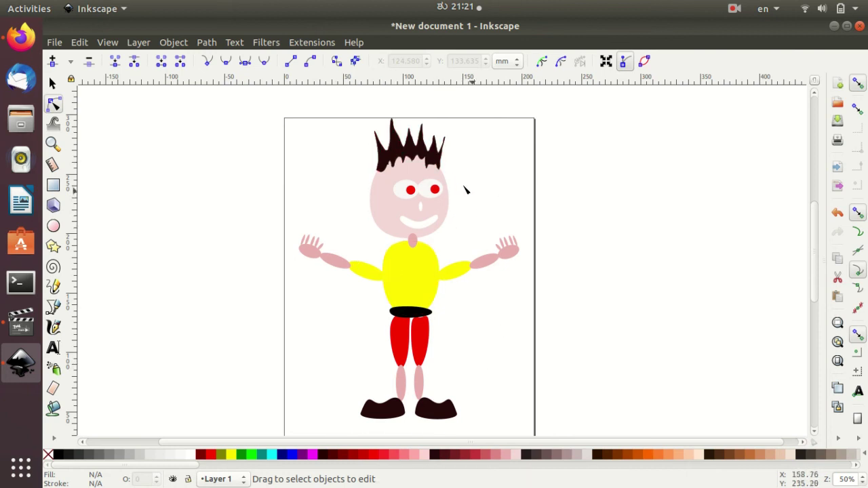
scroll(547, 377, "down", 2)
scroll(546, 374, "up", 1)
scroll(546, 373, "up", 1)
Colour the belt blue
left_click(410, 312)
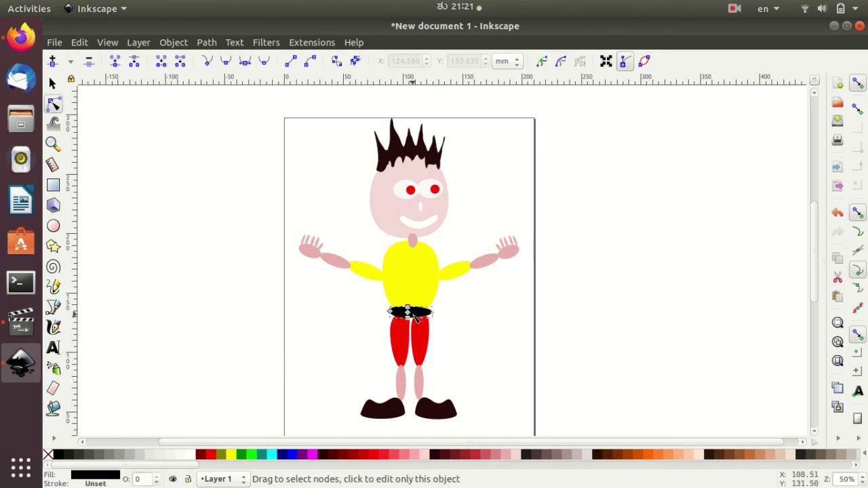
left_click(251, 457)
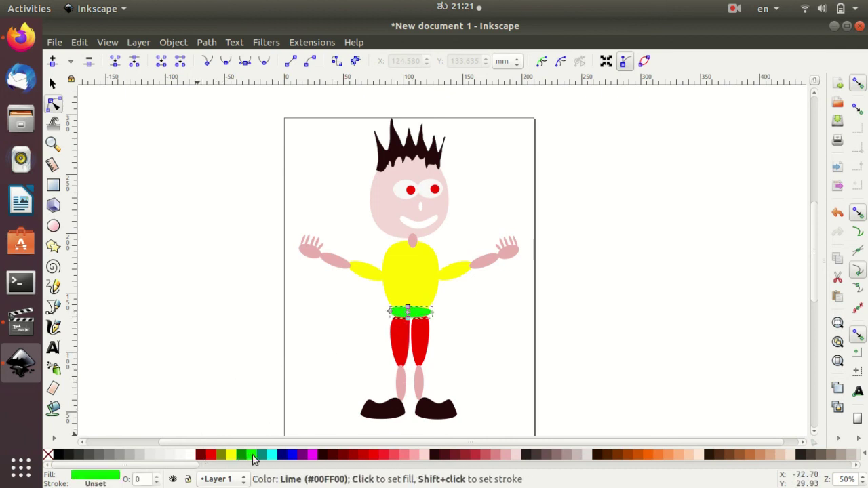
left_click(290, 457)
left_click(477, 373)
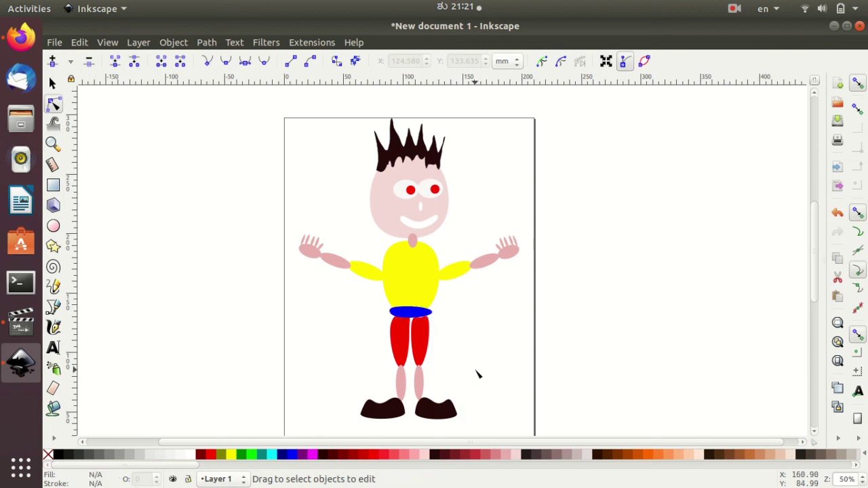
Fill the neck salmon pink (#FF8080) and raise its top node toward the chin
left_click(412, 242)
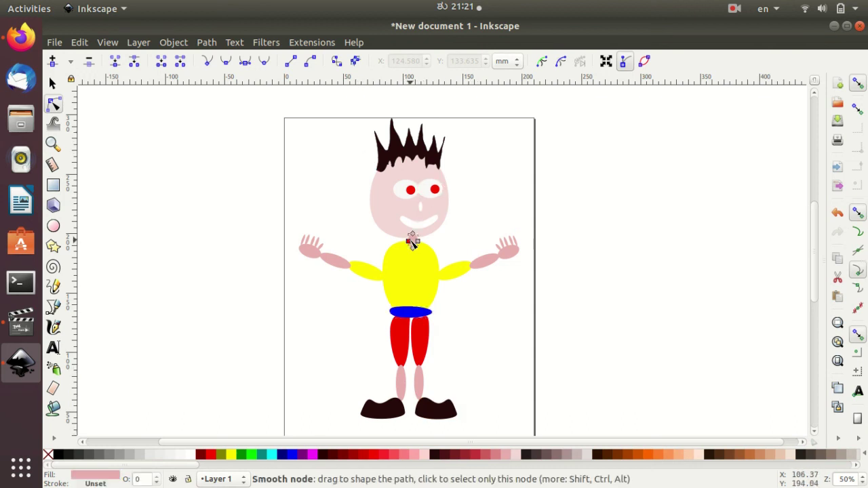
left_click(403, 455)
left_click(473, 387)
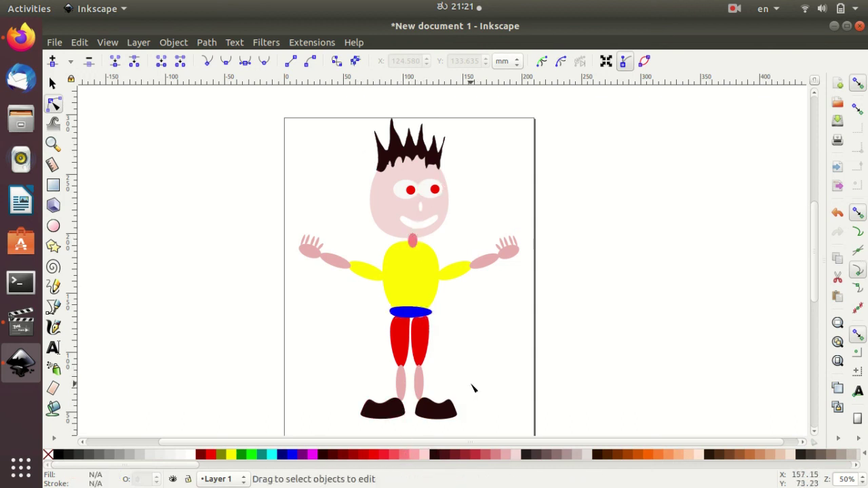
scroll(523, 372, "up", 1)
left_click(412, 267)
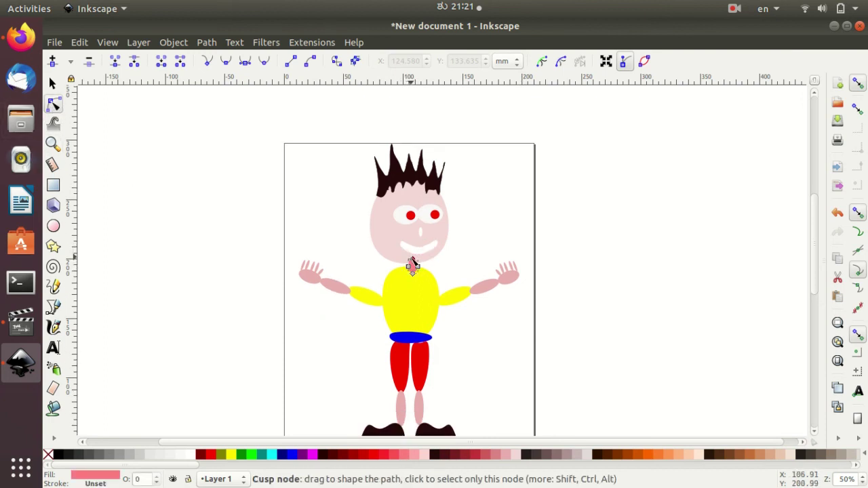
left_click_drag(413, 266, 415, 265)
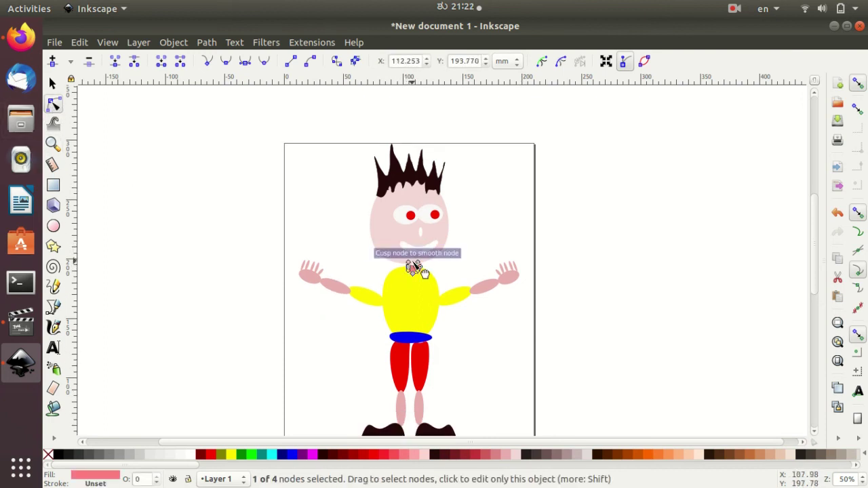
left_click(481, 275)
scroll(493, 357, "up", 2)
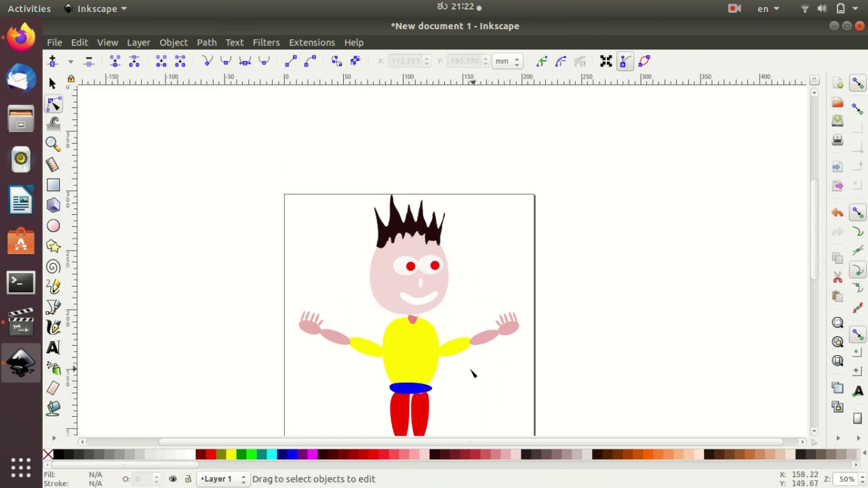
Shorten the outer end of the left yellow sleeve
scroll(343, 332, "down", 1)
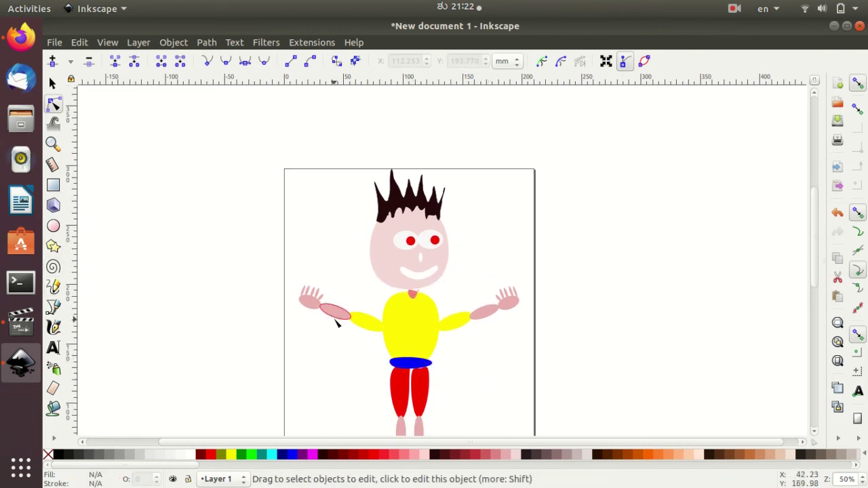
left_click(331, 312)
left_click(354, 257)
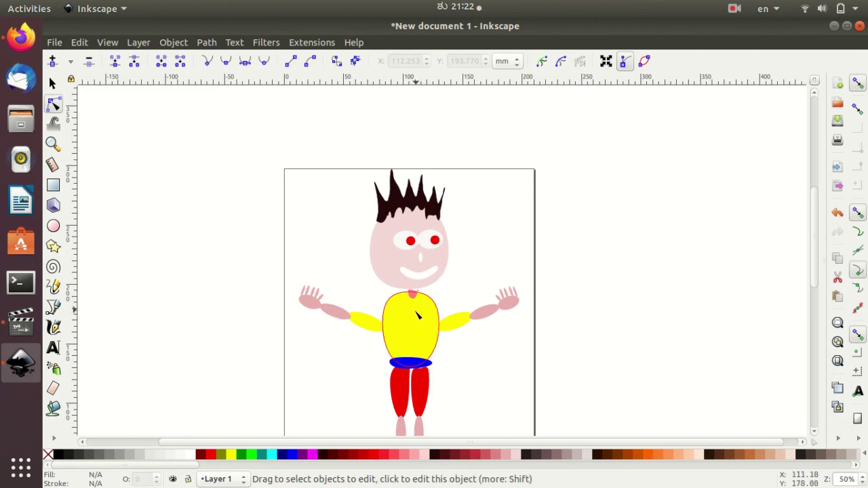
left_click(360, 325)
left_click_drag(349, 314, 352, 316)
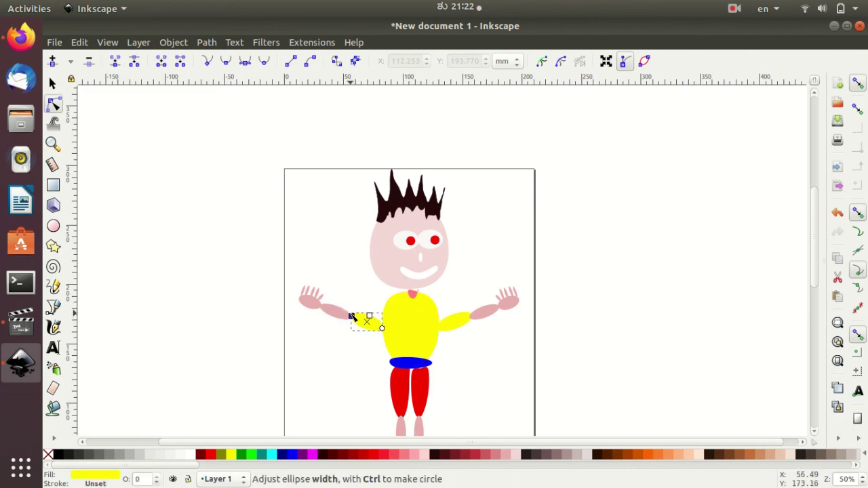
left_click(457, 317)
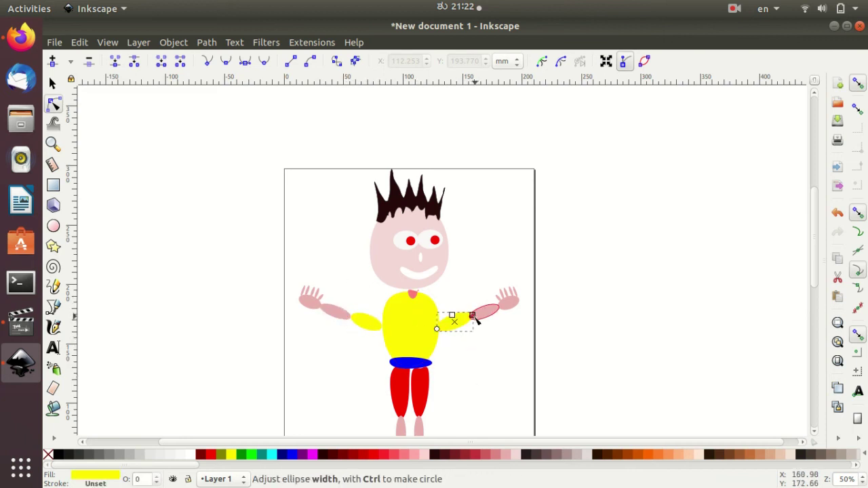
left_click(474, 384)
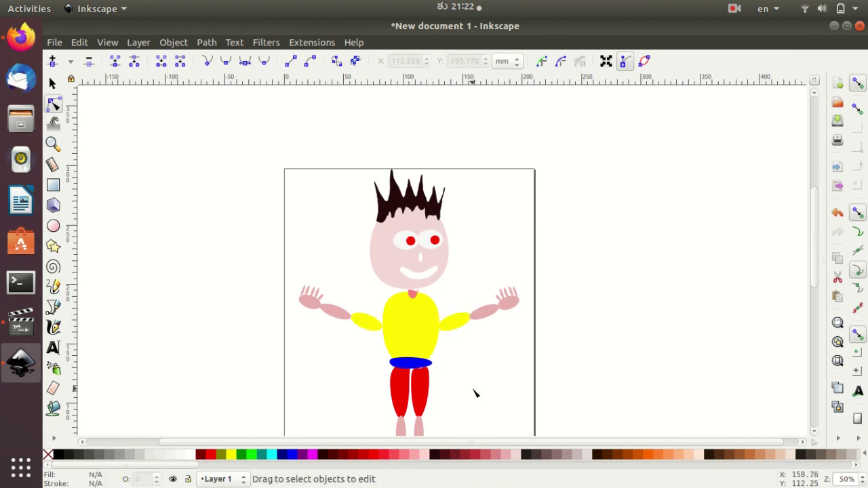
Adjust the left sleeve's height, then select the Star/Polygon tool
scroll(475, 378, "down", 1)
scroll(475, 373, "down", 1)
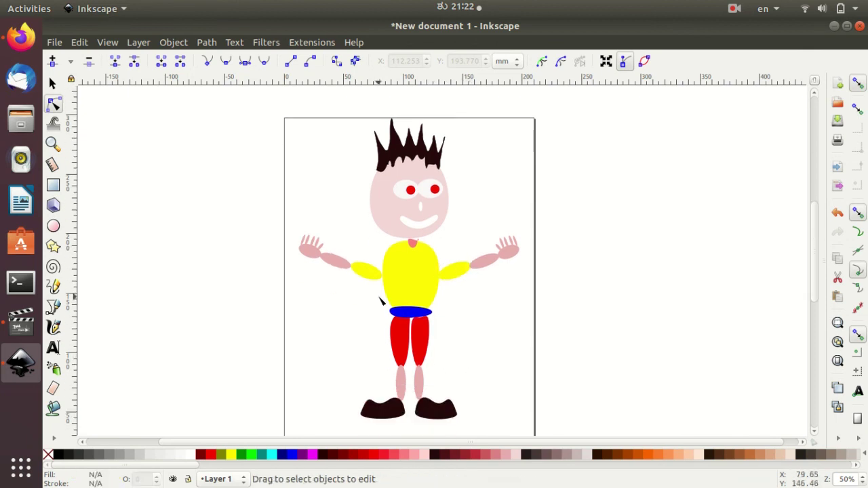
left_click(371, 271)
left_click_drag(369, 268, 388, 287)
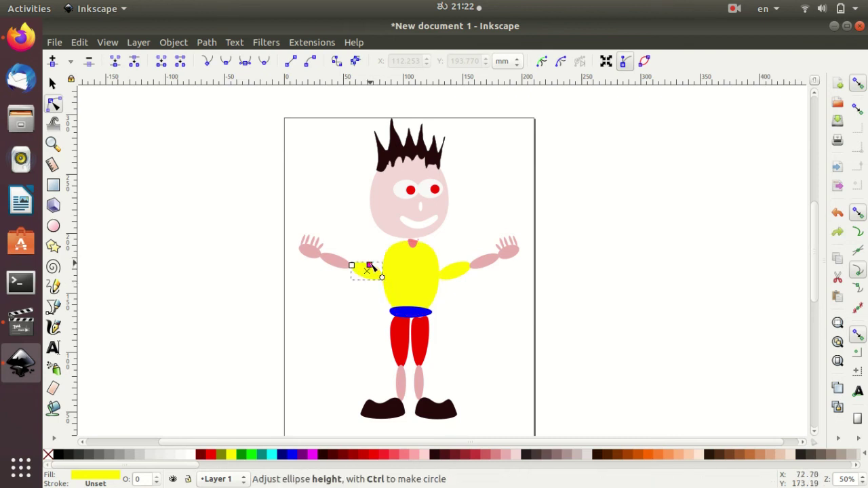
left_click(458, 344)
scroll(477, 355, "down", 1)
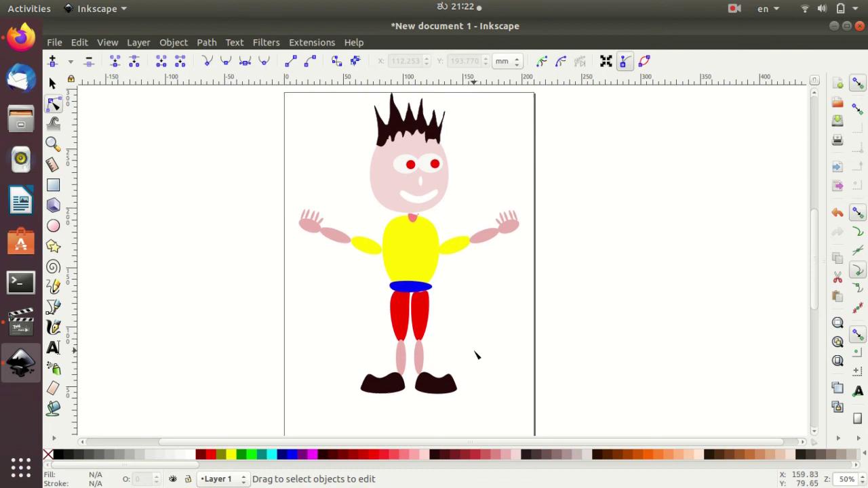
scroll(477, 355, "up", 1)
scroll(477, 355, "up", 1)
scroll(477, 355, "down", 1)
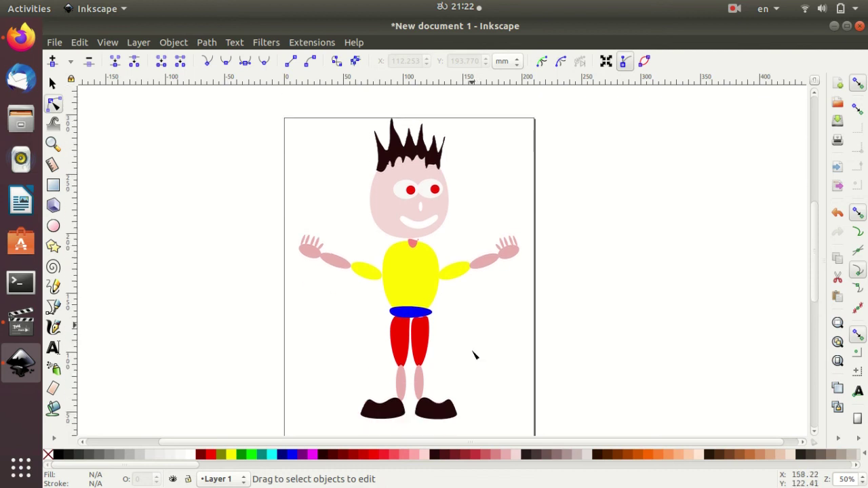
left_click(53, 247)
Draw a star on the shirt, scale it down, and fill it red
left_click_drag(402, 268, 383, 269)
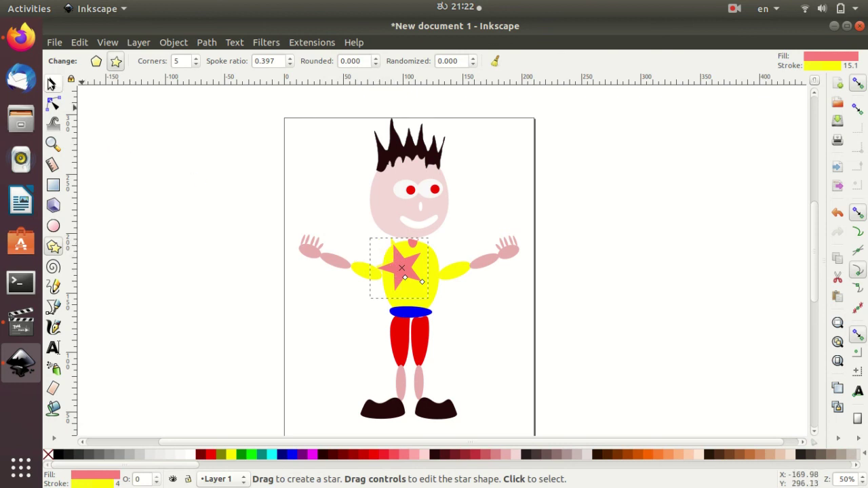
left_click(53, 83)
left_click_drag(372, 249, 390, 257)
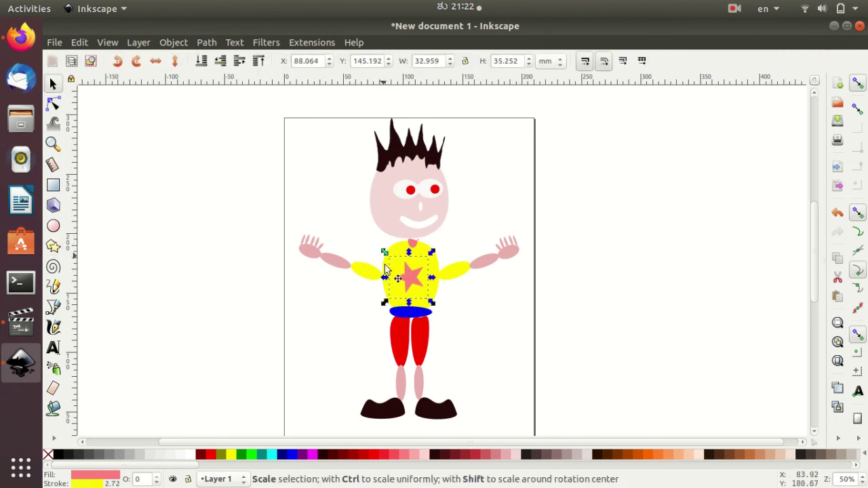
left_click(376, 461)
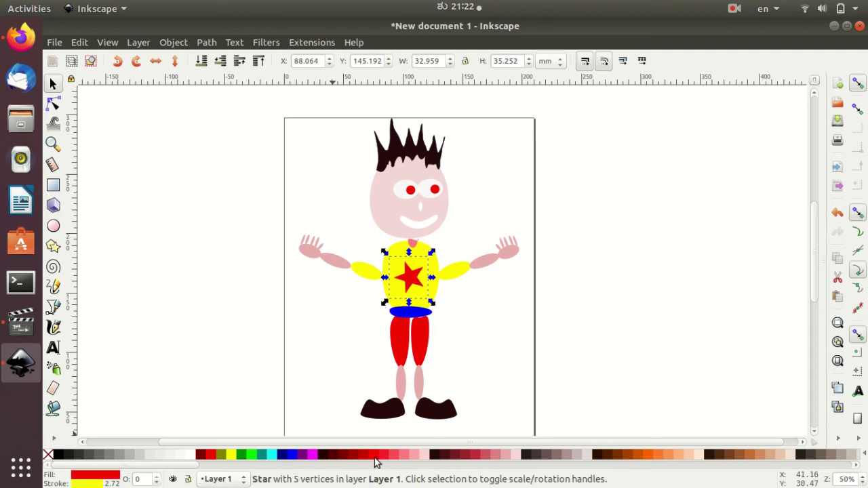
left_click(512, 360)
scroll(512, 357, "down", 1)
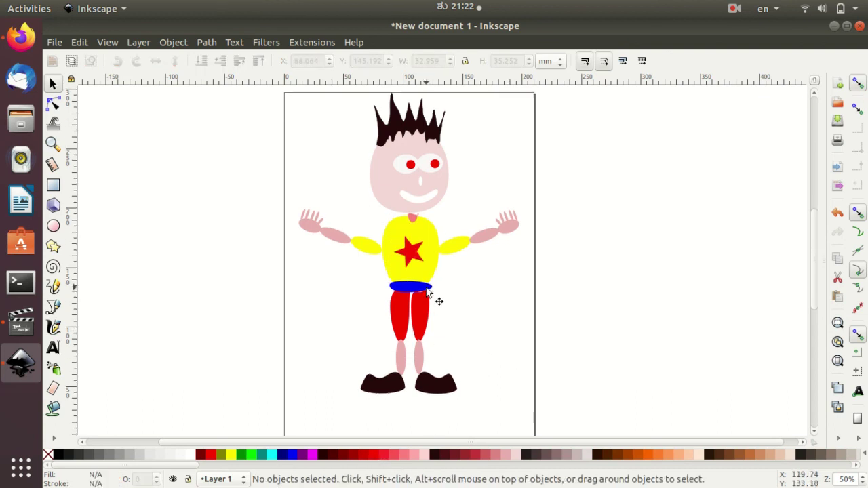
Nudge the red star slightly to centre it on the chest
left_click(442, 389)
left_click(385, 389)
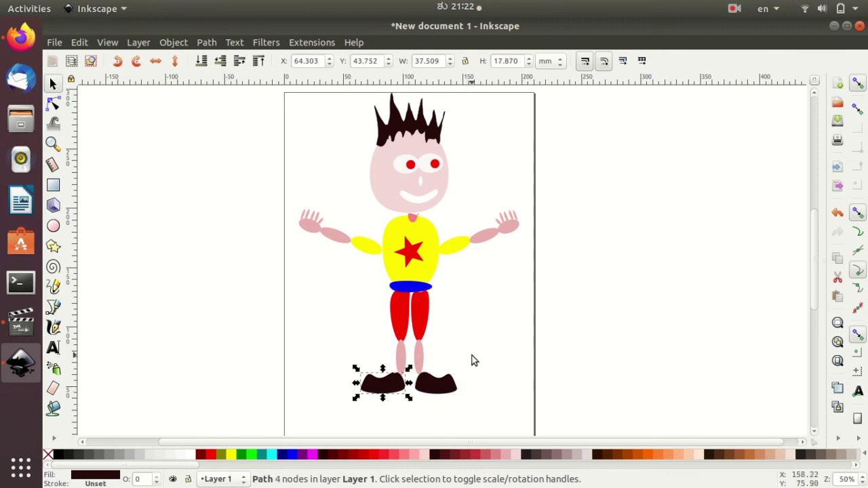
scroll(475, 360, "down", 1)
left_click(473, 342)
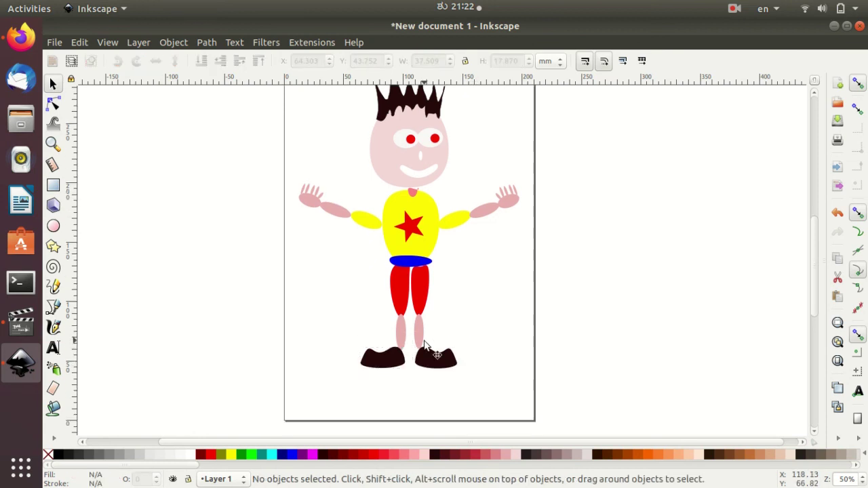
left_click(416, 234)
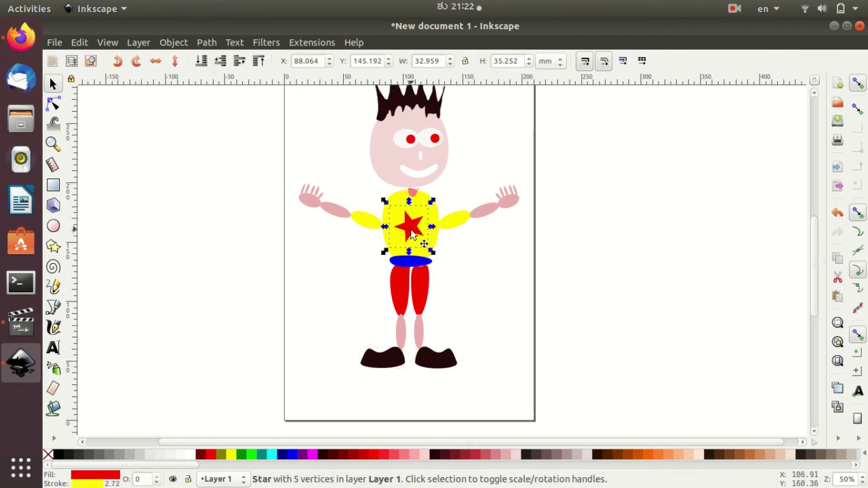
left_click_drag(419, 232, 416, 229)
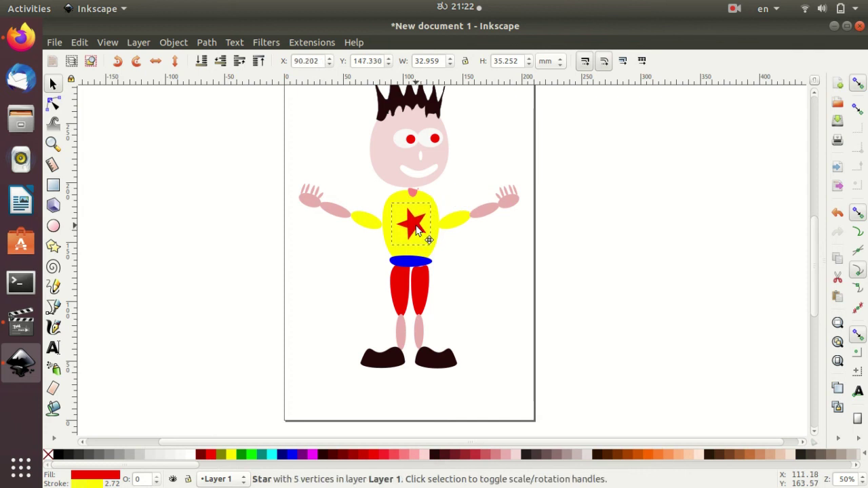
left_click(469, 320)
scroll(468, 320, "up", 2)
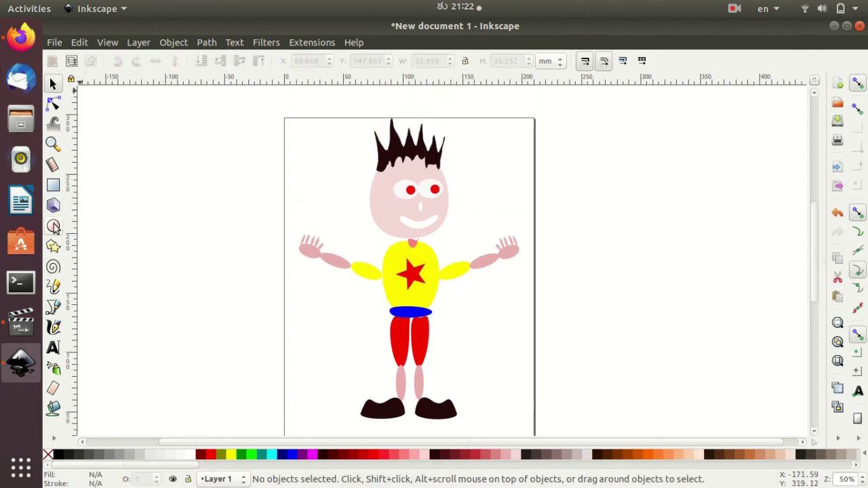
left_click(53, 184)
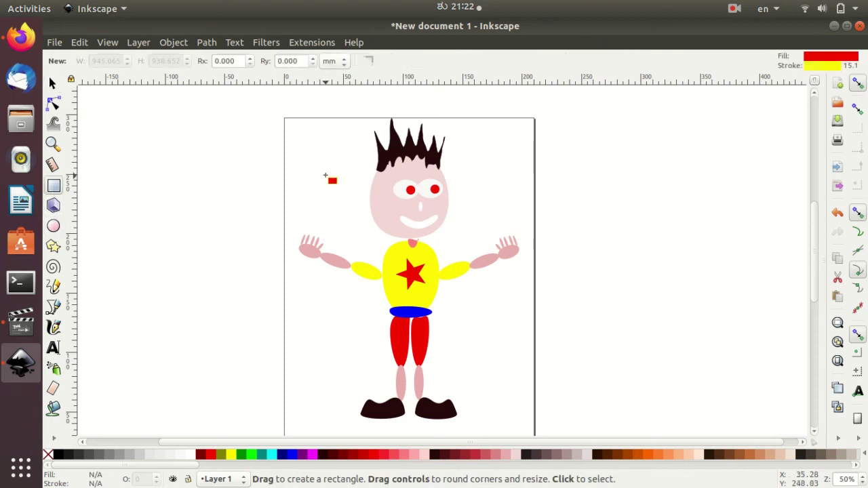
left_click_drag(295, 135, 385, 211)
key("ctrl+z")
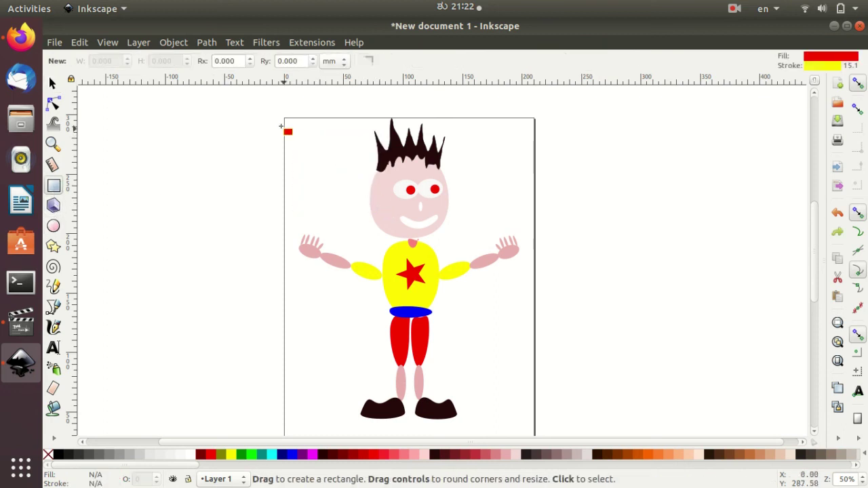
left_click_drag(283, 116, 537, 390)
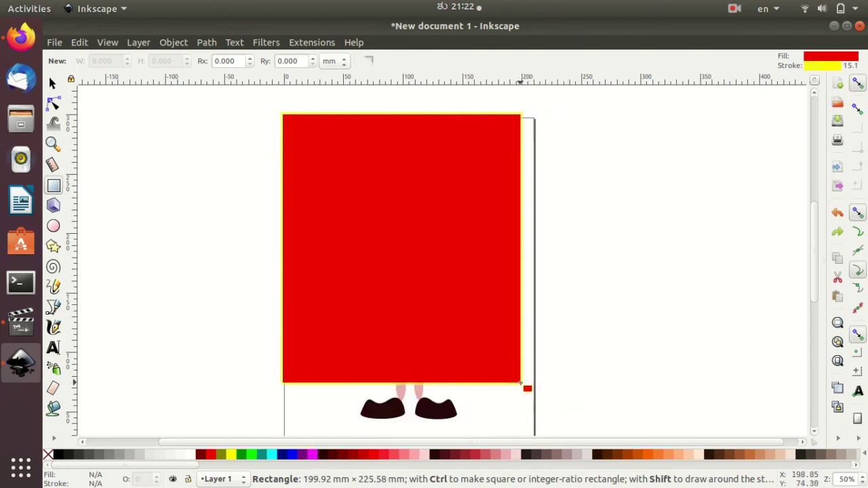
left_click_drag(537, 390, 520, 355)
scroll(521, 359, "down", 1)
scroll(522, 366, "down", 1)
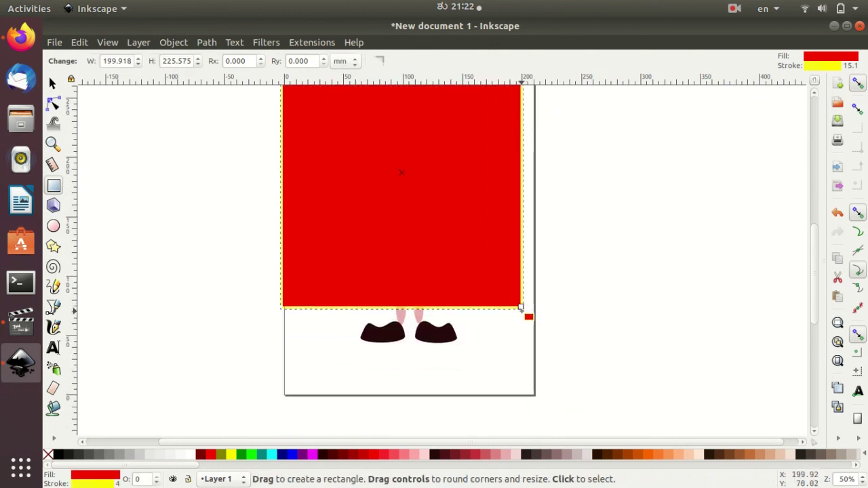
left_click_drag(522, 309, 535, 401)
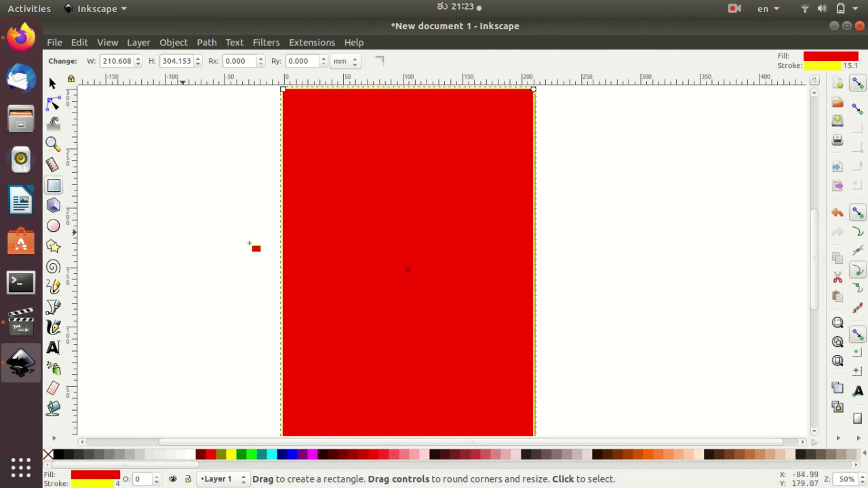
left_click(696, 269)
left_click(403, 204)
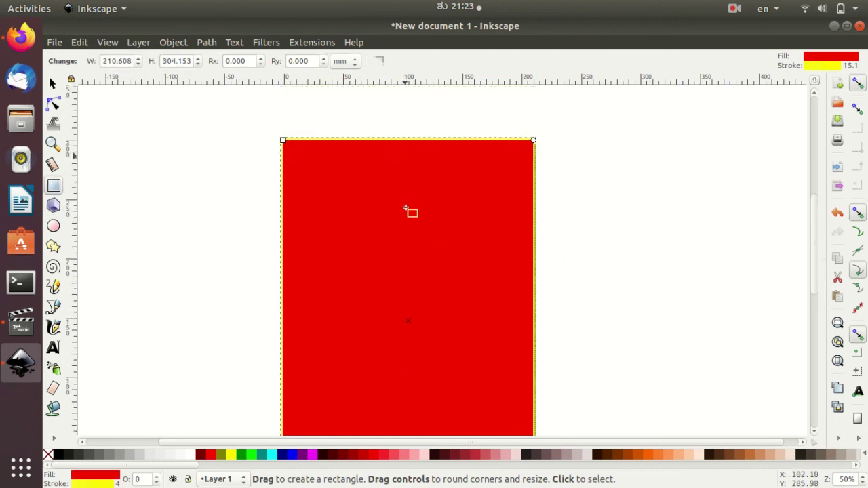
key("ctrl")
key("ctrl+z")
key("ctrl+z")
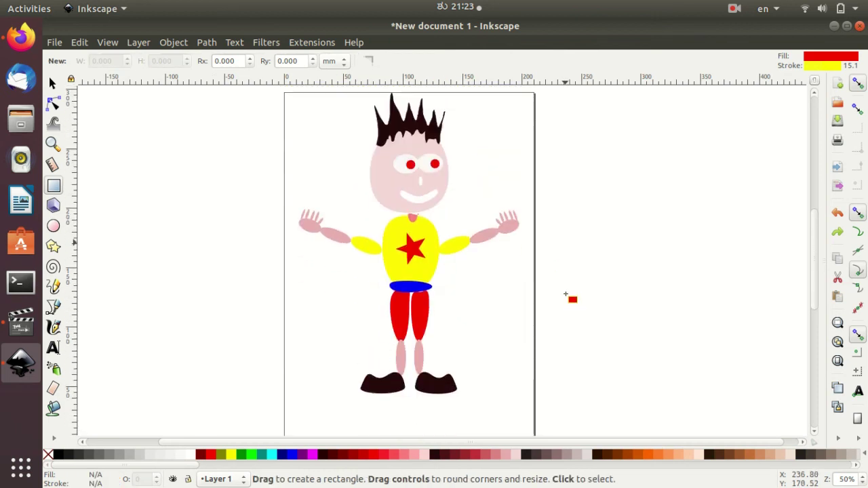
scroll(481, 284, "down", 1)
scroll(481, 285, "up", 2)
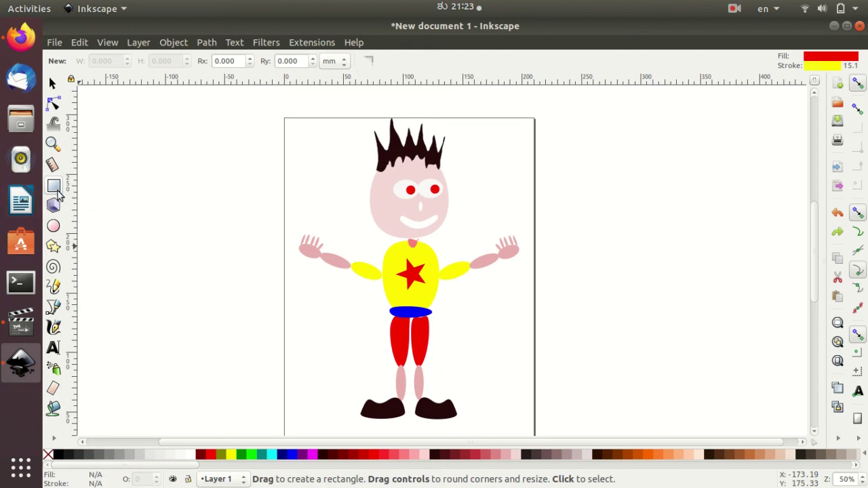
scroll(330, 171, "down", 1, "ctrl")
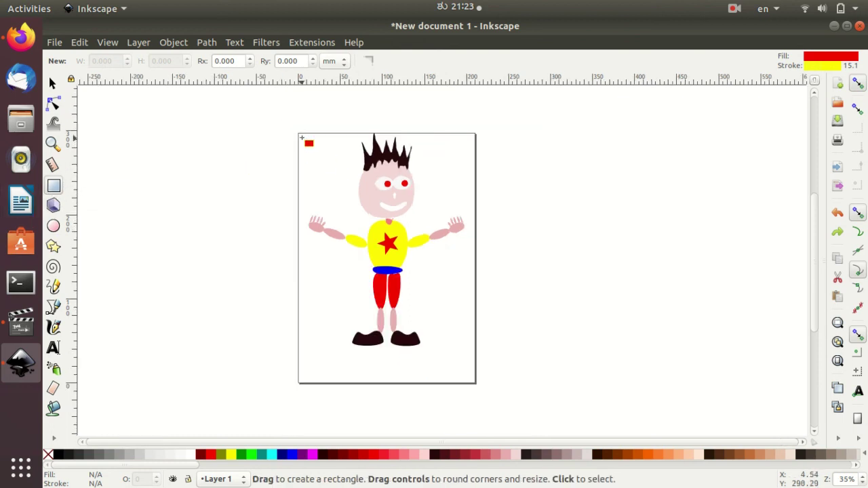
left_click_drag(296, 130, 480, 387)
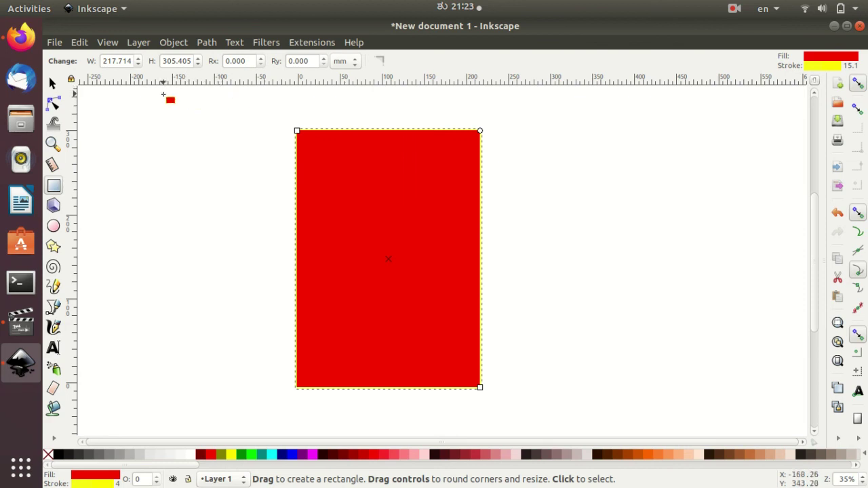
left_click(146, 198)
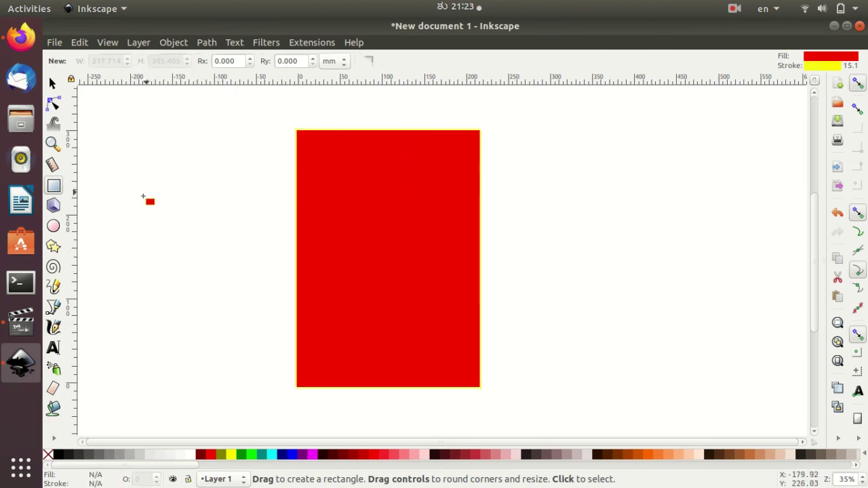
key("ctrl+z")
scroll(515, 339, "down", 1)
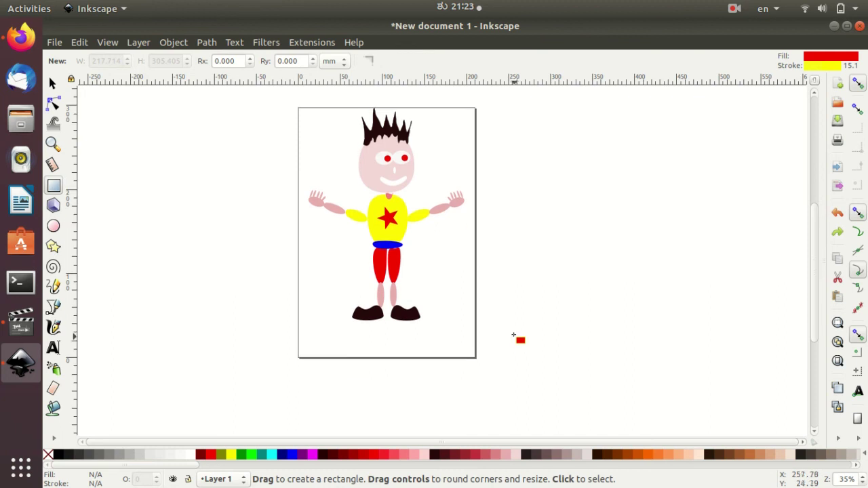
scroll(513, 334, "up", 2)
scroll(412, 349, "down", 1)
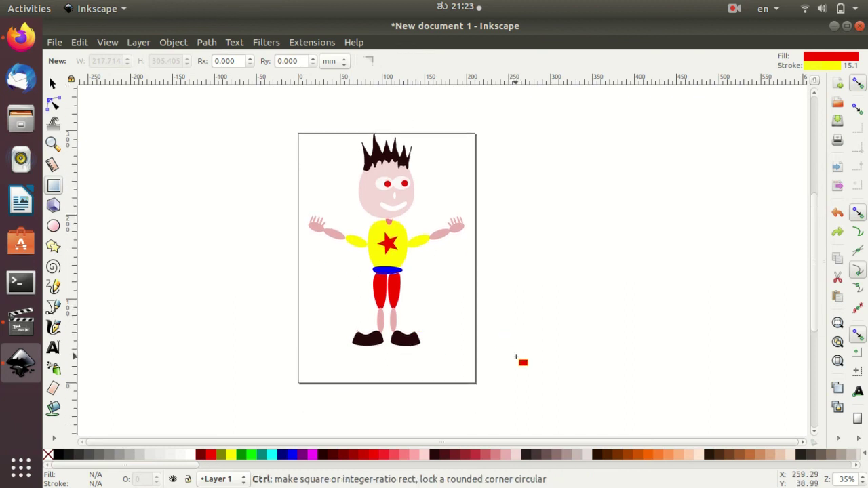
scroll(529, 361, "up", 2, "ctrl")
mouse_move(605, 442)
left_mouse_down()
mouse_move(396, 442)
mouse_move(482, 442)
left_mouse_up()
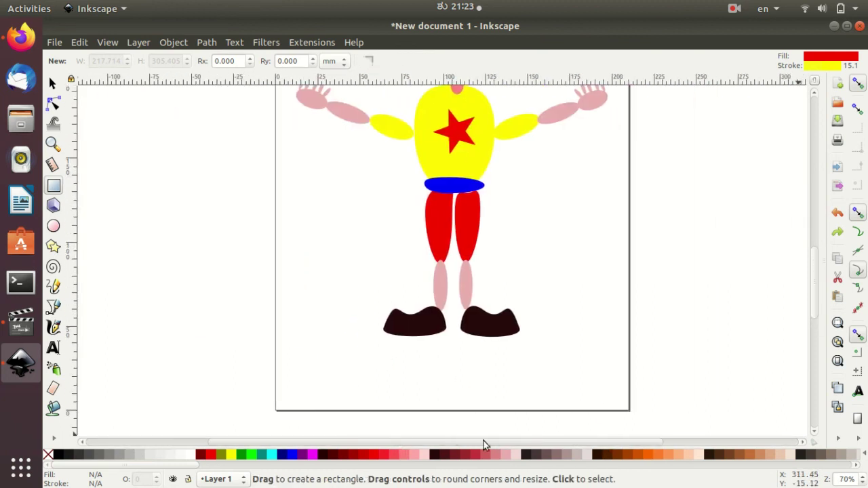
scroll(523, 329, "up", 5)
scroll(518, 329, "down", 2)
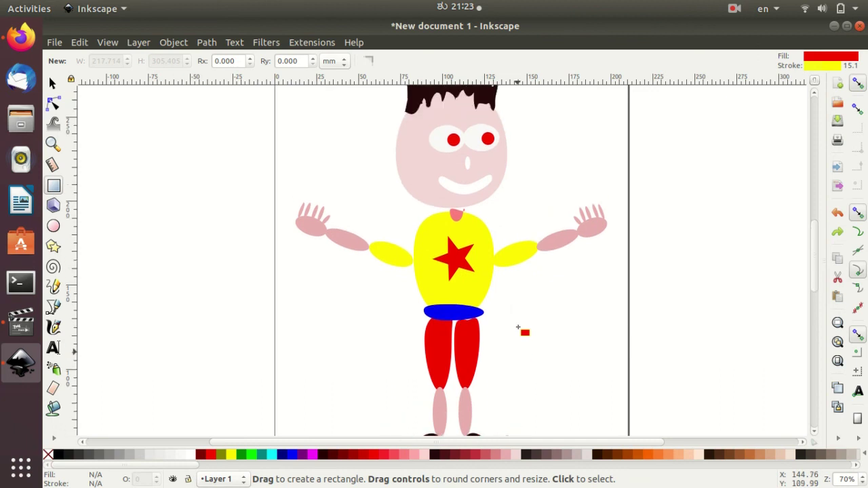
scroll(517, 328, "up", 1)
scroll(517, 328, "down", 1)
scroll(518, 328, "up", 2)
scroll(517, 328, "down", 1, "ctrl")
scroll(534, 317, "down", 1, "ctrl")
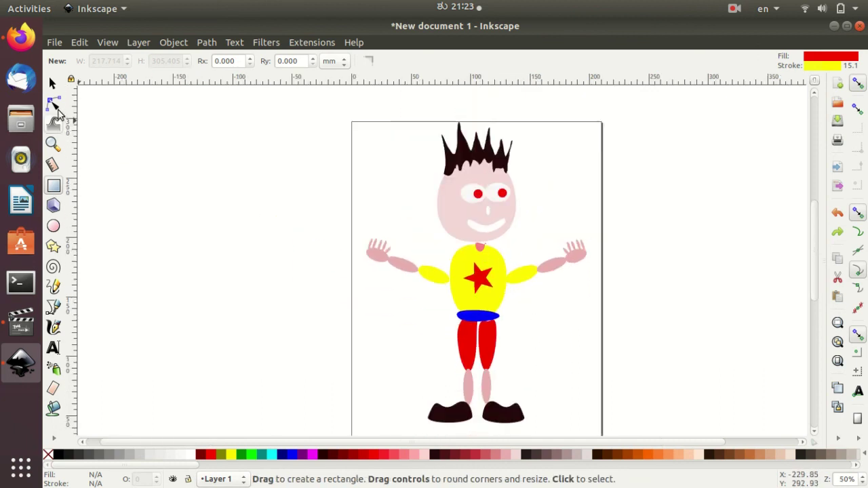
Move the small neck shape slightly upward
left_click(53, 83)
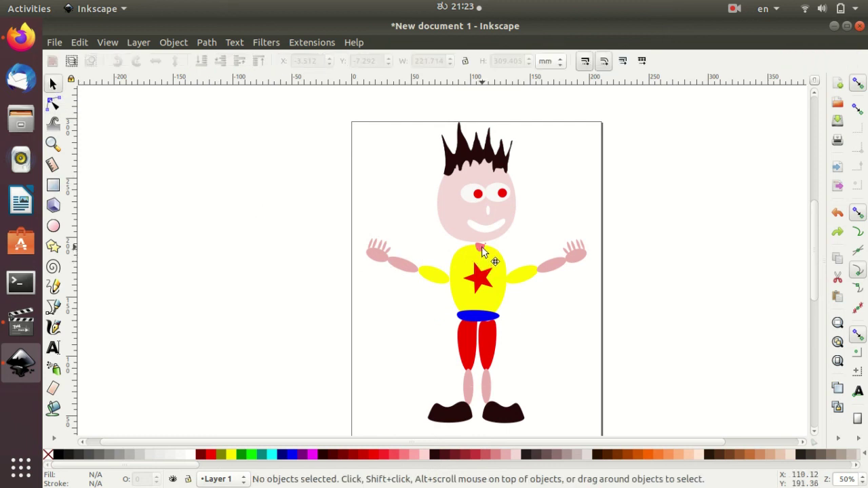
left_click(482, 250)
left_click_drag(482, 250, 480, 250)
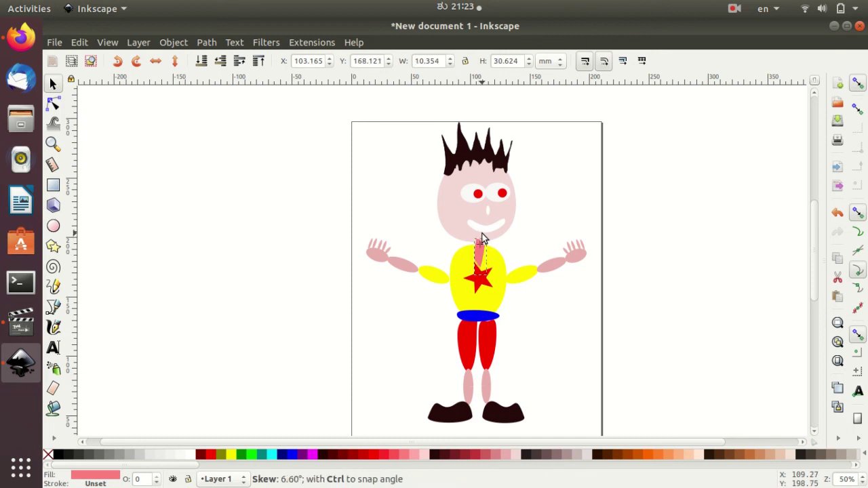
left_click(479, 248)
left_click_drag(478, 248, 480, 242)
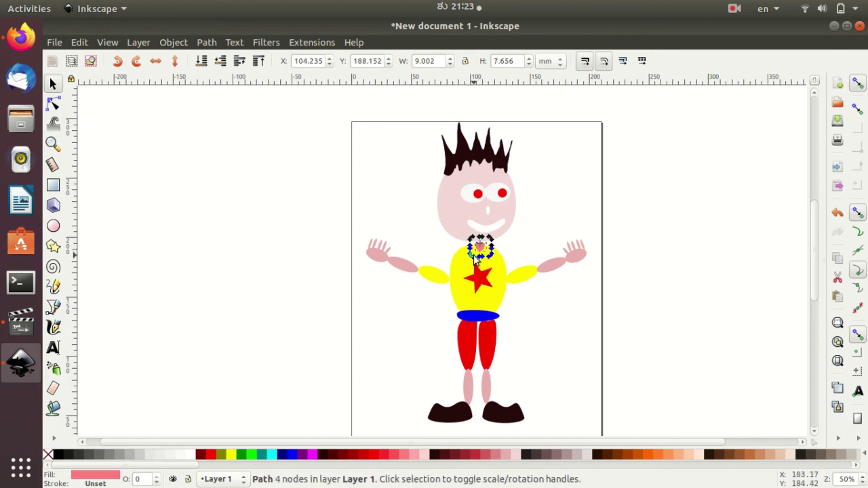
Scale the blue belt to make it slightly thinner
left_click(544, 261)
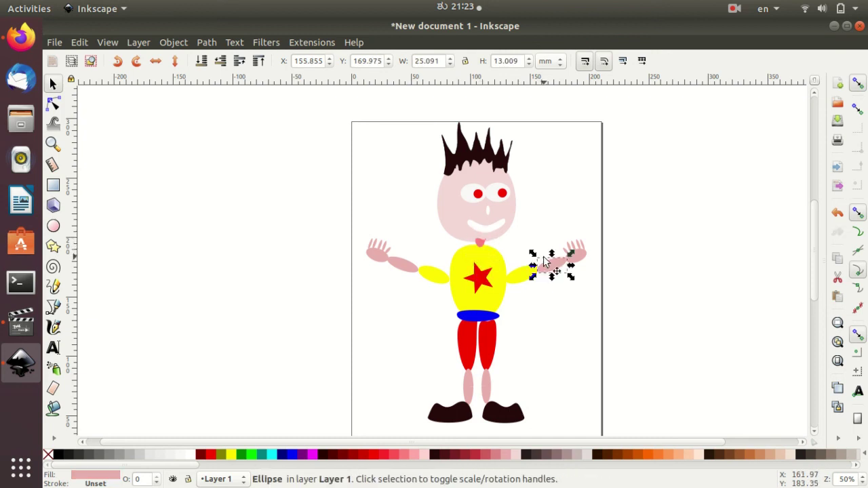
left_click(553, 342)
scroll(647, 367, "down", 1)
scroll(647, 368, "down", 1)
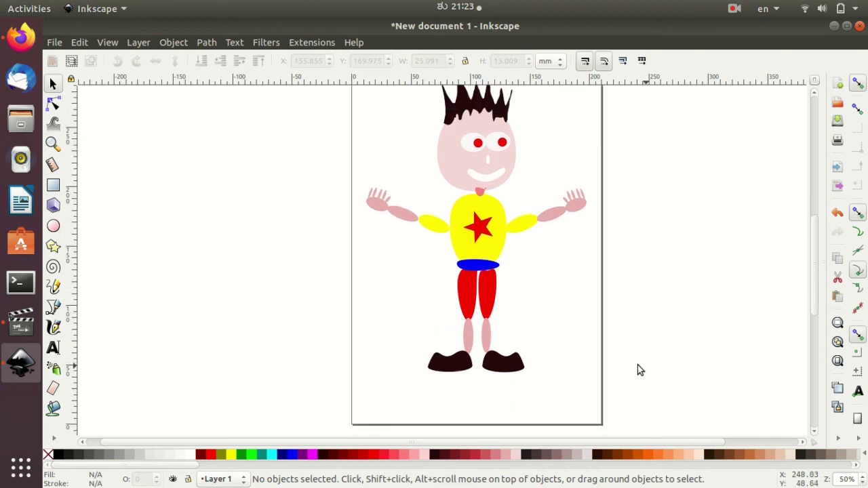
left_click(485, 267)
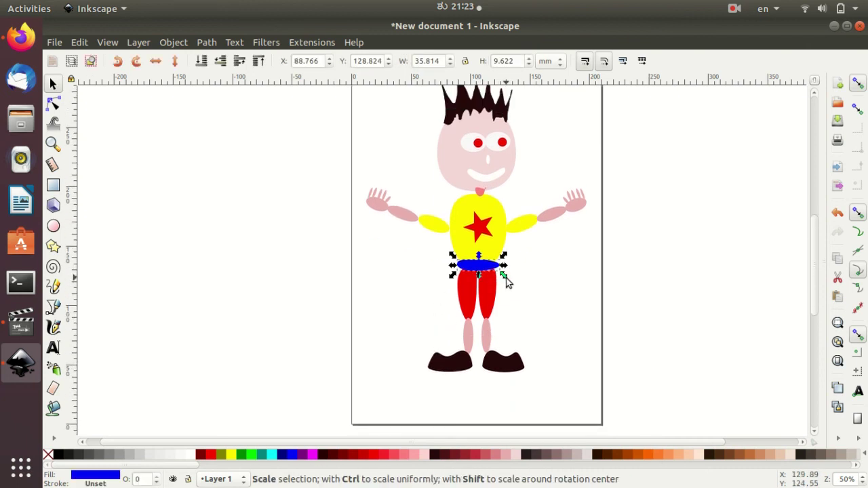
left_click_drag(506, 278, 506, 276)
left_click(506, 309)
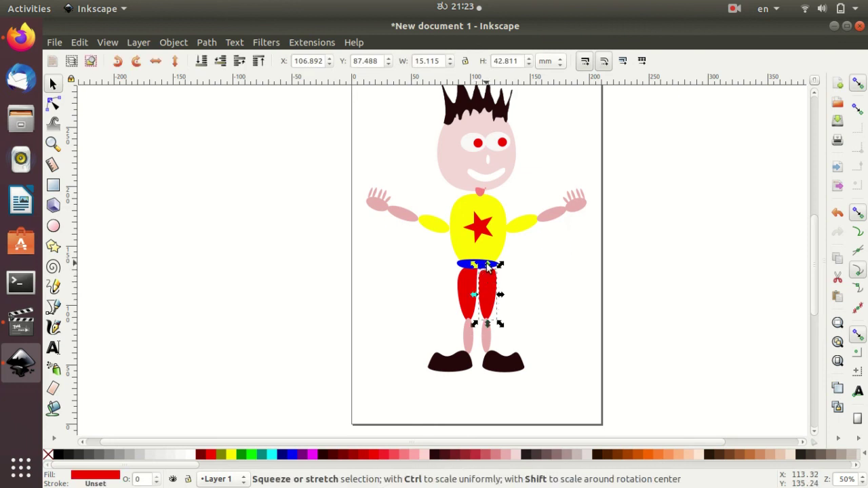
Stretch the right red trouser leg slightly longer
left_click_drag(487, 267, 487, 264)
left_click(645, 344)
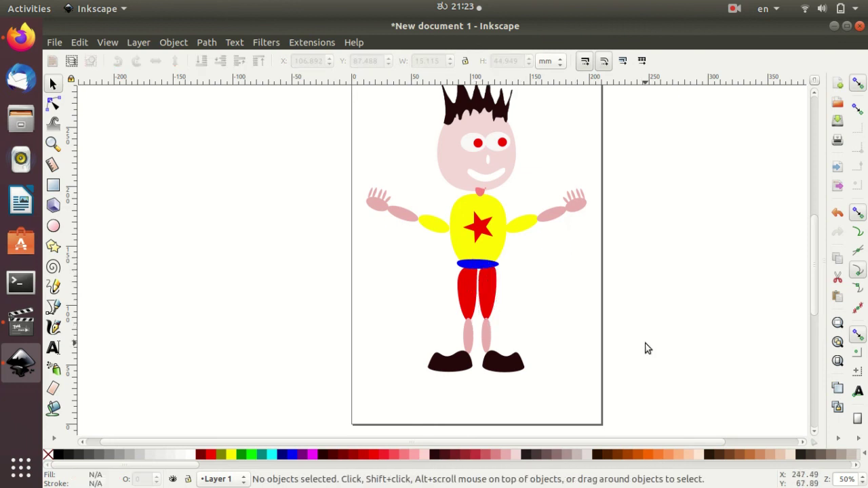
scroll(664, 346, "down", 2)
scroll(665, 346, "up", 3)
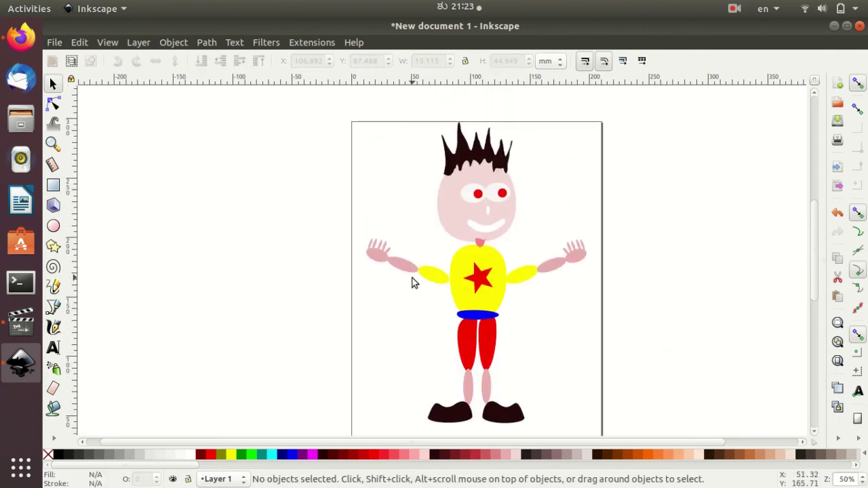
left_click(468, 293)
Fill the shirt orange after trying dark maroon and red
left_click(325, 456)
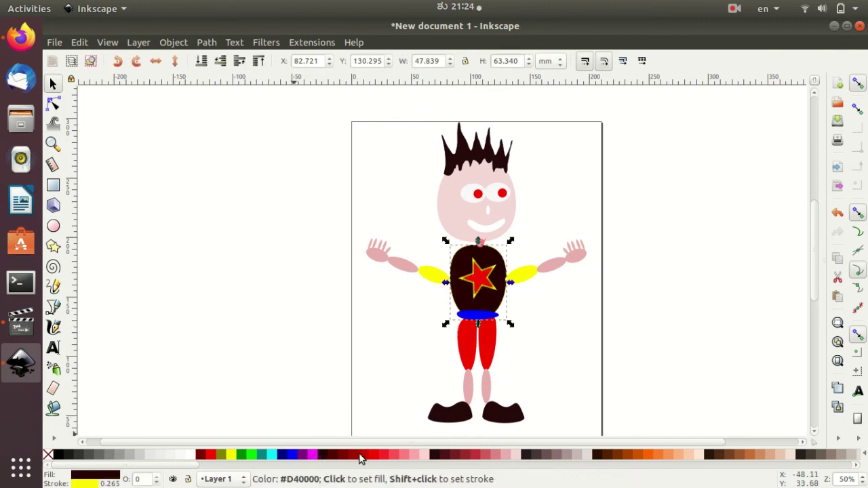
left_click(527, 372)
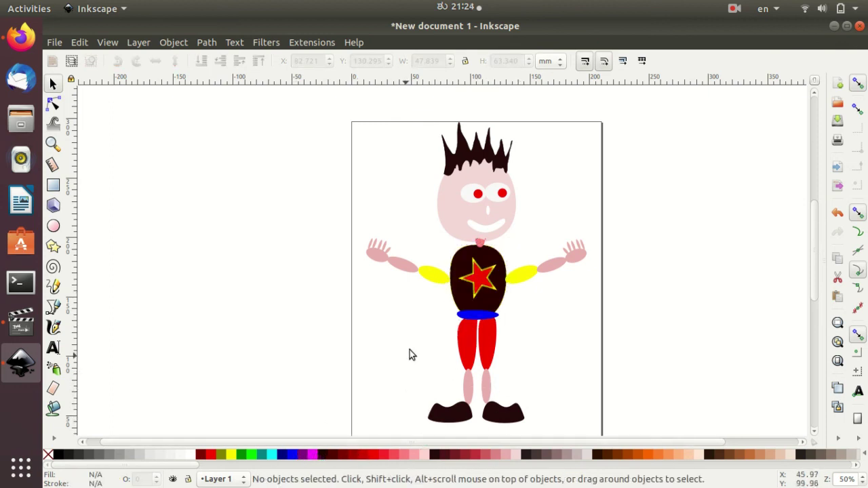
left_click(455, 297)
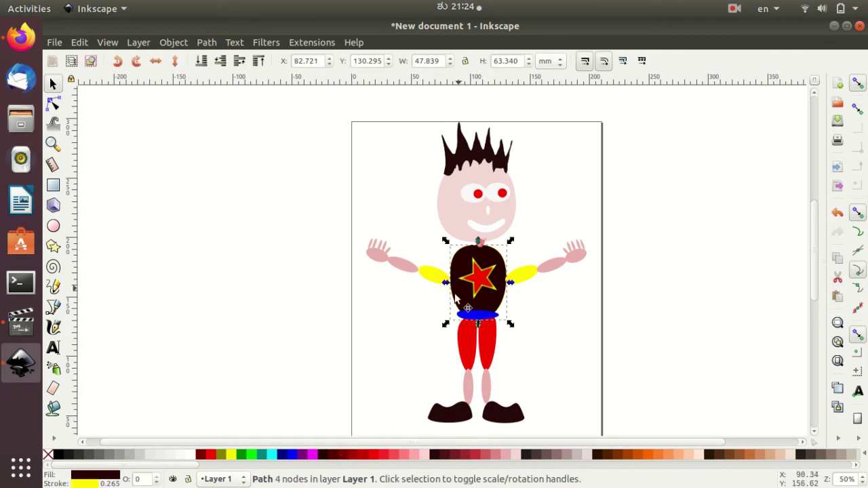
left_click(389, 456)
left_click(664, 455)
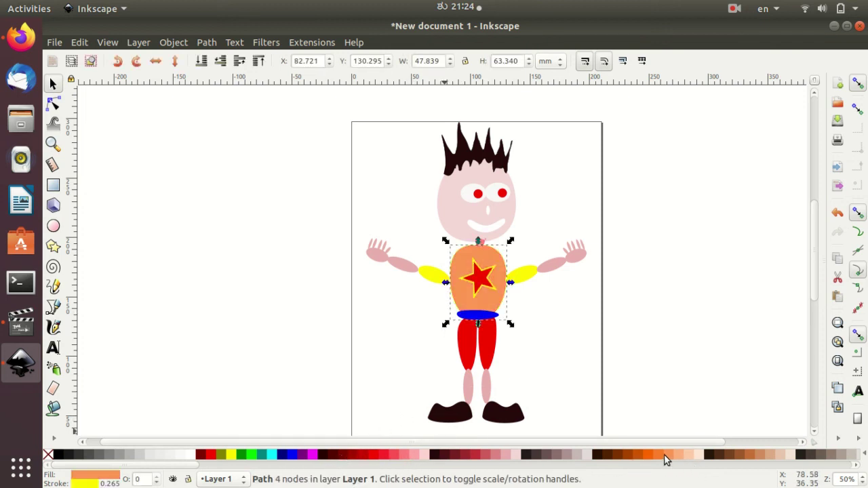
left_click(569, 367)
Fill both yellow sleeves with orange swatches to match the shirt
left_click(532, 281)
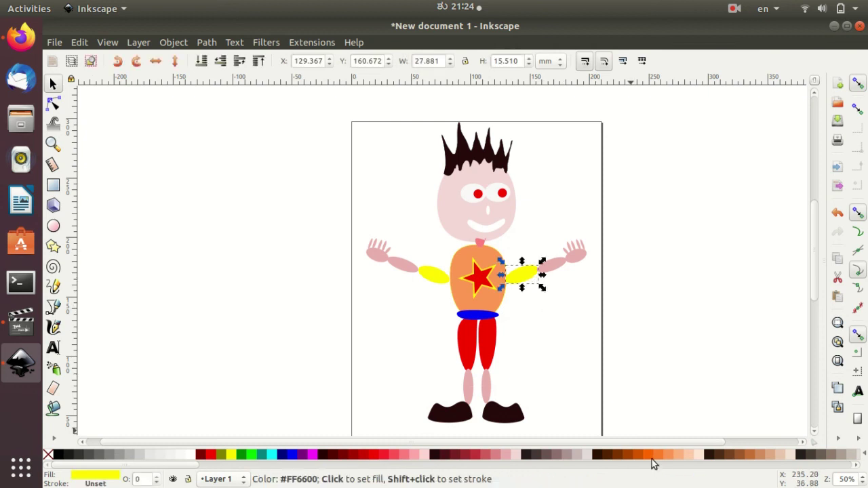
left_click(652, 455)
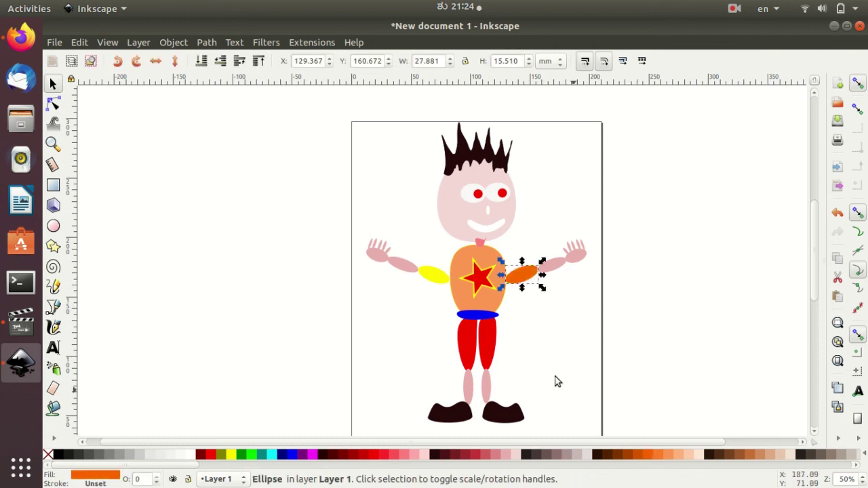
left_click(669, 456)
left_click(434, 274)
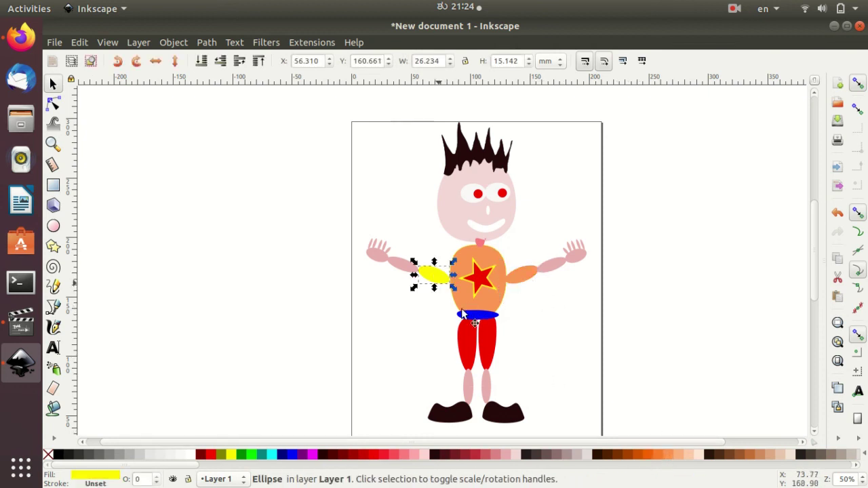
left_click(660, 451)
left_click(658, 357)
Select all objects with Ctrl+A to review the figure, then deselect
scroll(697, 357, "down", 1)
scroll(697, 357, "up", 2)
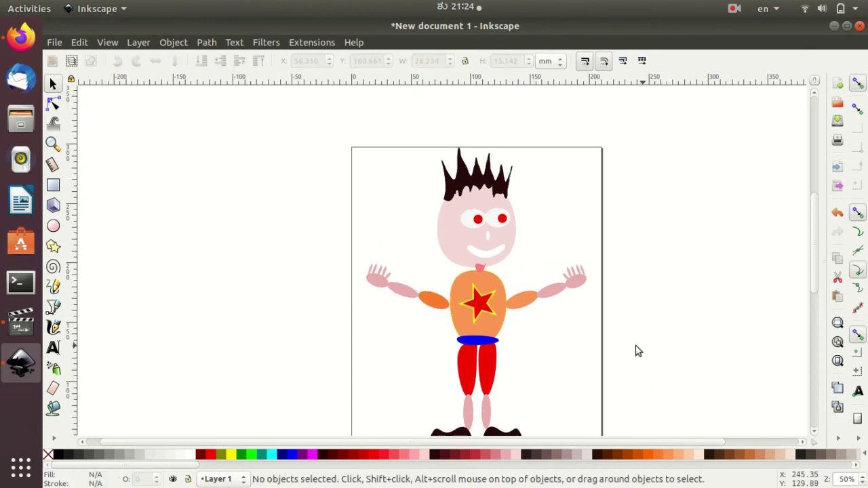
scroll(634, 352, "down", 2)
scroll(575, 409, "up", 4)
scroll(442, 239, "up", 5)
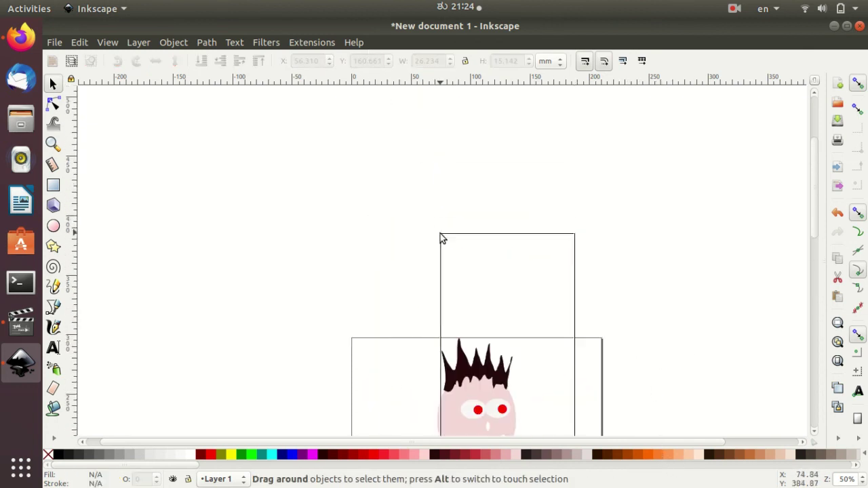
key("ctrl+a")
scroll(442, 233, "down", 4)
scroll(438, 221, "down", 4)
scroll(434, 210, "down", 2)
left_click(568, 251)
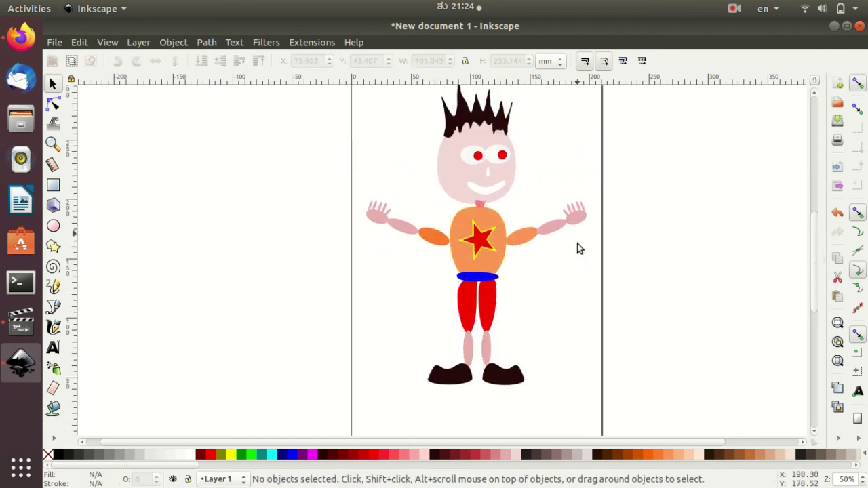
Nudge the left orange sleeve and pink forearm slightly toward the torso
scroll(558, 293, "up", 1)
scroll(558, 293, "down", 2)
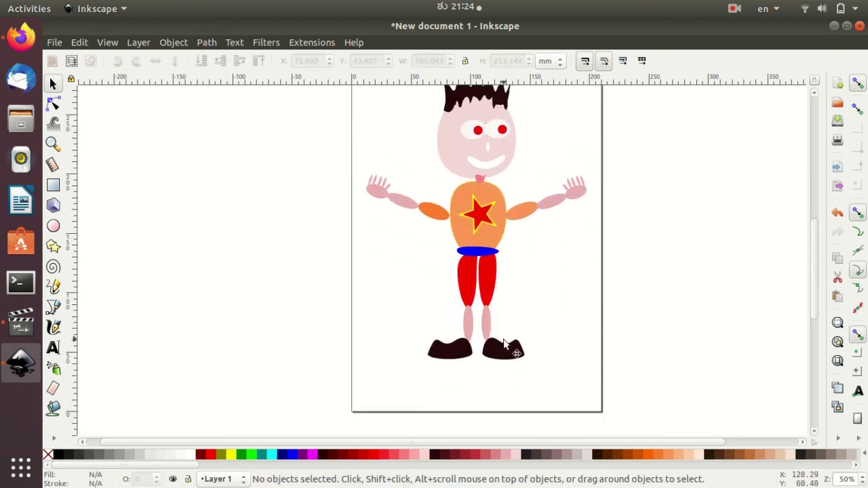
scroll(543, 330, "up", 1)
scroll(543, 330, "up", 1)
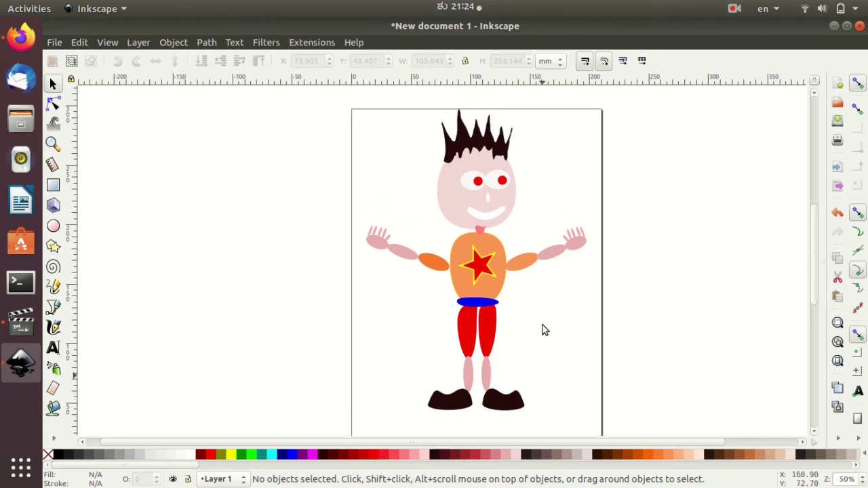
left_click(446, 272)
left_click_drag(445, 273, 448, 273)
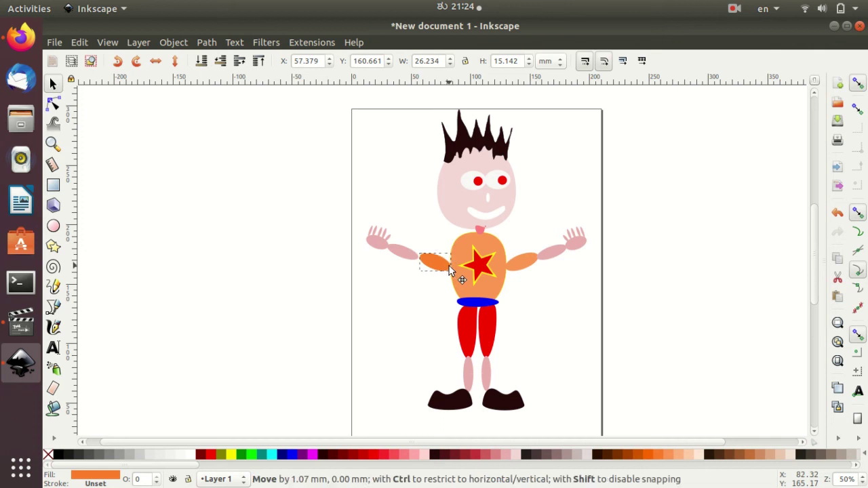
left_click_drag(403, 251, 406, 252)
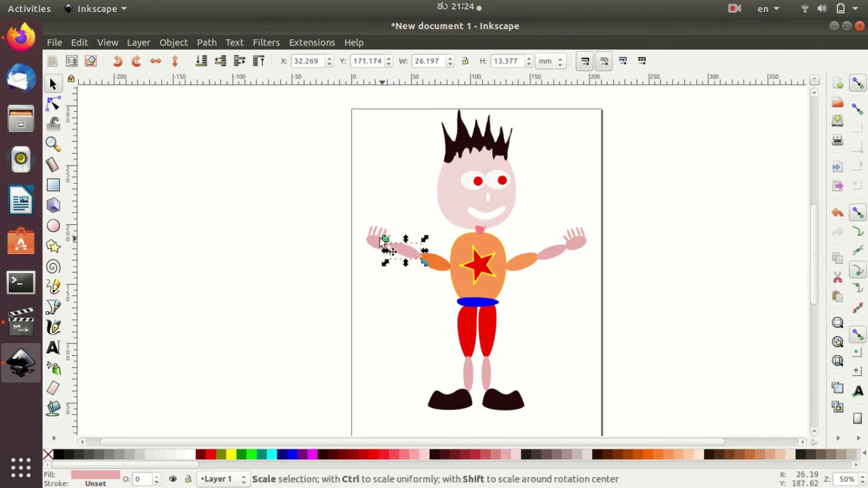
Check the left hand's position, then deselect and zoom to inspect the joined arm
left_click(380, 237)
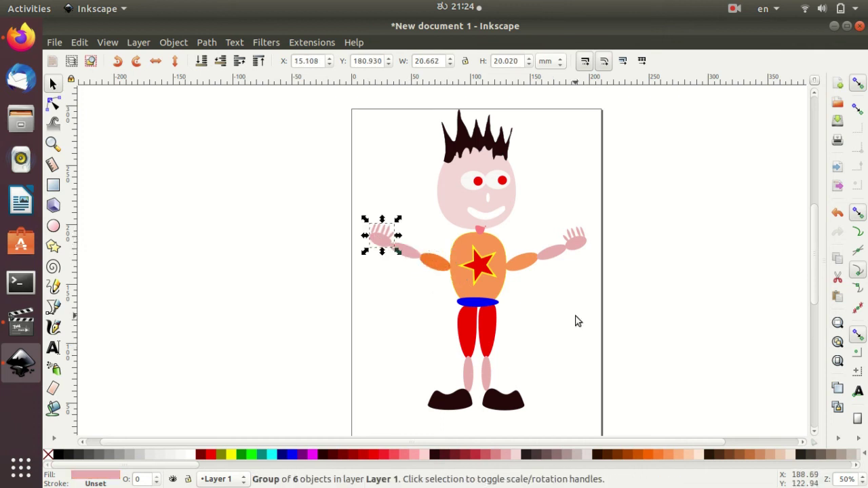
left_click(562, 335)
scroll(562, 335, "down", 3)
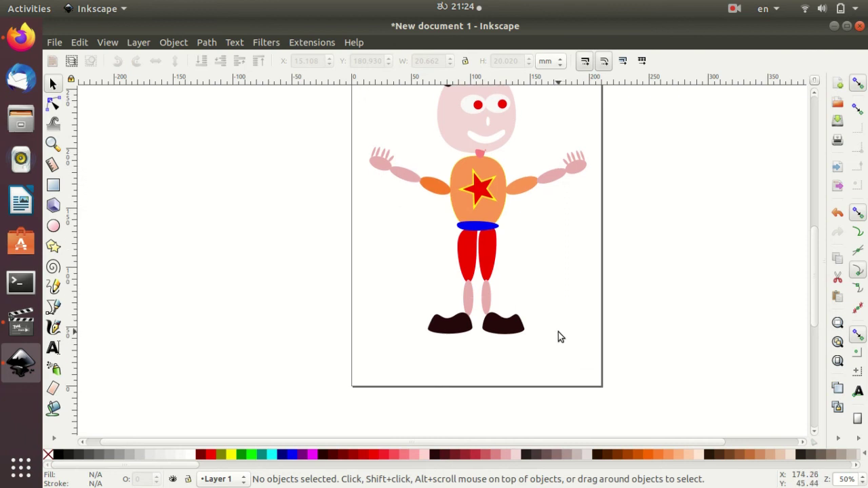
scroll(558, 332, "up", 1)
scroll(559, 332, "up", 3)
scroll(559, 332, "down", 3)
scroll(559, 331, "up", 2)
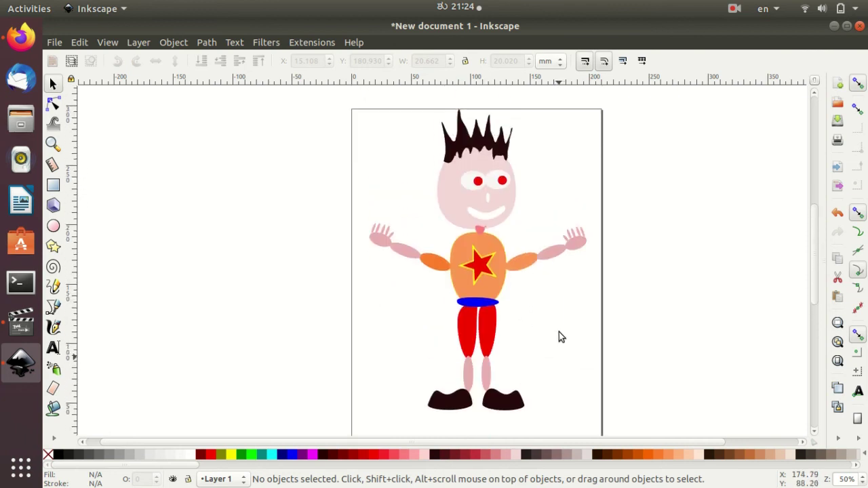
scroll(558, 332, "down", 1)
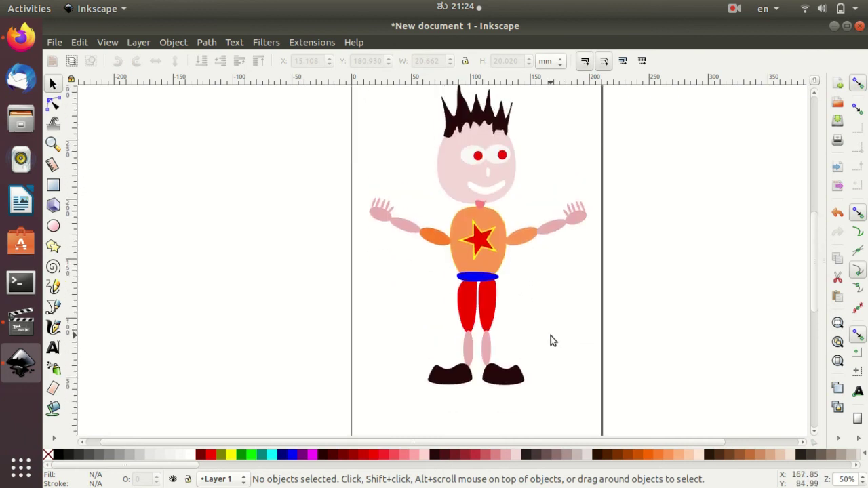
Fill the mouth path with the black palette swatch, then zoom to review the finished boy
left_click(492, 190)
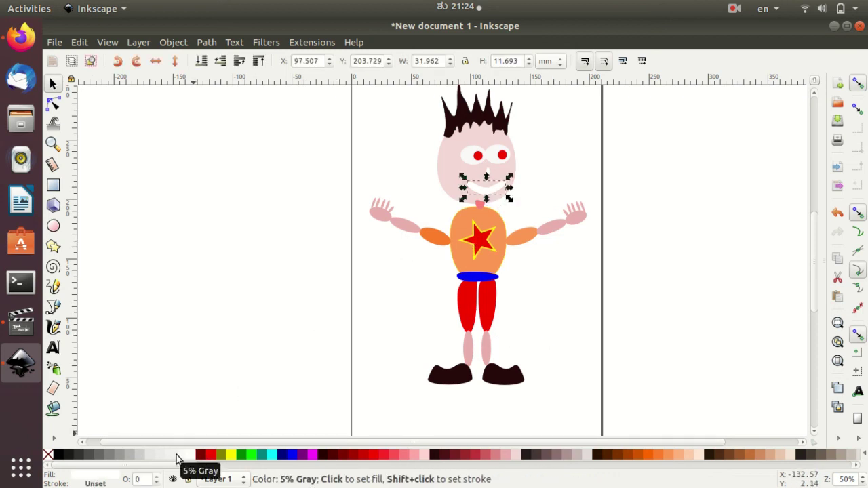
left_click(59, 454)
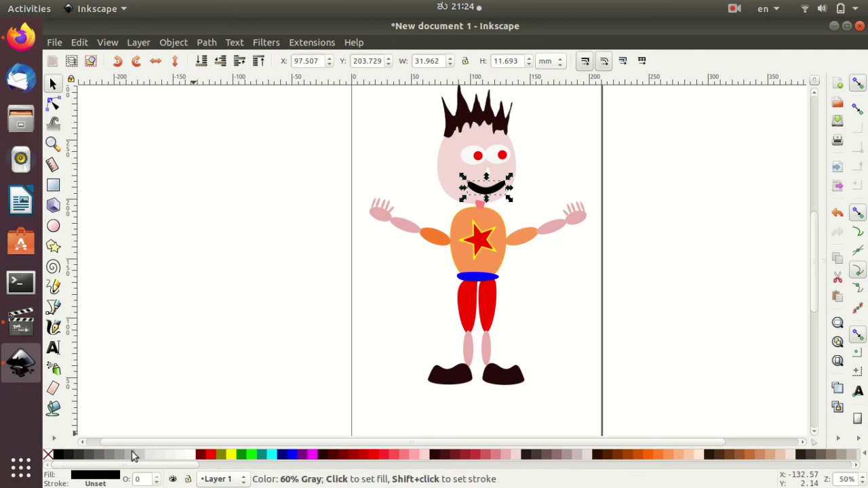
left_click(552, 325)
scroll(551, 325, "up", 2)
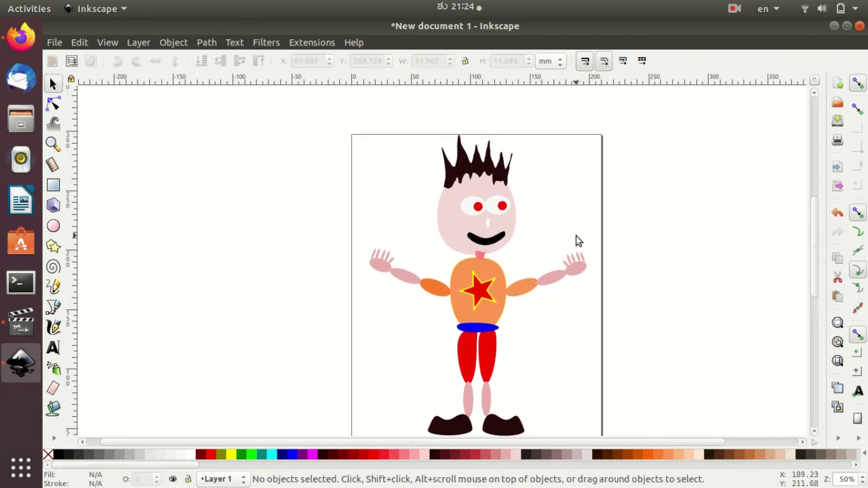
scroll(579, 311, "down", 1)
scroll(578, 312, "down", 1)
scroll(578, 314, "up", 1)
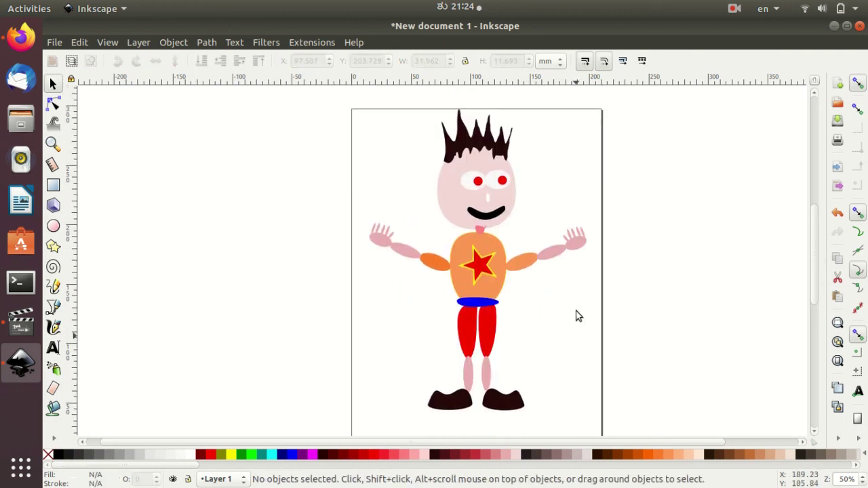
scroll(576, 317, "up", 1)
scroll(576, 314, "down", 2)
scroll(575, 315, "up", 1)
left_click(736, 10)
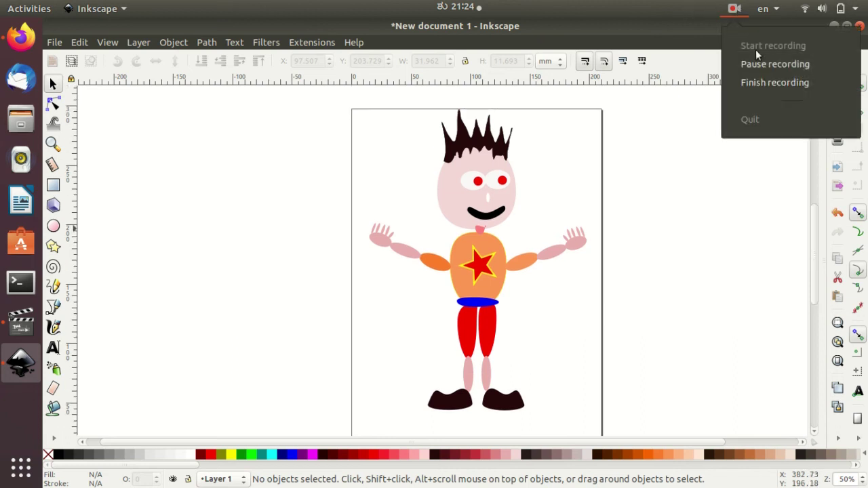